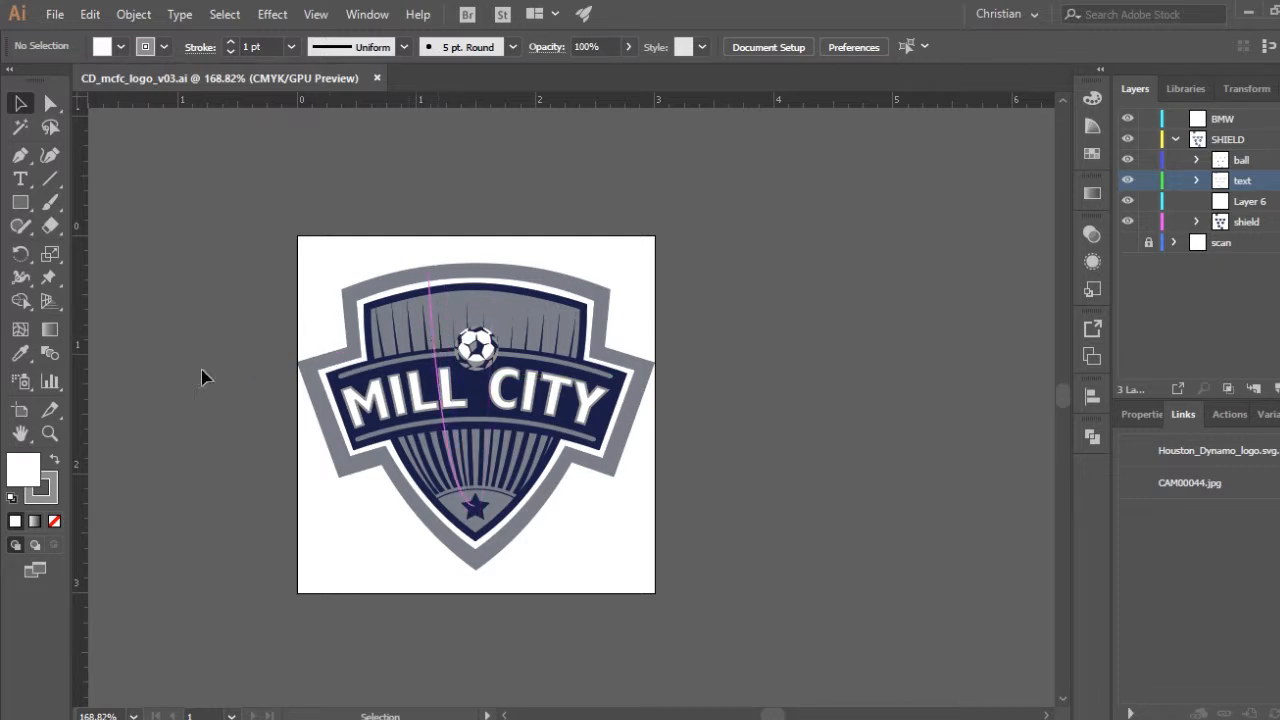
- Pan the artboard around the canvas with the Hand tool and return to the Selection tool
{"action": "left_click", "coordinate": [21, 436]}
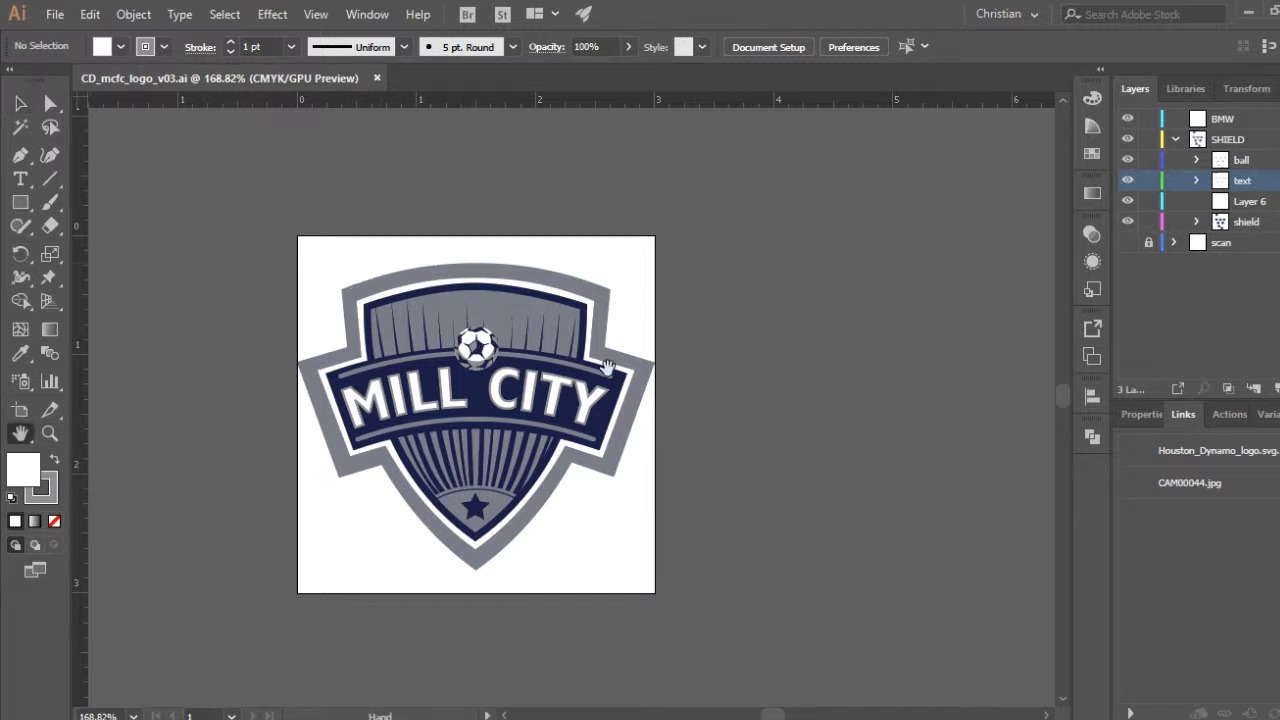
{"action": "left_click_drag", "start_coordinate": [446, 388], "coordinate": [380, 408]}
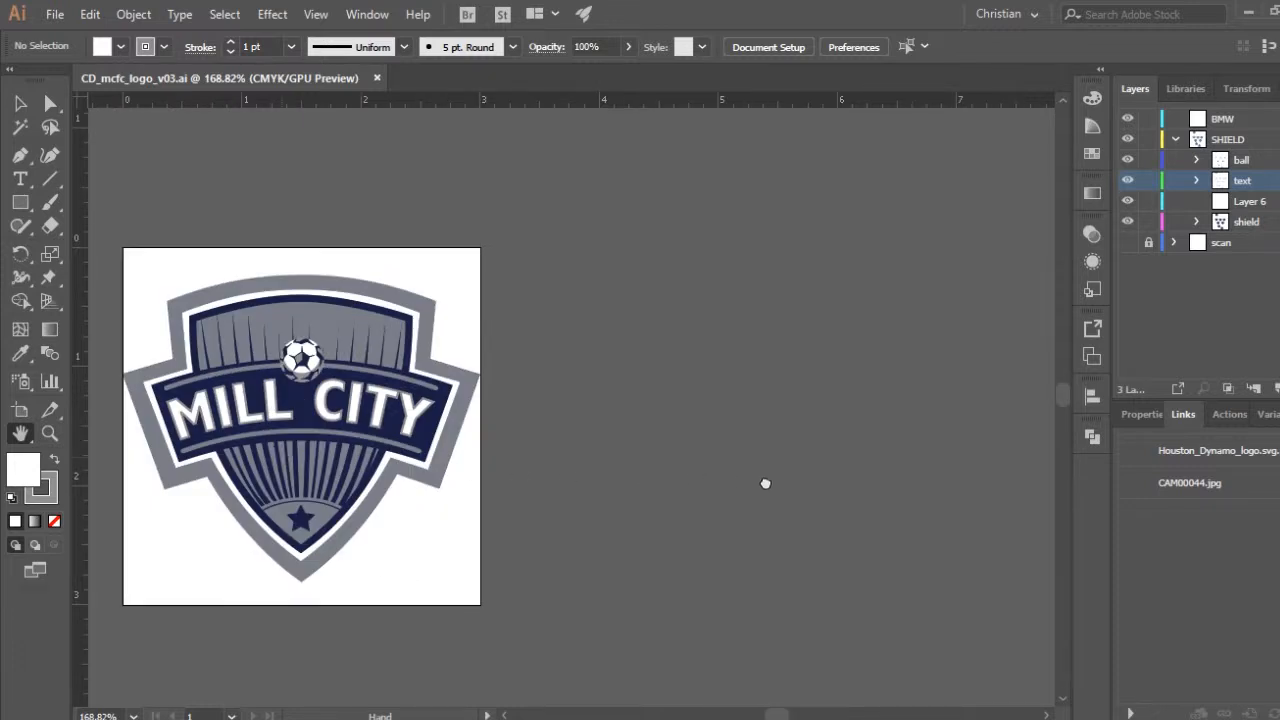
{"action": "left_click_drag", "start_coordinate": [280, 459], "coordinate": [766, 484]}
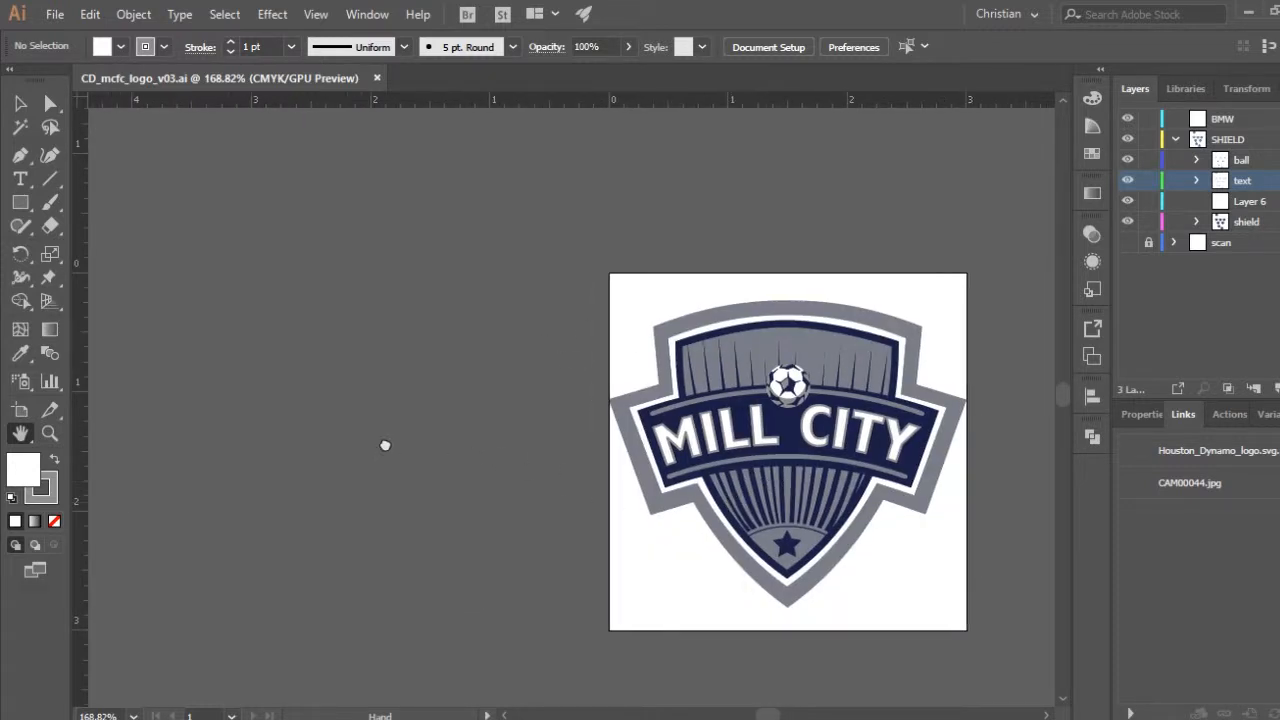
{"action": "left_click_drag", "start_coordinate": [385, 445], "coordinate": [344, 443]}
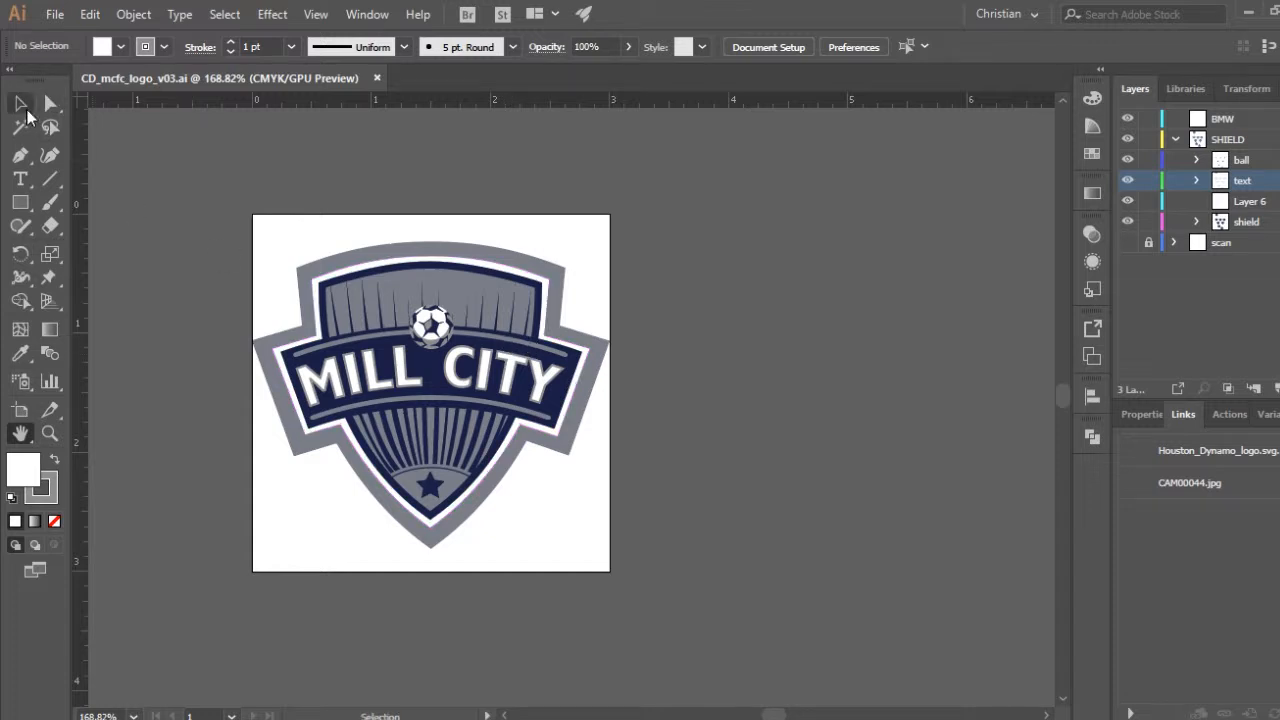
{"action": "left_click", "coordinate": [15, 108]}
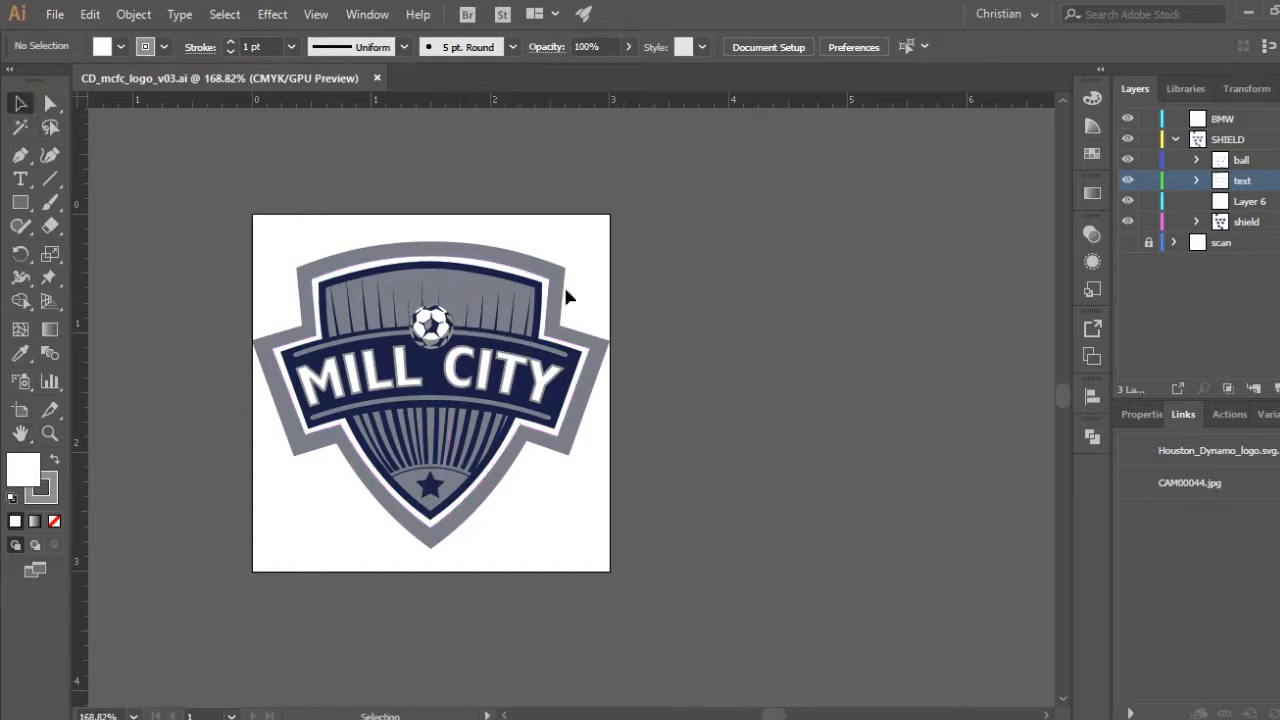
- Select the shield artwork and the soccer ball, pan the canvas with the temporary Hand tool, and deselect everything
{"action": "left_click", "coordinate": [362, 284]}
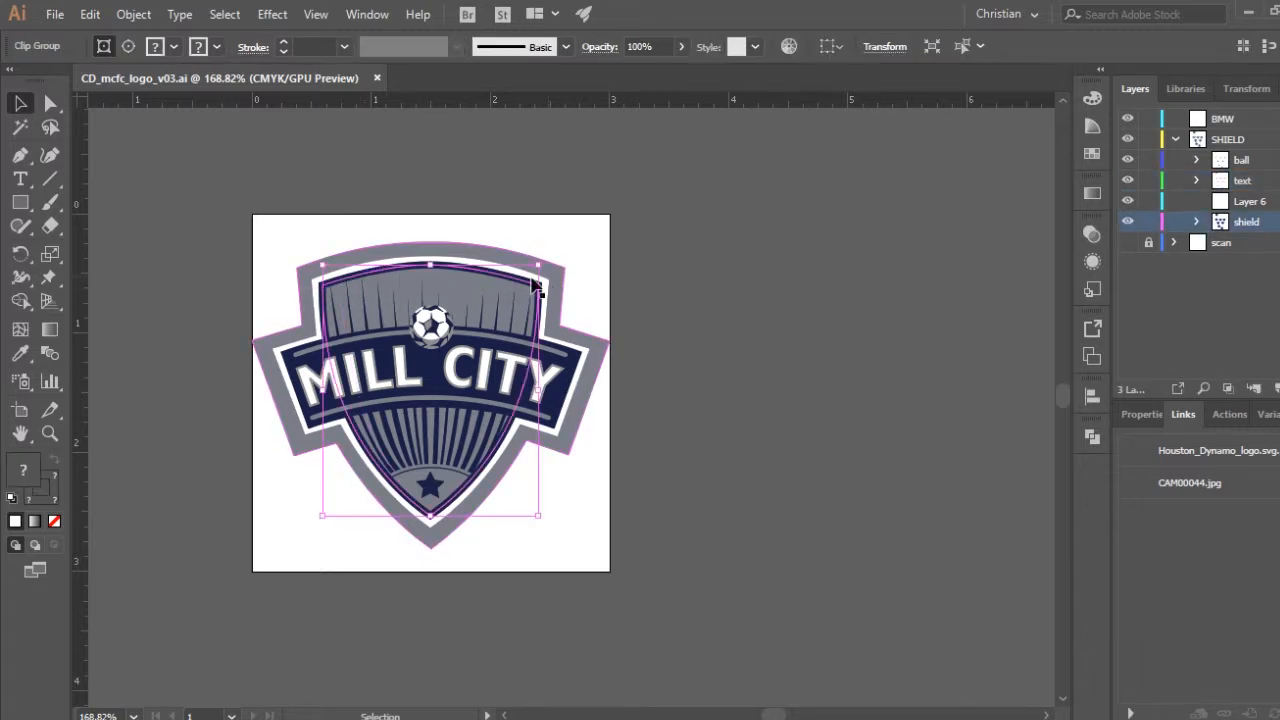
{"action": "left_click", "coordinate": [438, 325]}
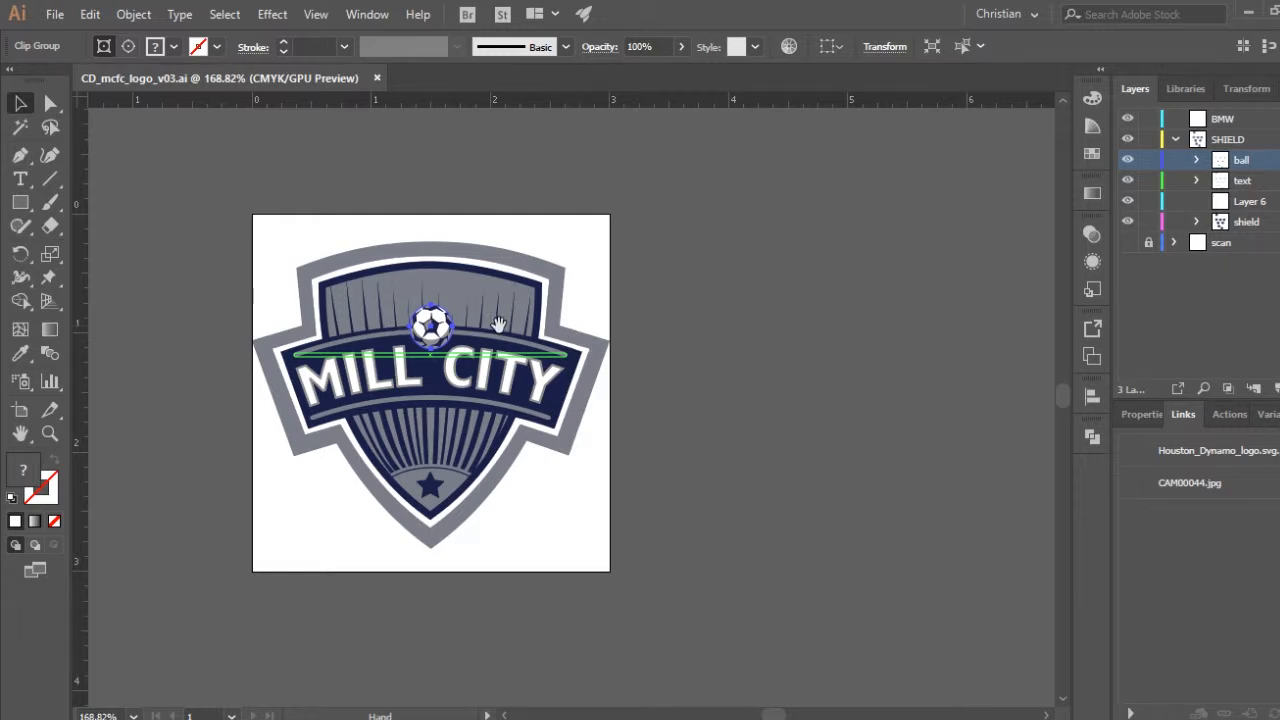
{"action": "left_click_drag", "start_coordinate": [513, 371], "coordinate": [786, 394]}
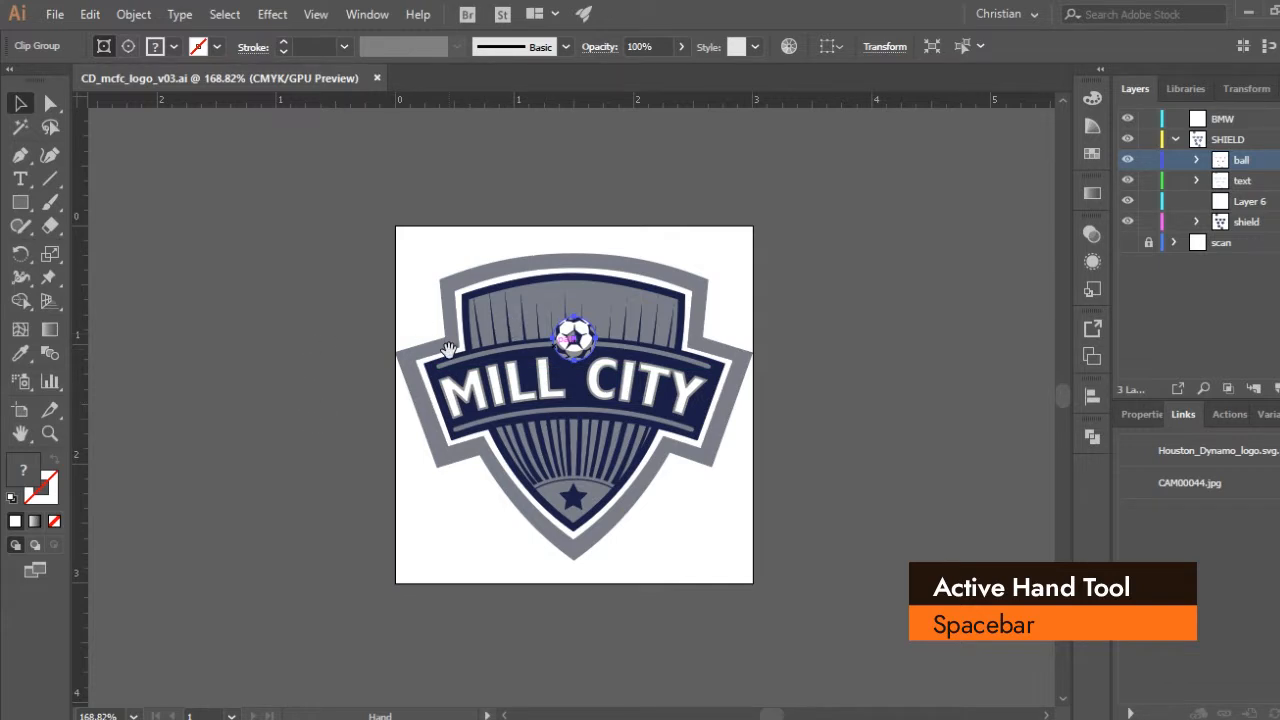
{"action": "left_click_drag", "start_coordinate": [325, 362], "coordinate": [266, 374]}
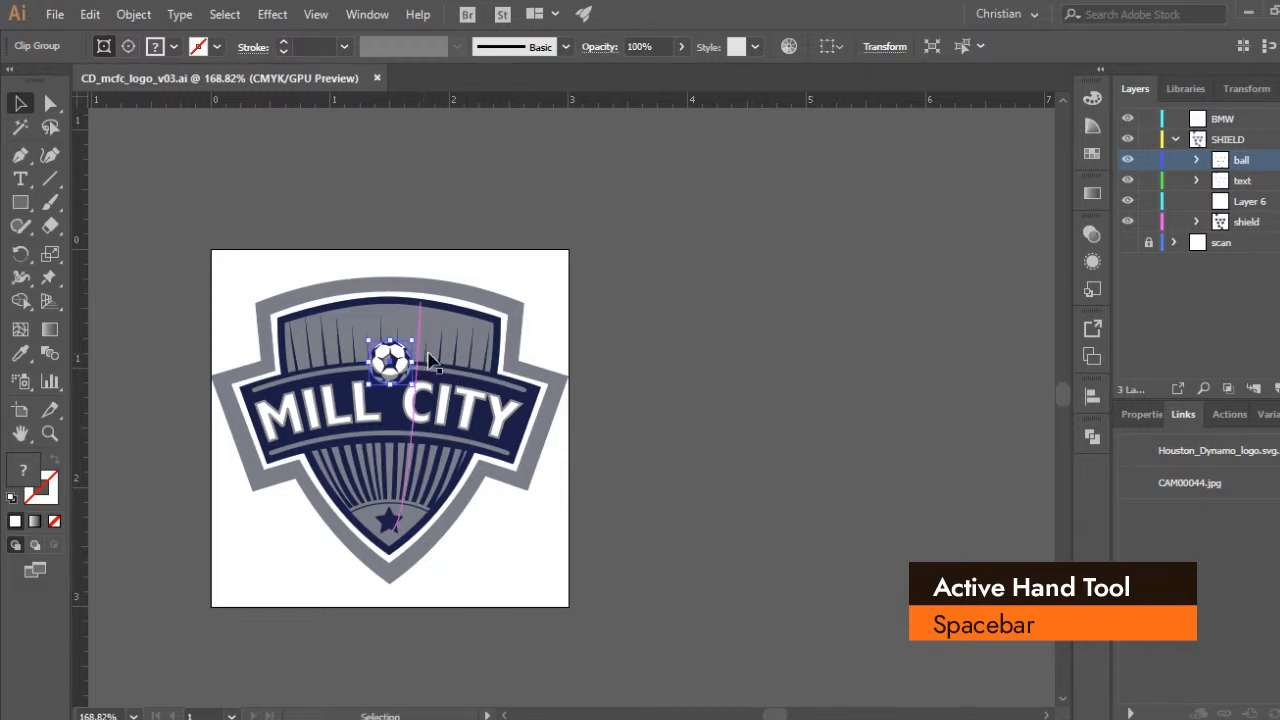
{"action": "left_click", "coordinate": [579, 336]}
- Zoom in on the soccer ball to 600% and select it
{"action": "left_click", "coordinate": [404, 383], "text": "ctrl"}
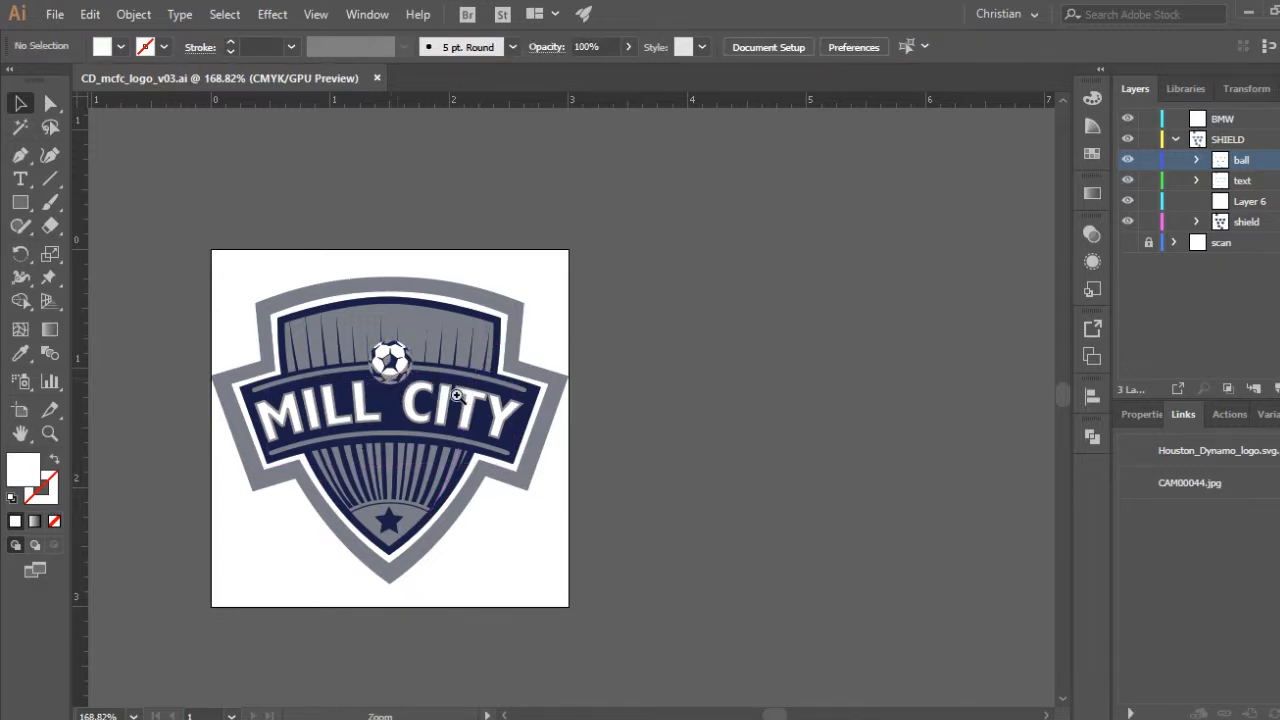
{"action": "left_click", "coordinate": [490, 401], "text": "ctrl"}
{"action": "left_click", "coordinate": [609, 401], "text": "ctrl"}
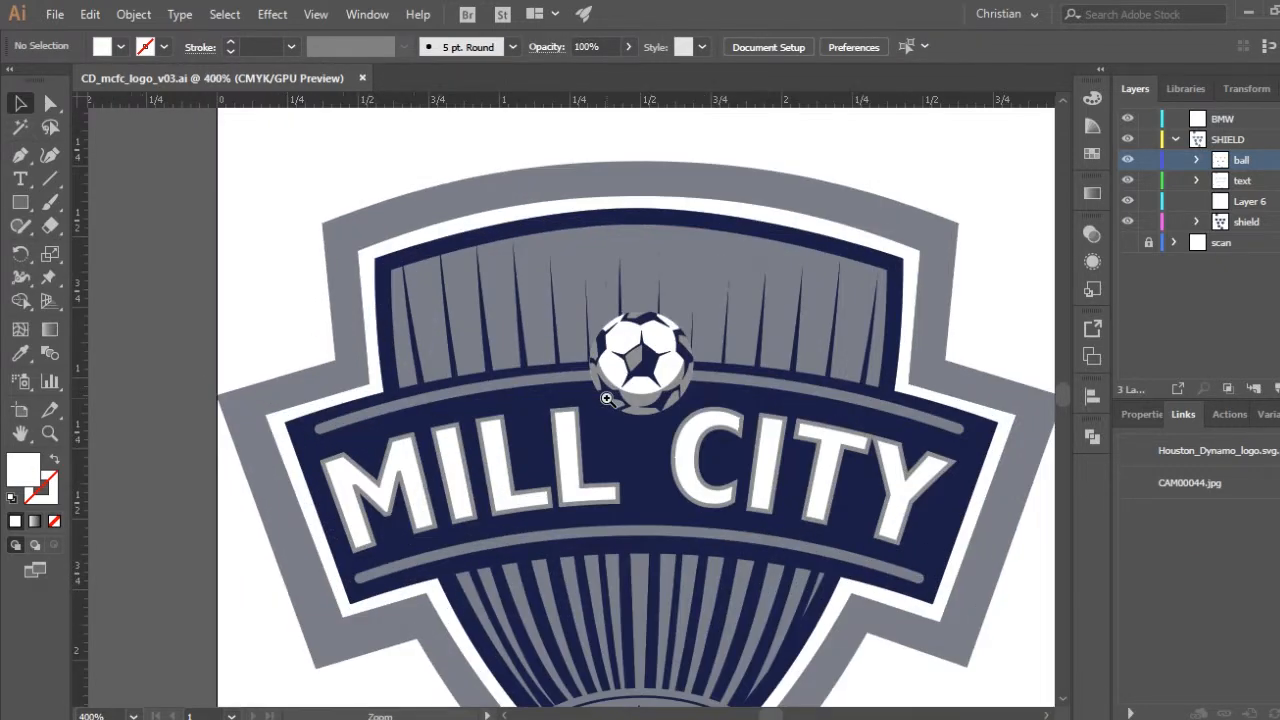
{"action": "left_click", "coordinate": [648, 360], "text": "ctrl"}
{"action": "left_click", "coordinate": [552, 428]}
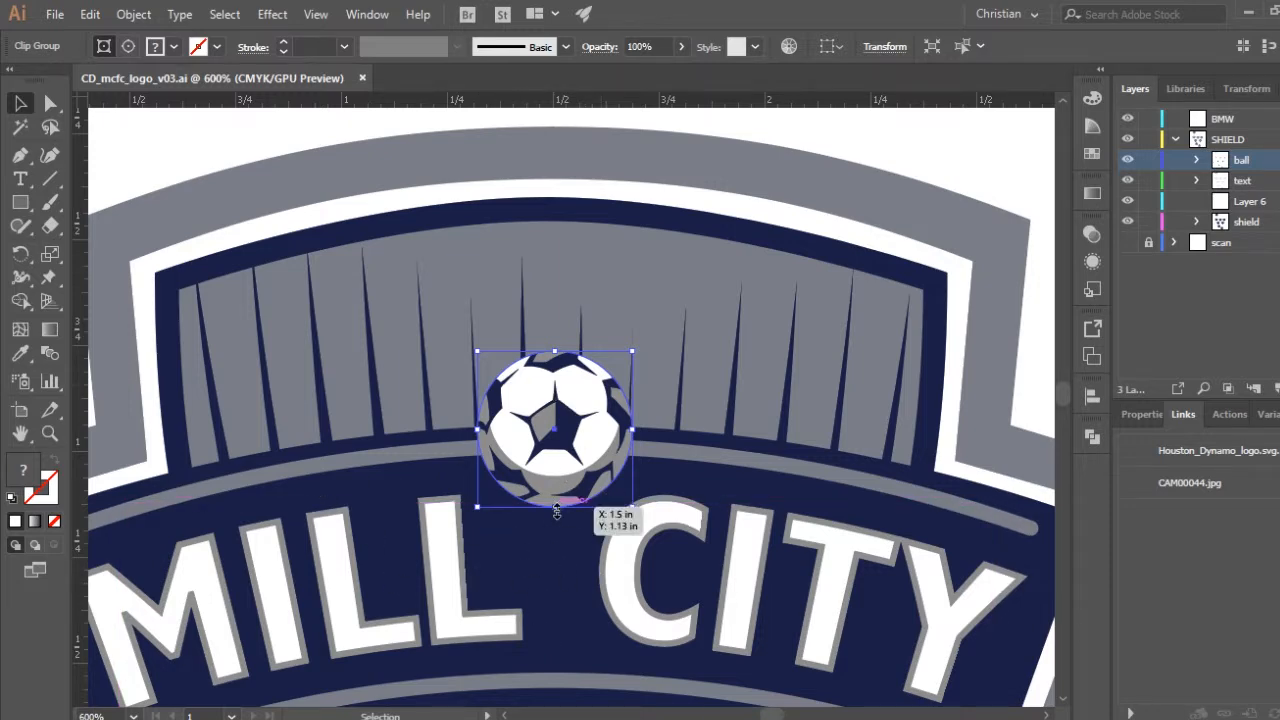
{"action": "key", "text": "space"}
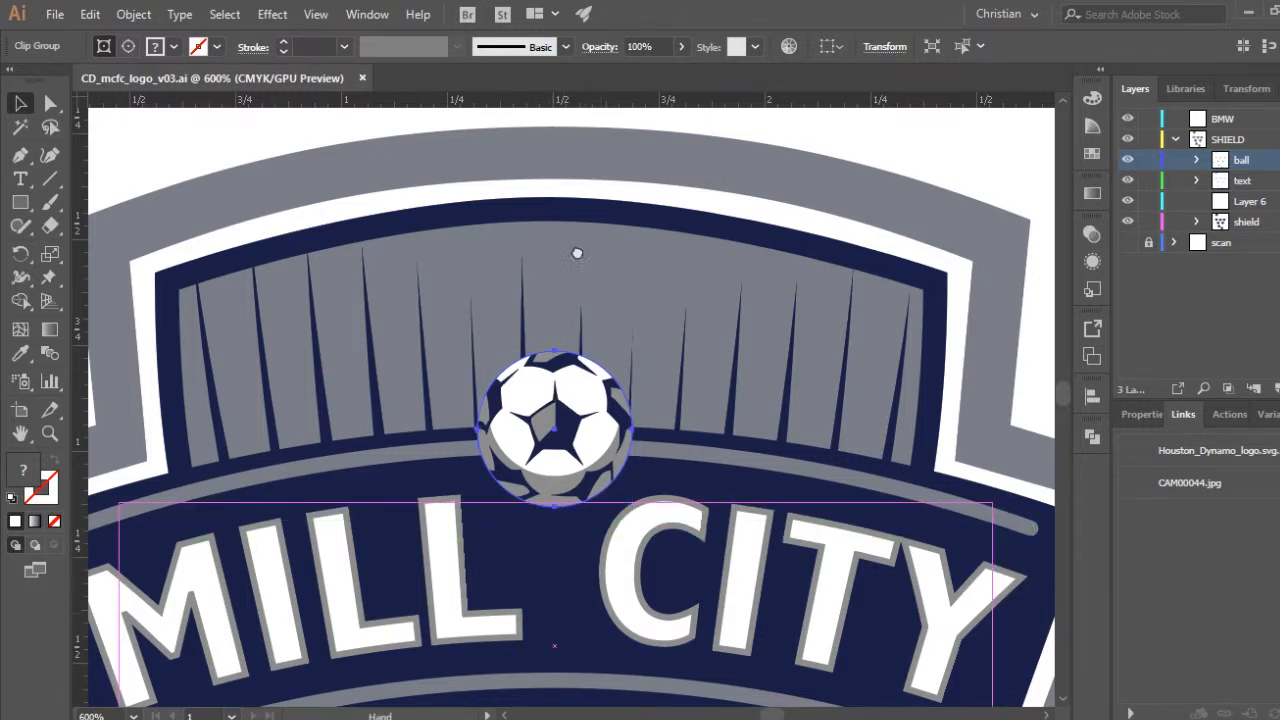
- Inspect the star at the shield's lower tip, select its clip group, and zoom back out to 200% with nothing selected
{"action": "scroll", "coordinate": [590, 350], "scroll_direction": "down", "scroll_amount": 5}
{"action": "scroll", "coordinate": [605, 440], "scroll_direction": "down", "scroll_amount": 2}
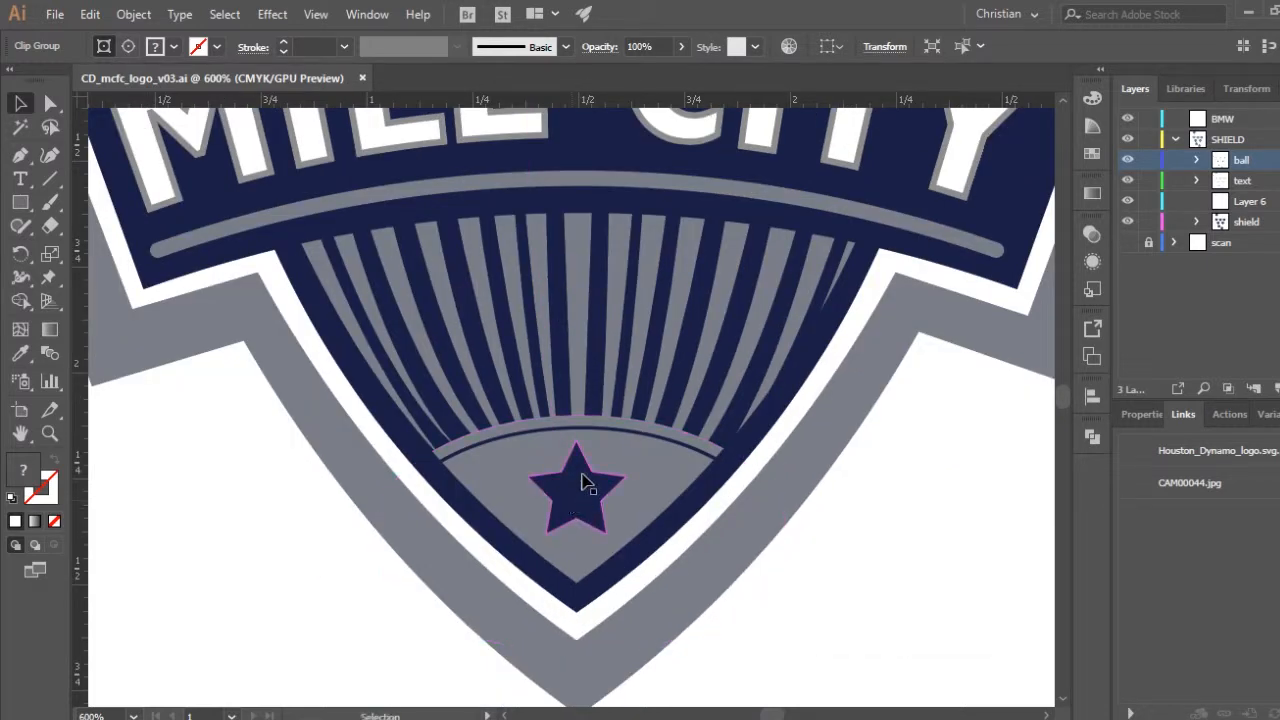
{"action": "left_click", "coordinate": [572, 508]}
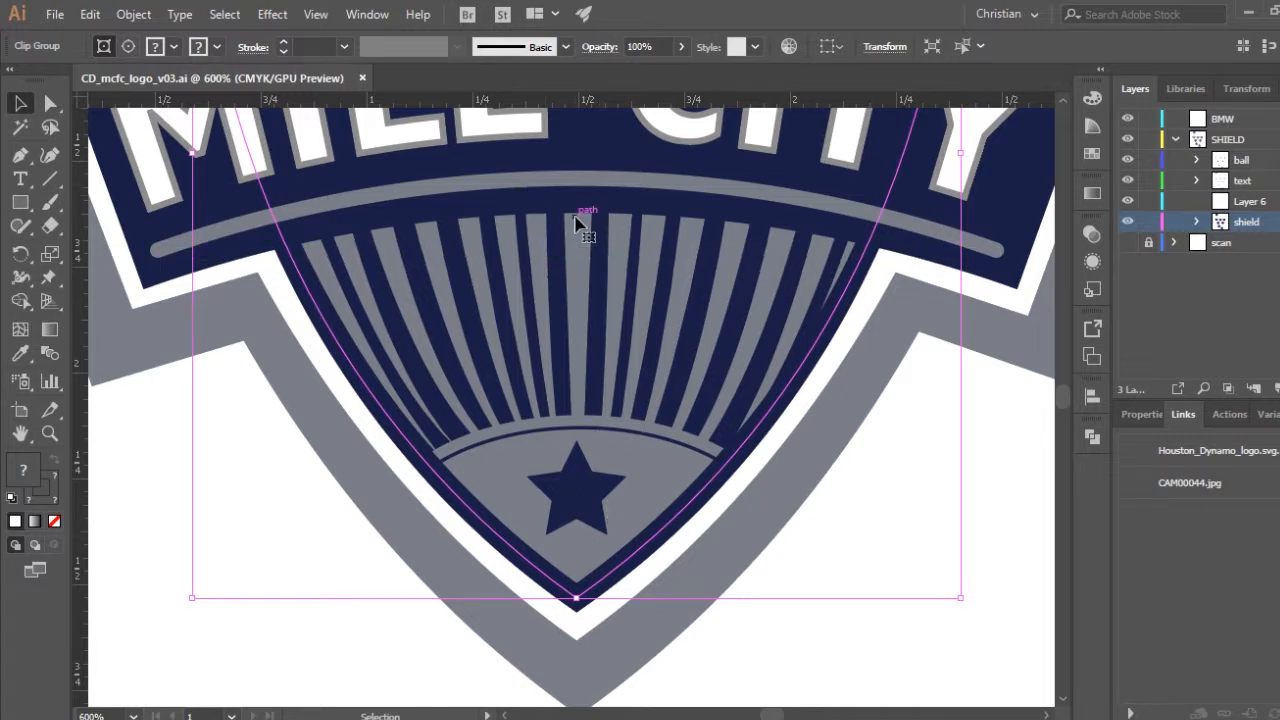
{"action": "key", "text": "ctrl+alt+space"}
{"action": "left_click", "coordinate": [577, 307]}
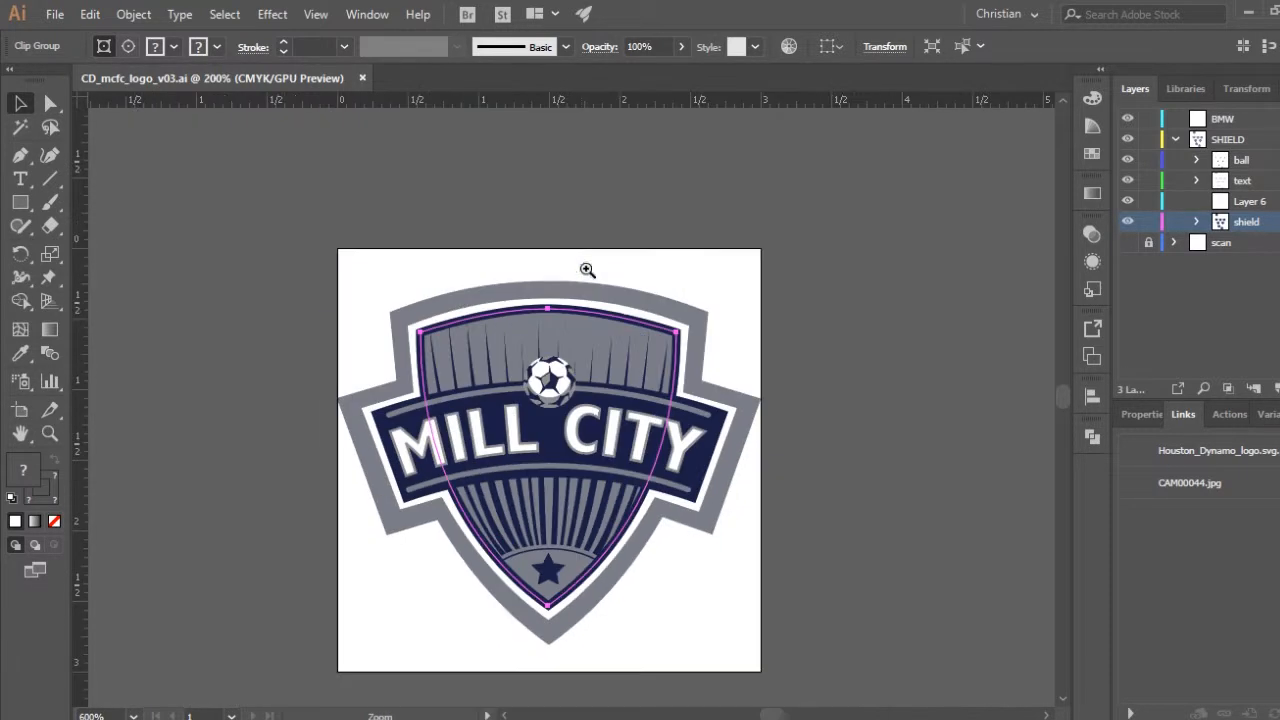
{"action": "left_click", "coordinate": [546, 246]}
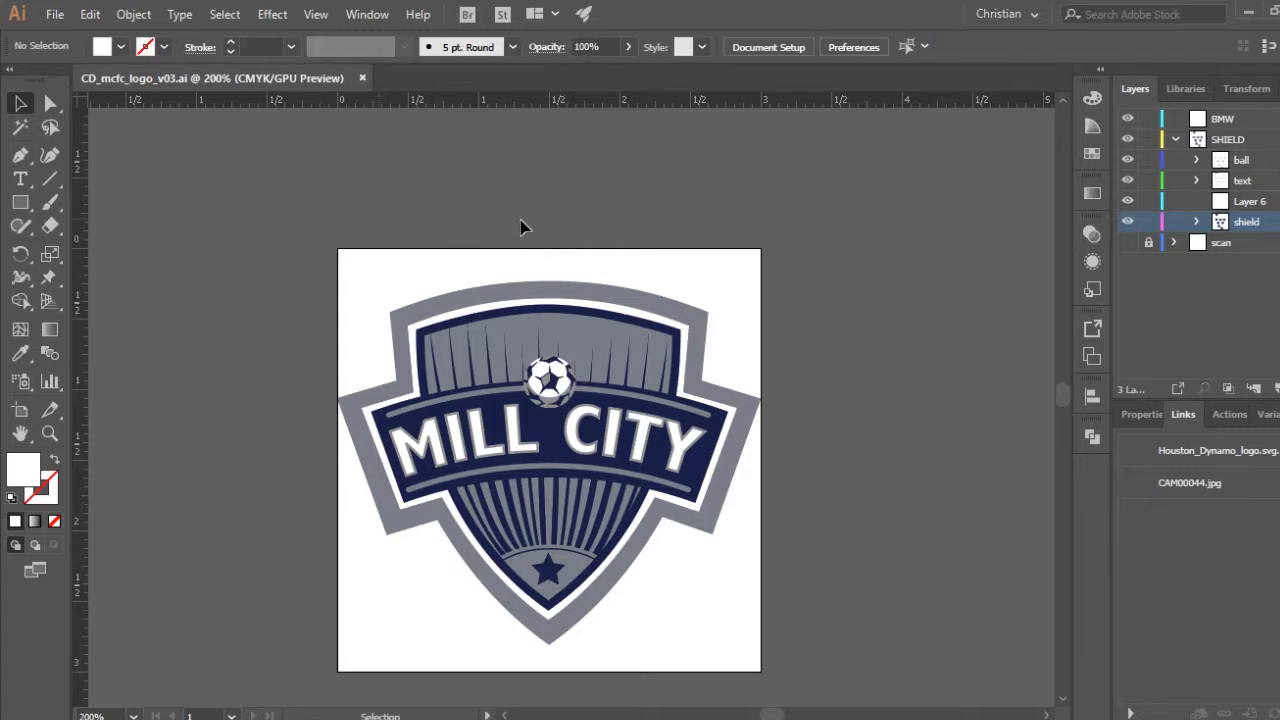
- Add a line of sample point text reading "TExt text texct" above the artboard
{"action": "key", "text": "t"}
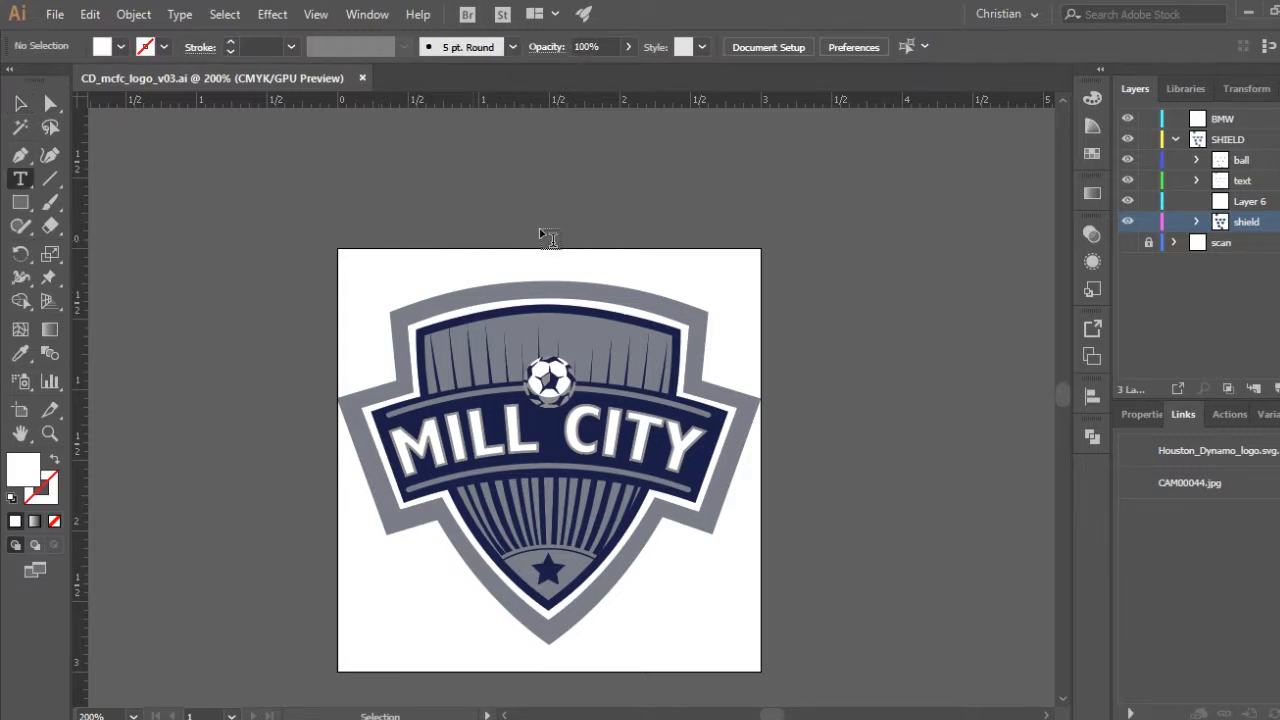
{"action": "left_click", "coordinate": [484, 216]}
{"action": "type", "text": "TEst"}
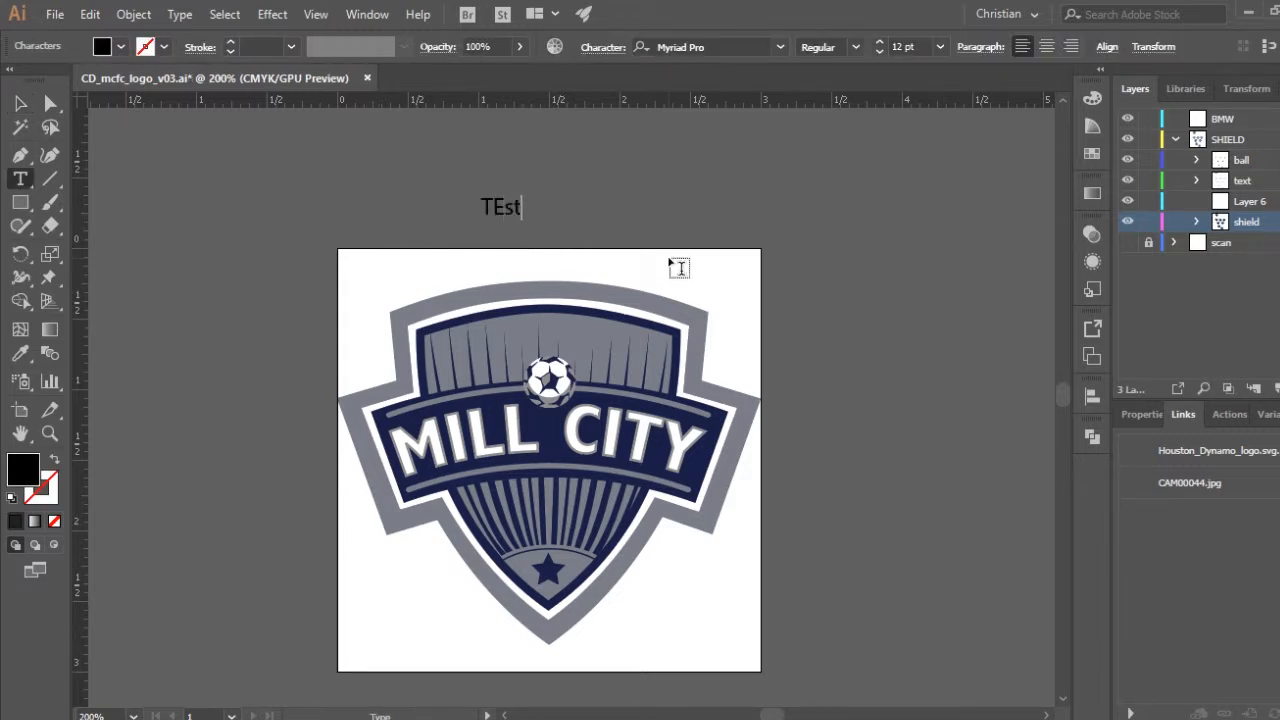
{"action": "type", "text": " text texct"}
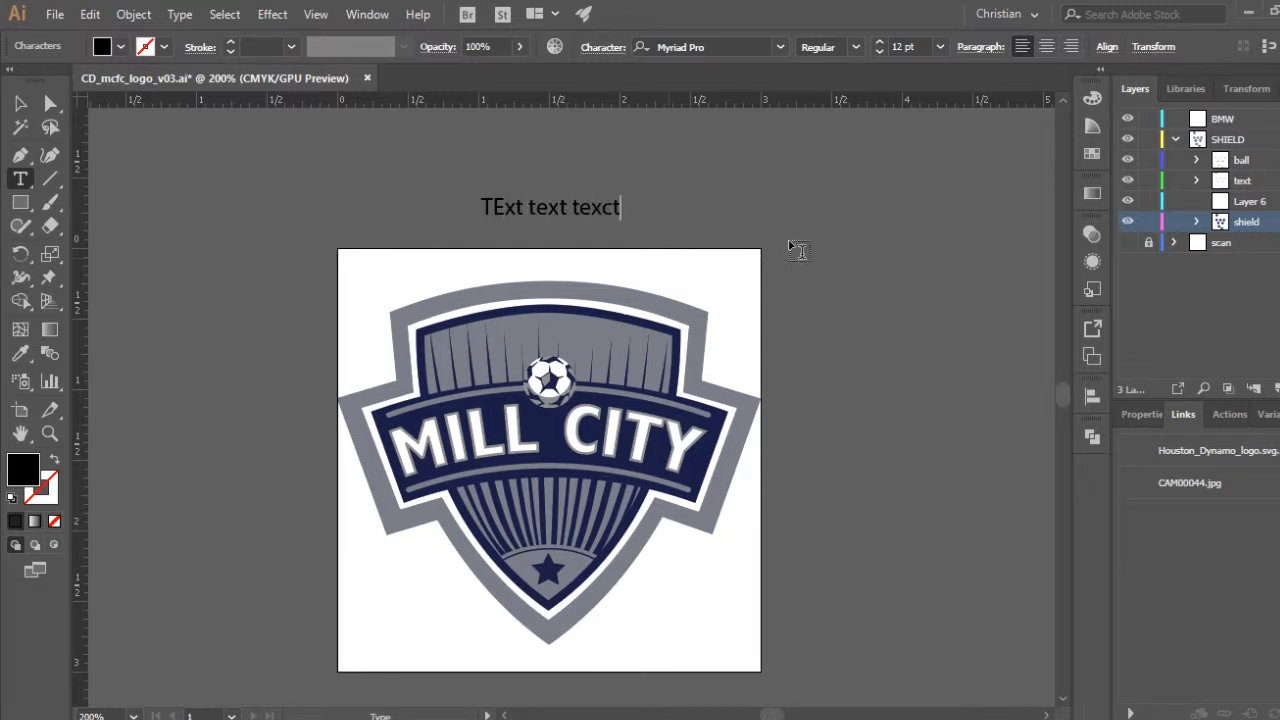
- Pan the canvas with the temporary Hand tool while the text is still being edited, and delete the sample text
{"action": "key", "text": "alt"}
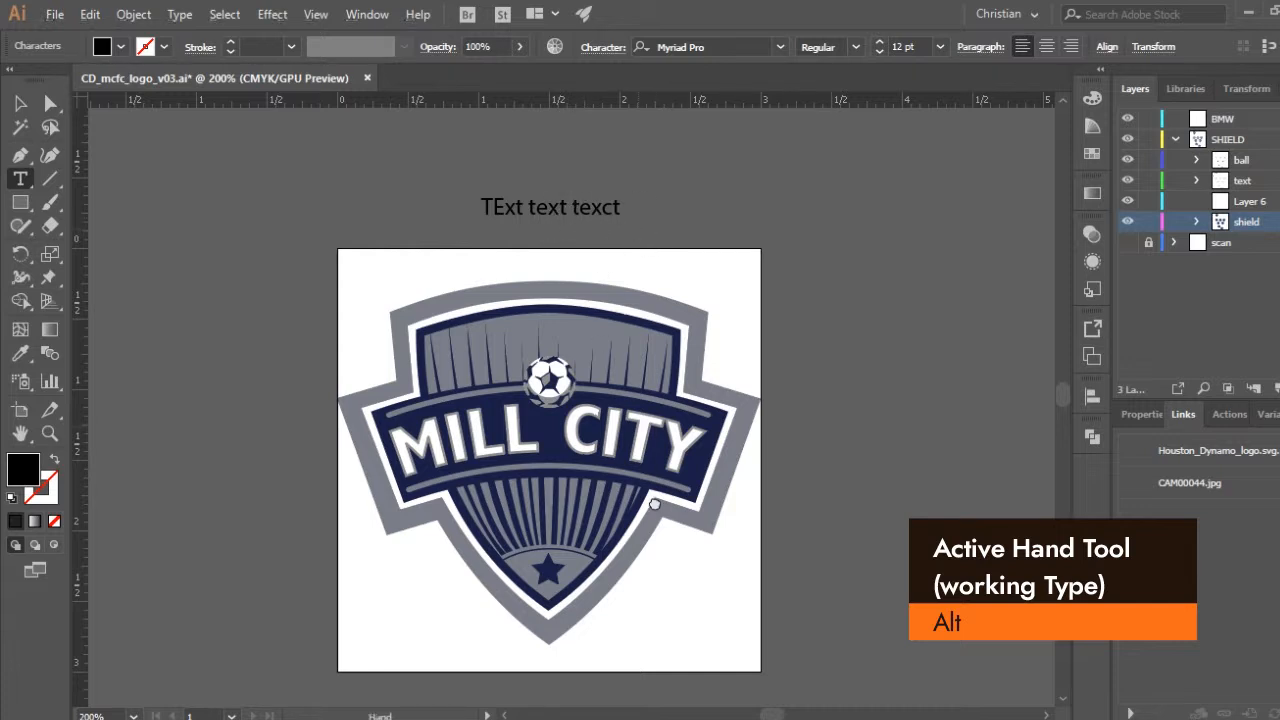
{"action": "left_click_drag", "start_coordinate": [655, 504], "coordinate": [520, 483]}
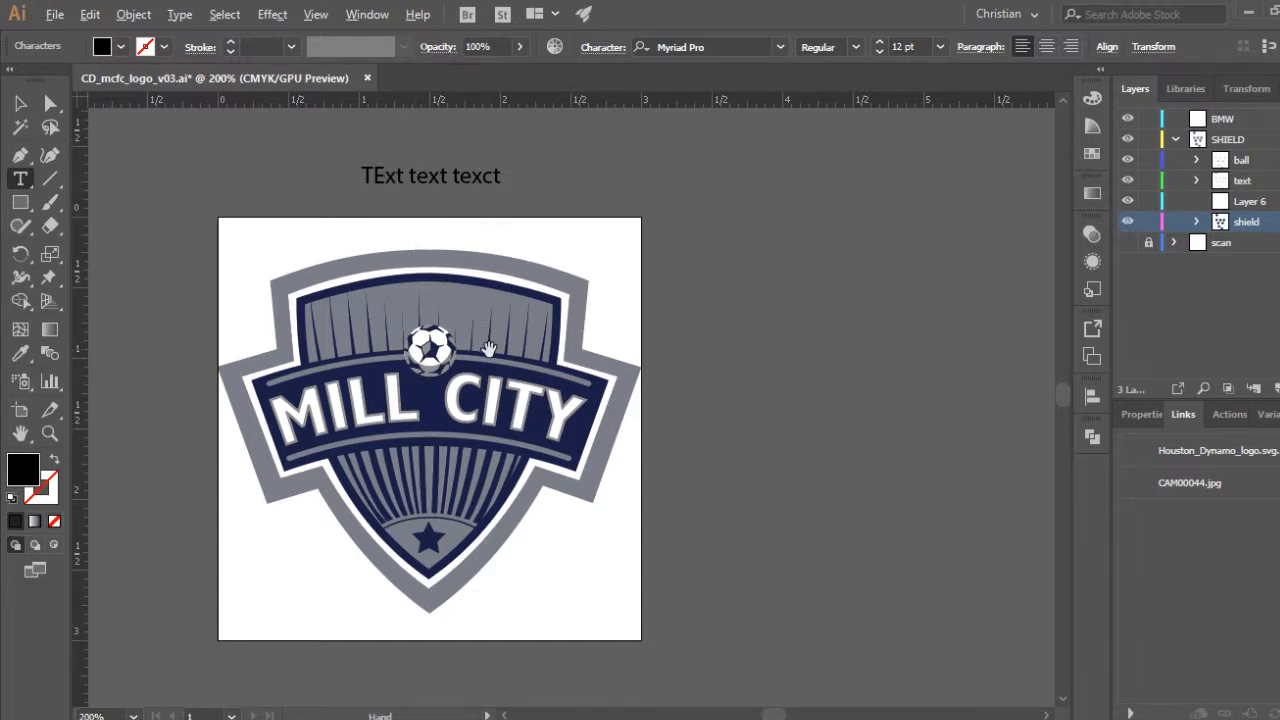
{"action": "left_click_drag", "start_coordinate": [846, 379], "coordinate": [600, 393]}
{"action": "left_click", "coordinate": [19, 99]}
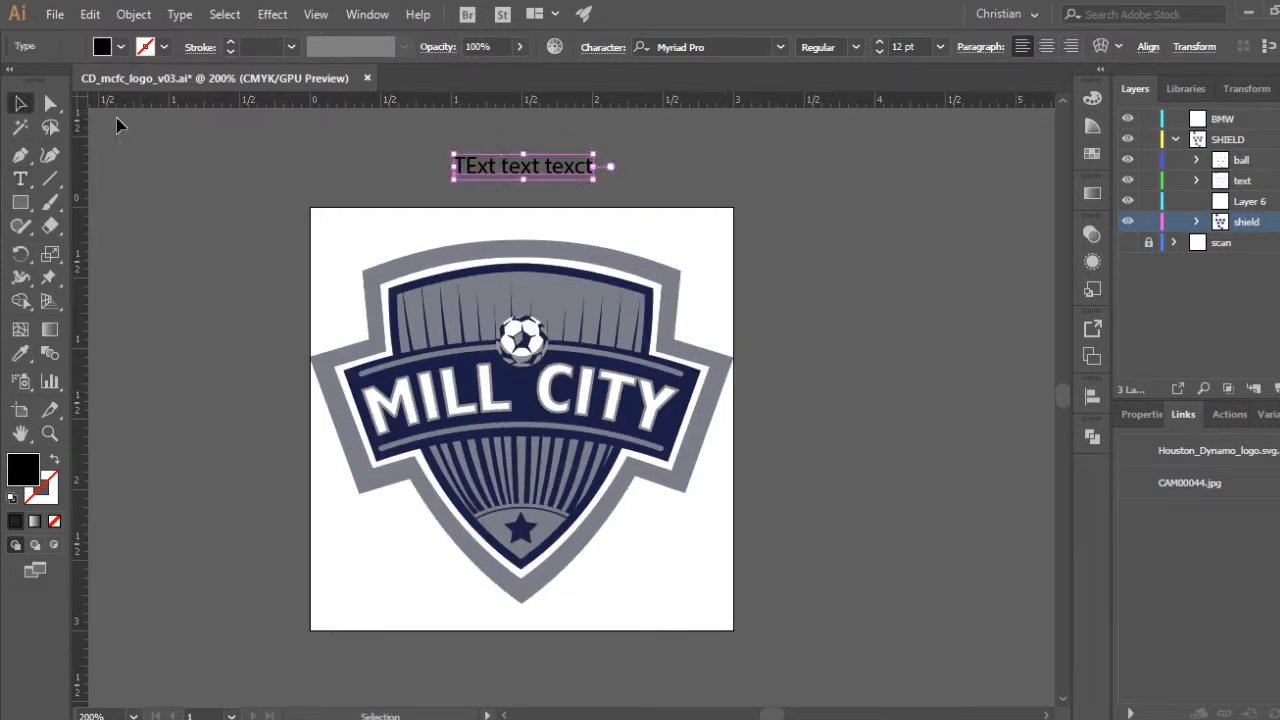
{"action": "left_click", "coordinate": [563, 182]}
{"action": "left_click", "coordinate": [563, 175]}
{"action": "key", "text": "Delete"}
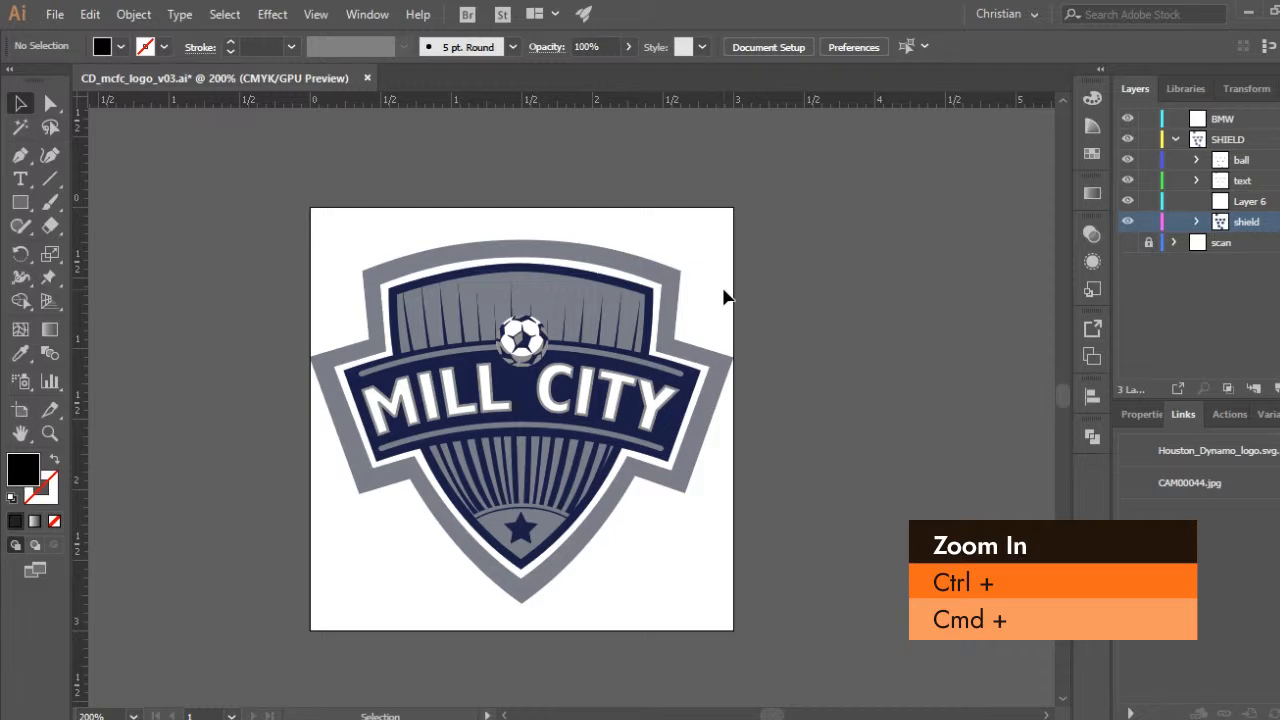
- Zoom in and out on the logo several times, finishing at 200% with the whole artboard in view
{"action": "key", "text": "ctrl+plus"}
{"action": "key", "text": "ctrl+plus"}
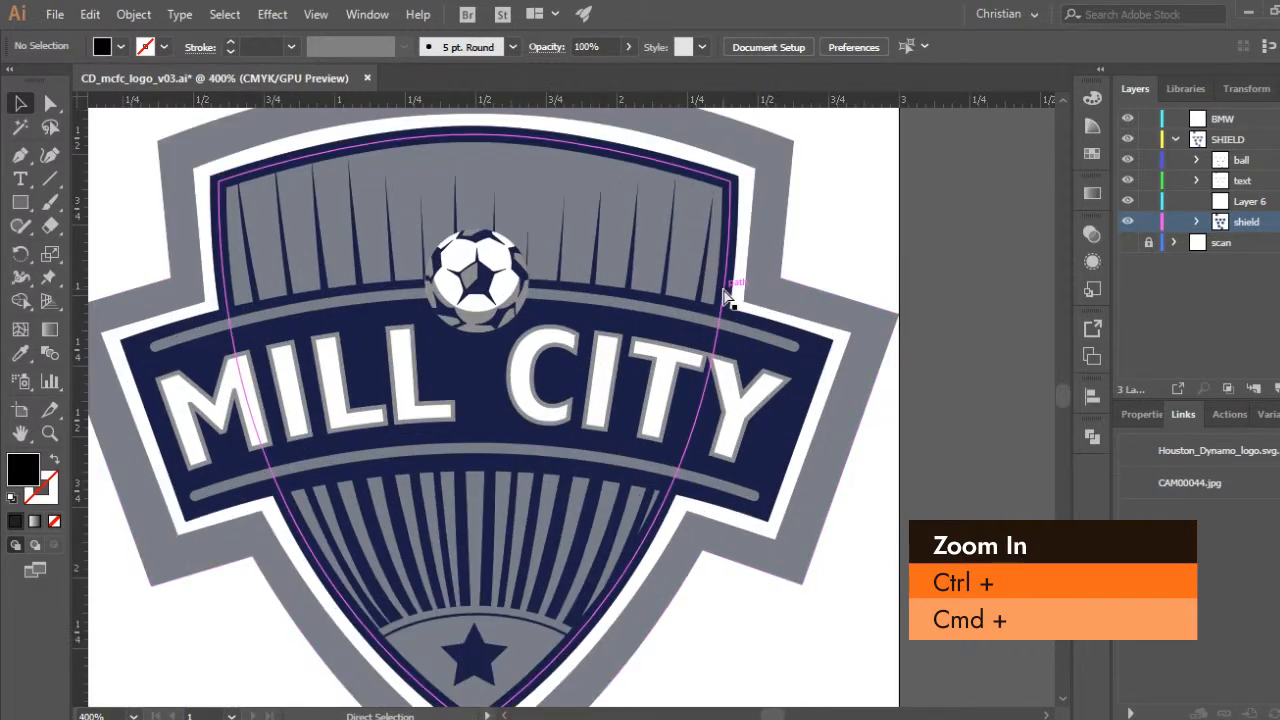
{"action": "key", "text": "ctrl+plus"}
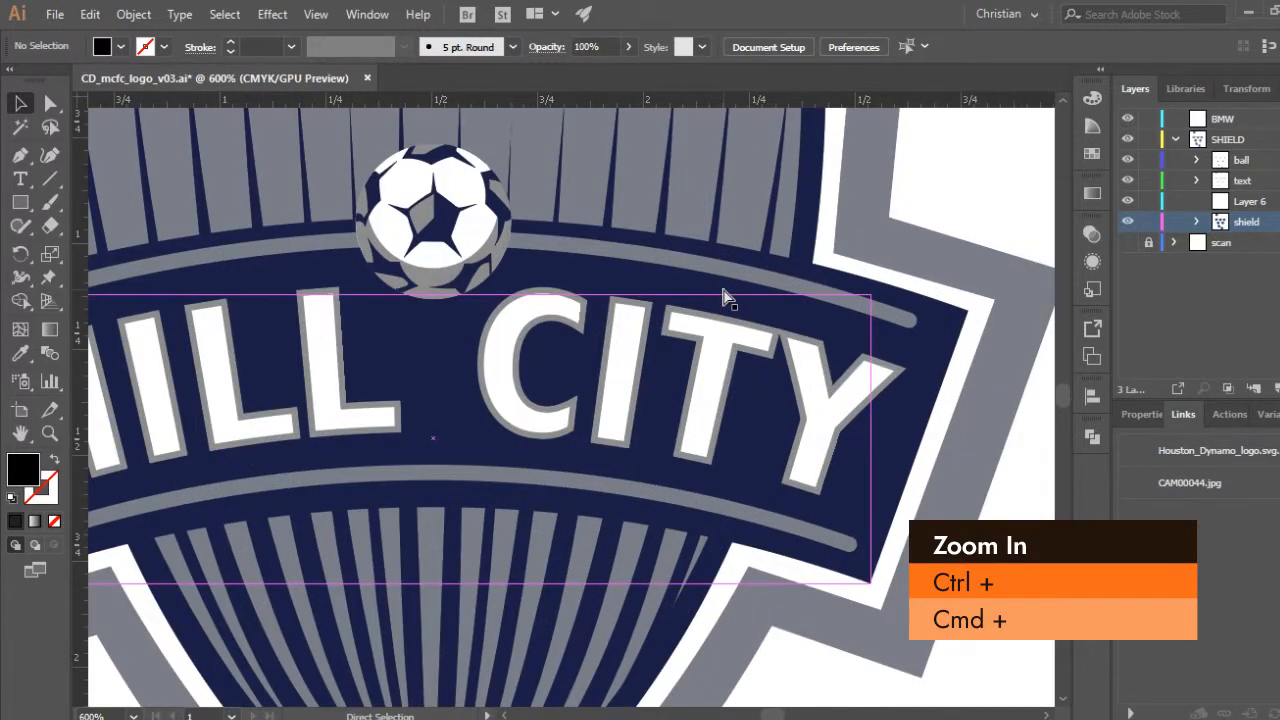
{"action": "key", "text": "ctrl+minus"}
{"action": "key", "text": "ctrl+minus"}
{"action": "key", "text": "ctrl+minus"}
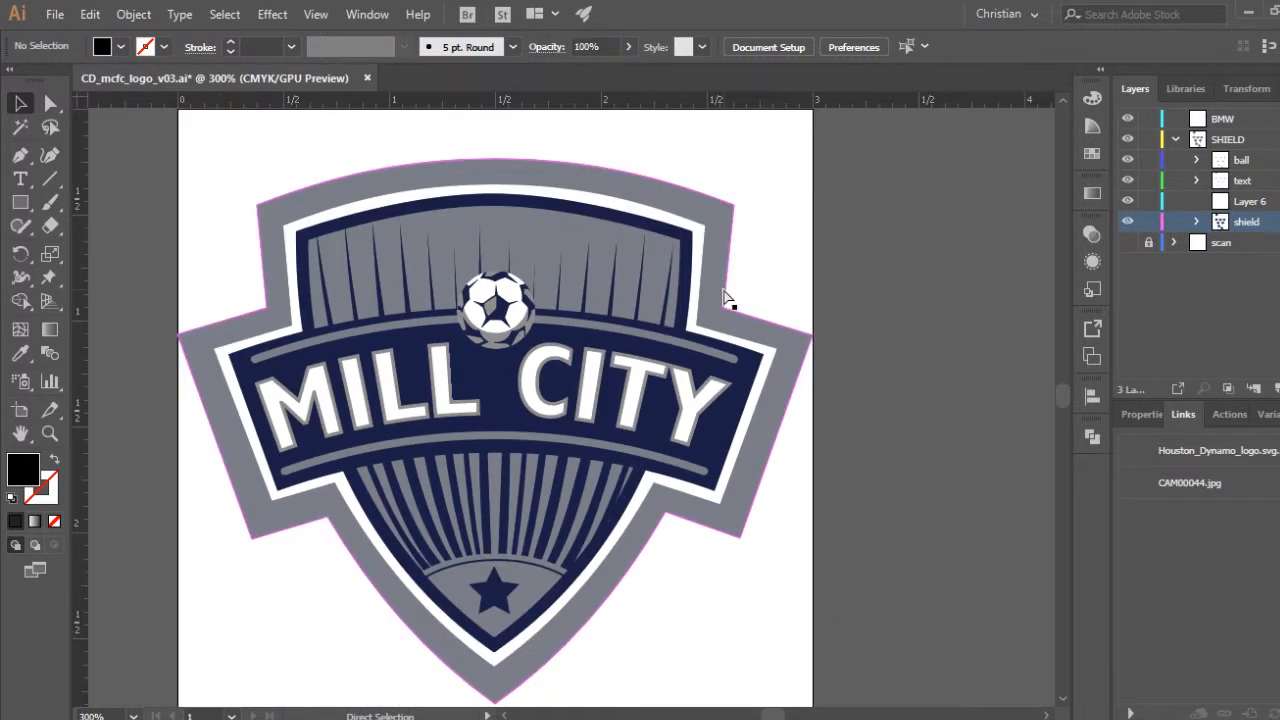
{"action": "key", "text": "ctrl+plus"}
{"action": "key", "text": "ctrl+plus"}
{"action": "key", "text": "ctrl+plus"}
{"action": "key", "text": "ctrl+plus"}
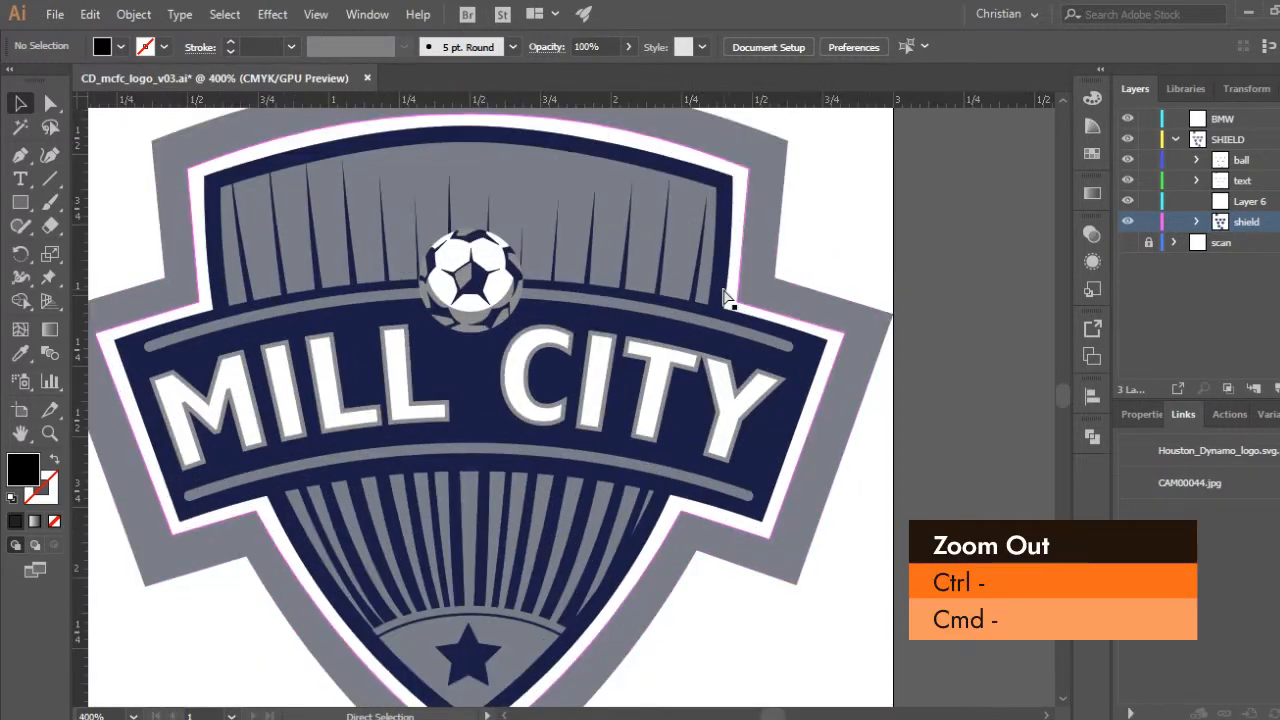
{"action": "key", "text": "ctrl+minus"}
{"action": "key", "text": "ctrl+minus"}
{"action": "key", "text": "ctrl+minus"}
{"action": "key", "text": "ctrl+minus"}
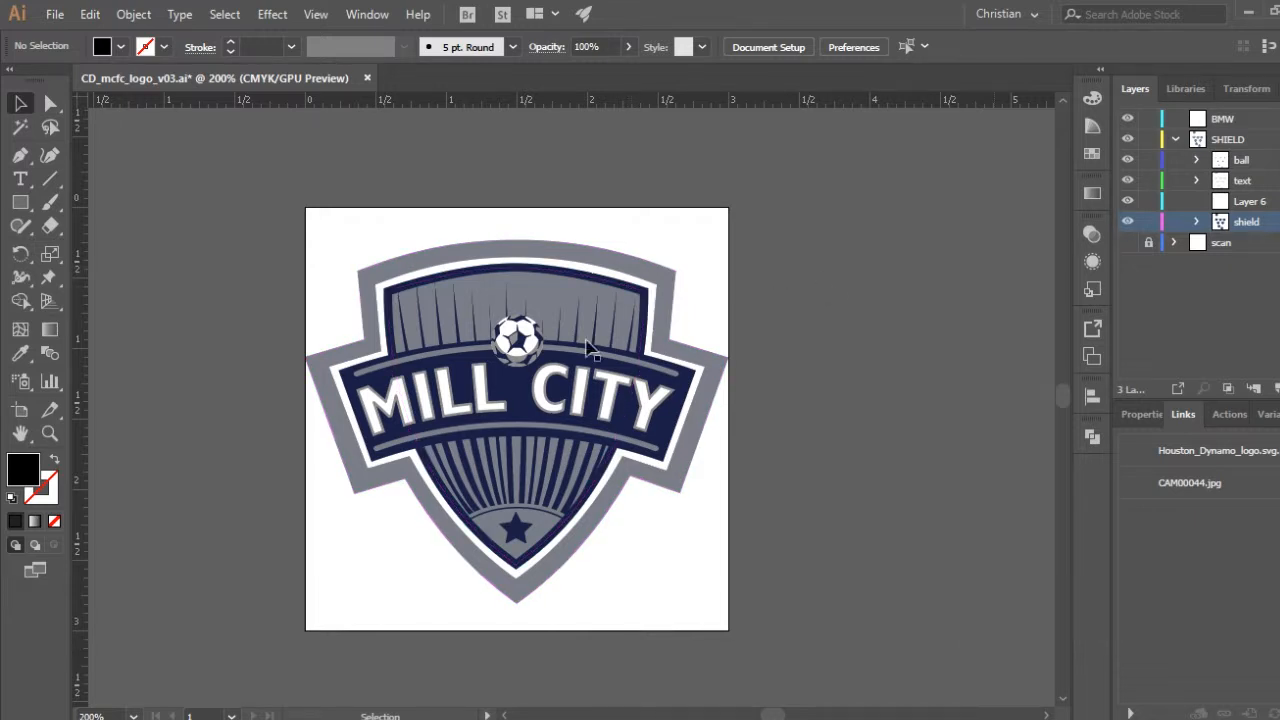
- Copy the soccer ball, paste it twice, and place both copies on the empty canvas beside the artboard
{"action": "left_click", "coordinate": [517, 338]}
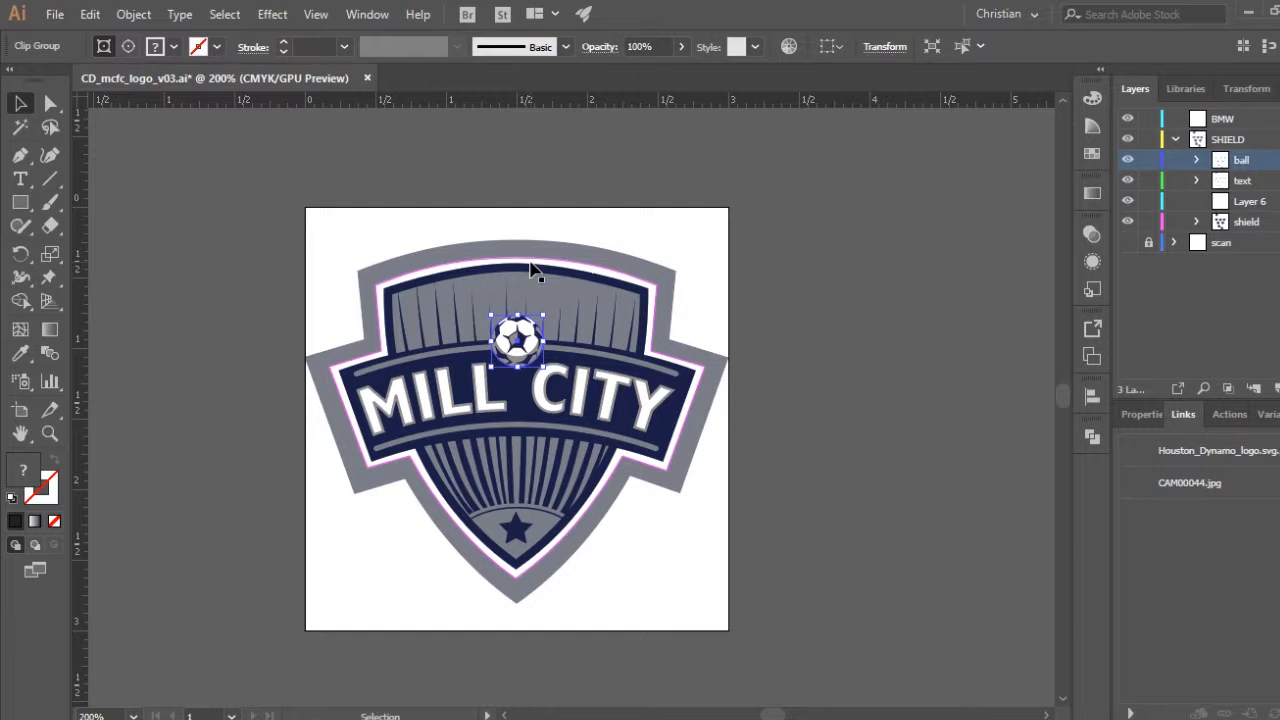
{"action": "key", "text": "ctrl+c"}
{"action": "key", "text": "ctrl+c"}
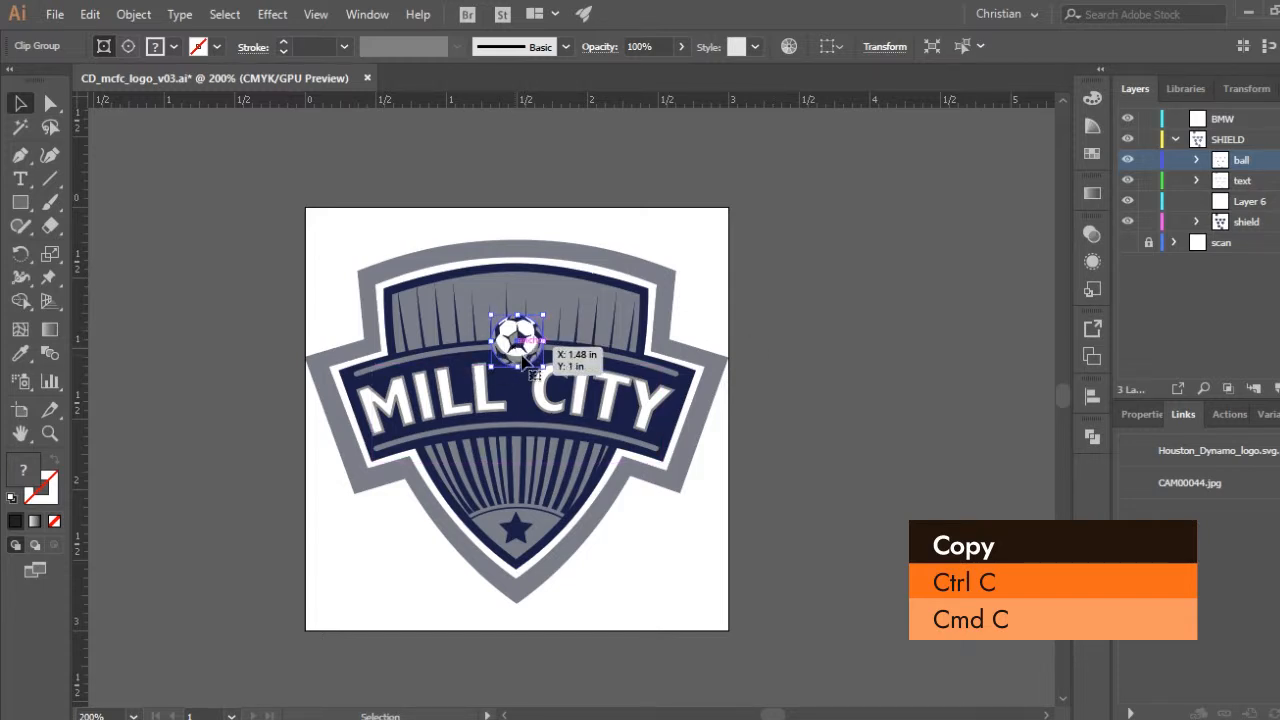
{"action": "key", "text": "ctrl+c"}
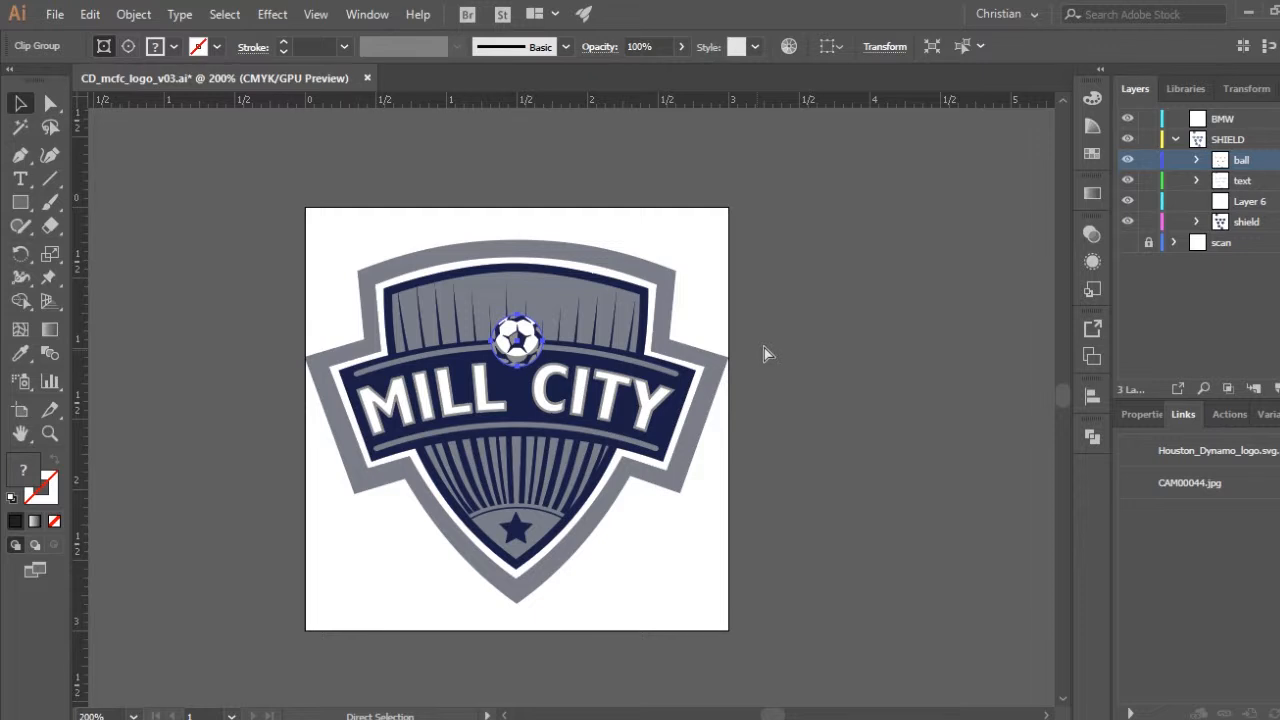
{"action": "key", "text": "ctrl+v"}
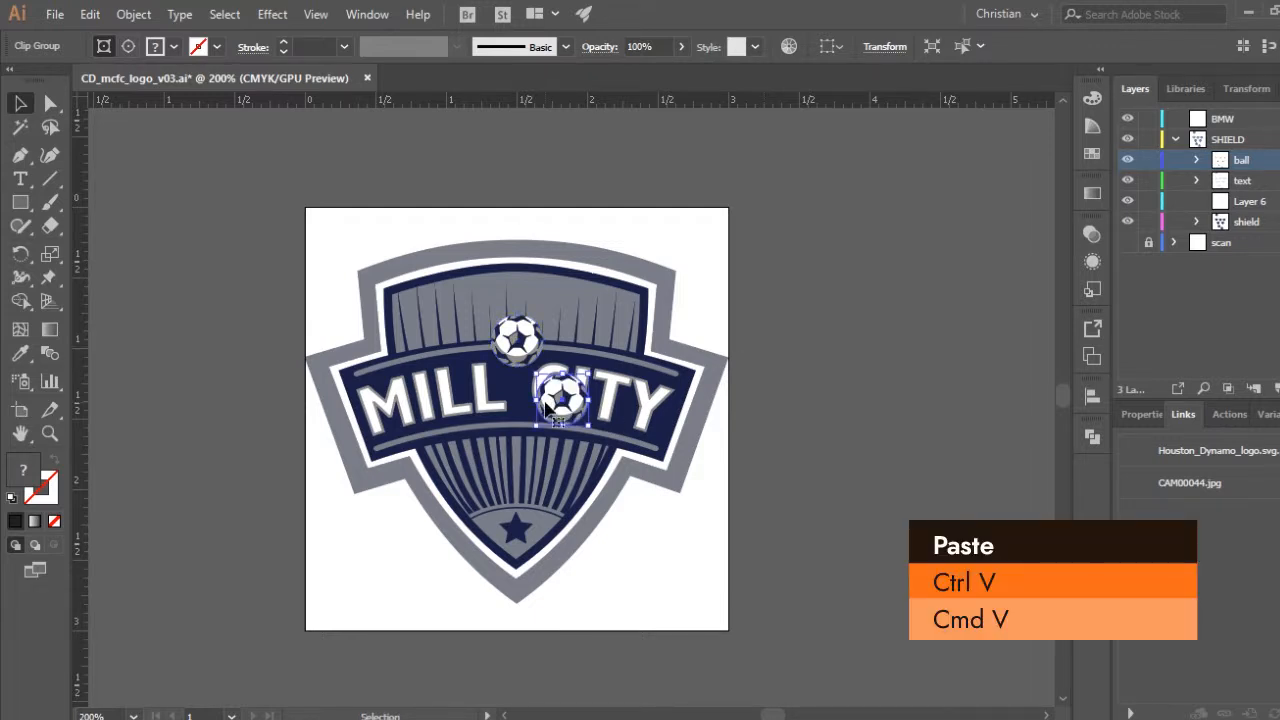
{"action": "left_click_drag", "start_coordinate": [575, 413], "coordinate": [781, 358]}
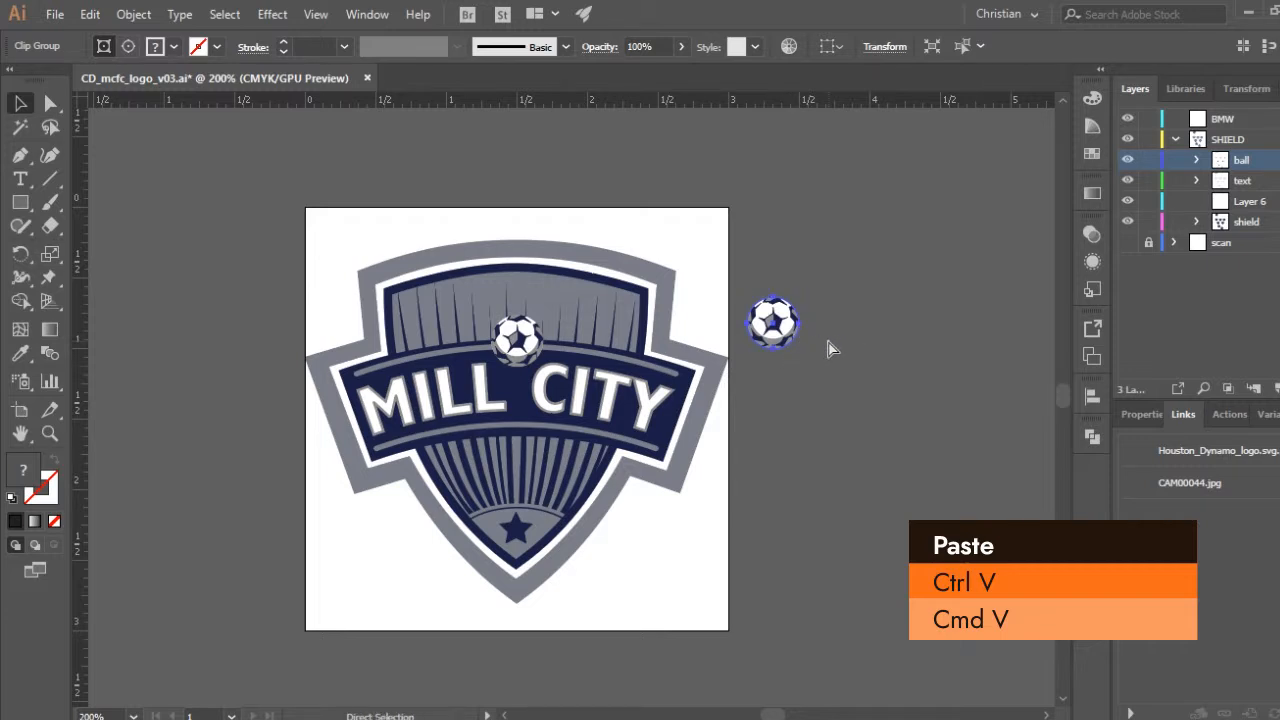
{"action": "key", "text": "ctrl+v"}
{"action": "left_click_drag", "start_coordinate": [575, 400], "coordinate": [850, 419]}
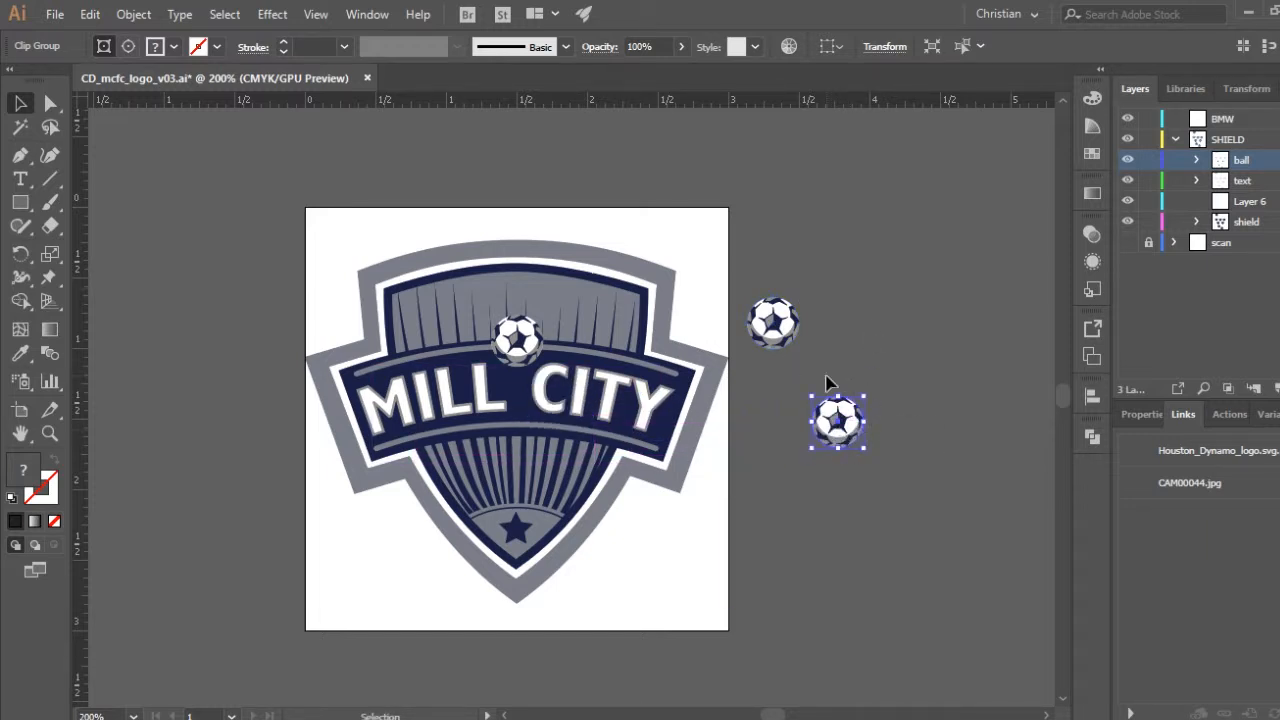
- Delete the two soccer ball copies from the empty canvas beside the artboard
{"action": "key", "text": "Delete"}
{"action": "left_click", "coordinate": [795, 348]}
{"action": "key", "text": "Delete"}
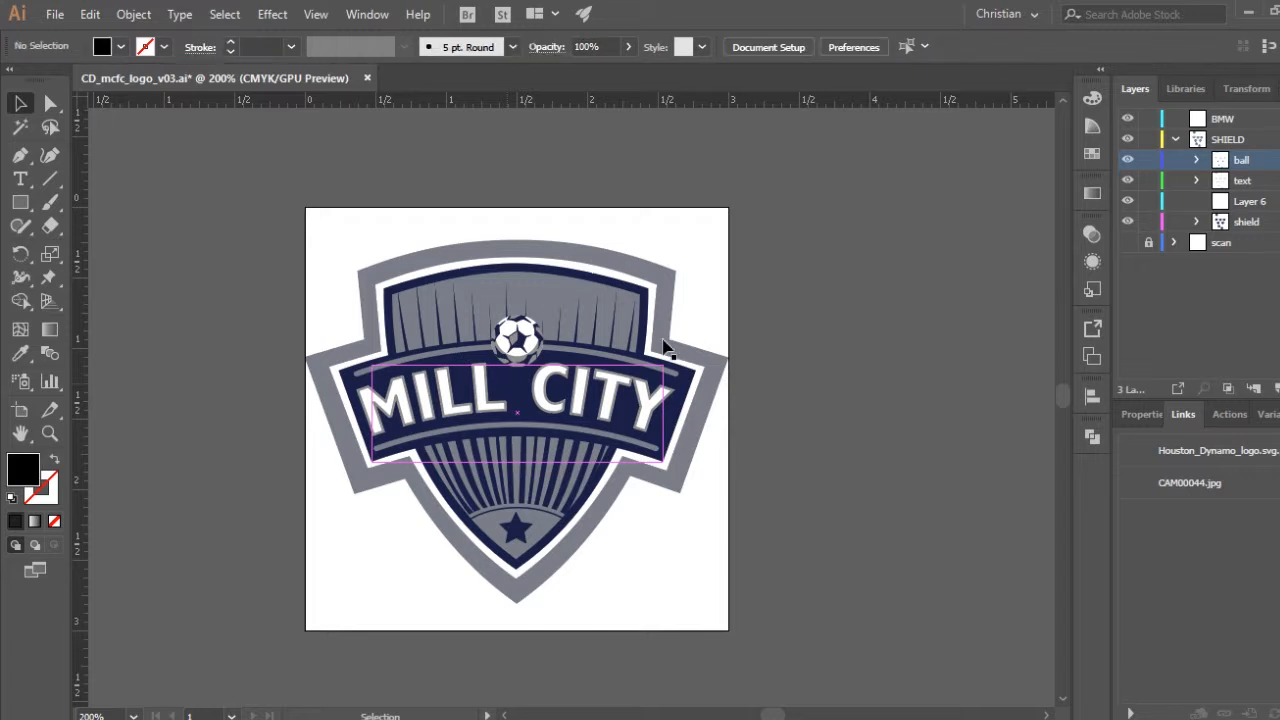
- Cut the soccer ball from the logo, paste it three times, and place the copies on the canvas beside the artboard
{"action": "left_click", "coordinate": [527, 349]}
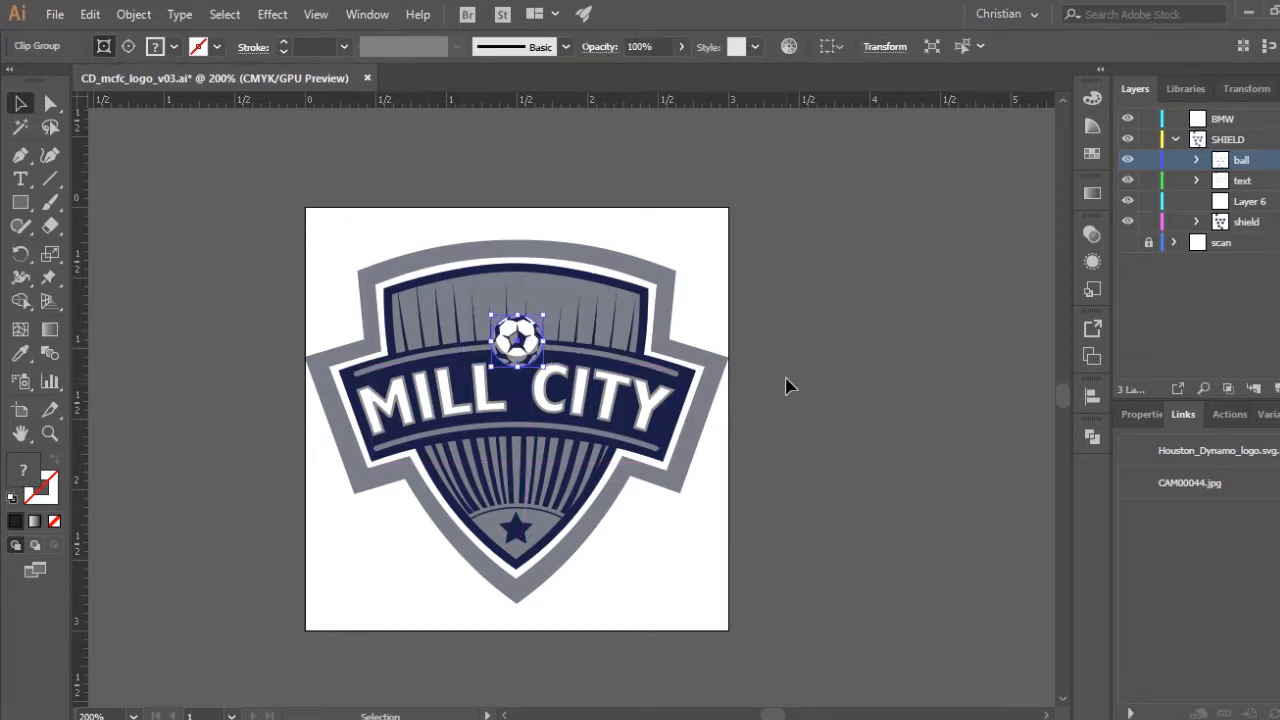
{"action": "key", "text": "ctrl+x"}
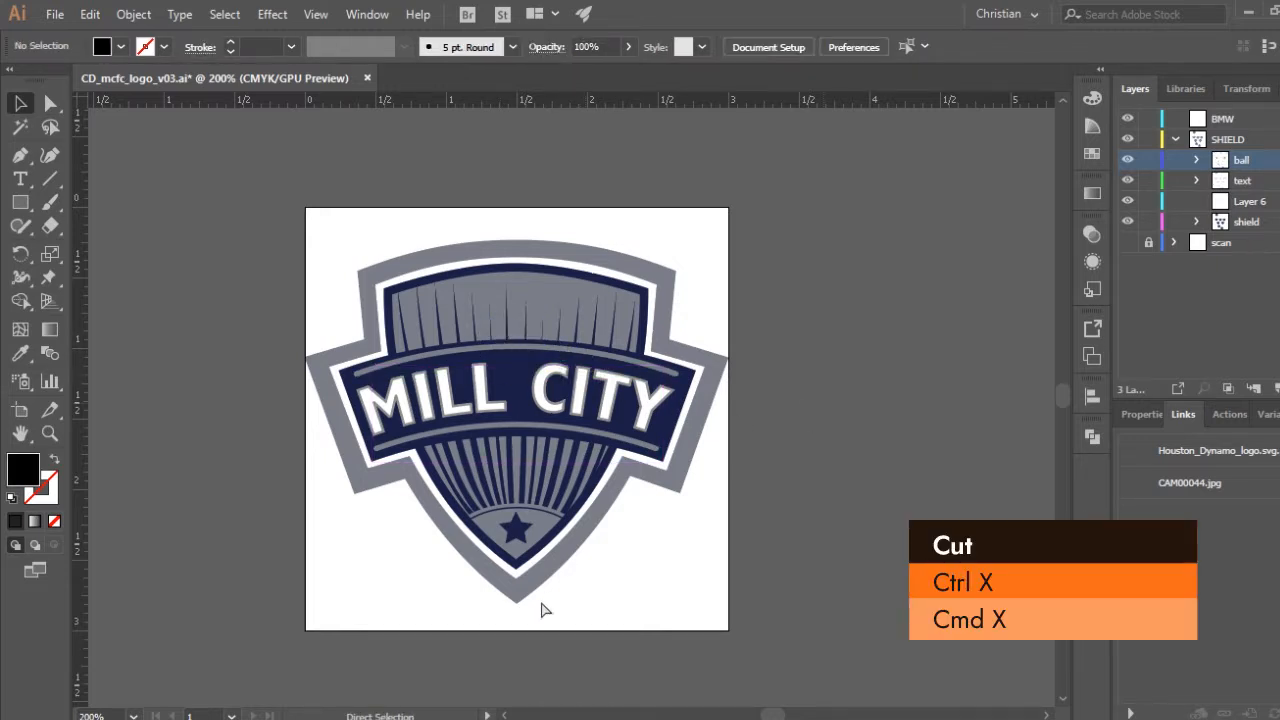
{"action": "key", "text": "ctrl+f"}
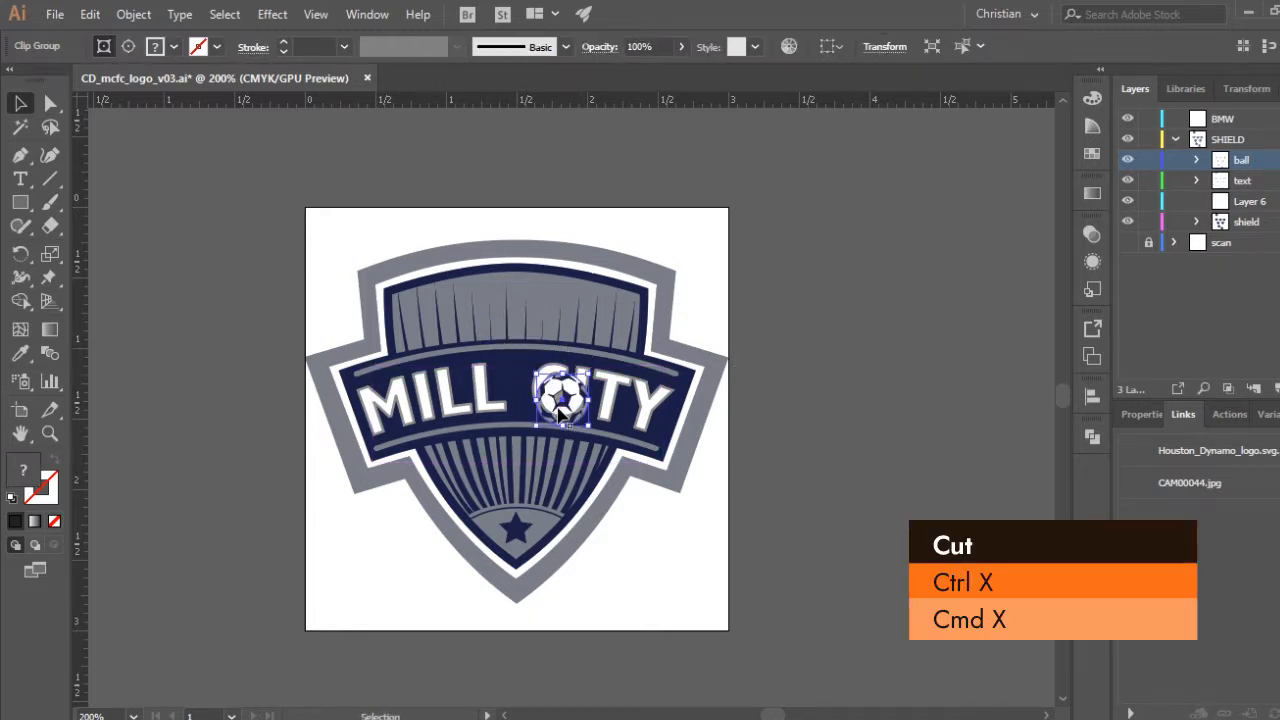
{"action": "left_click_drag", "start_coordinate": [560, 410], "coordinate": [830, 288]}
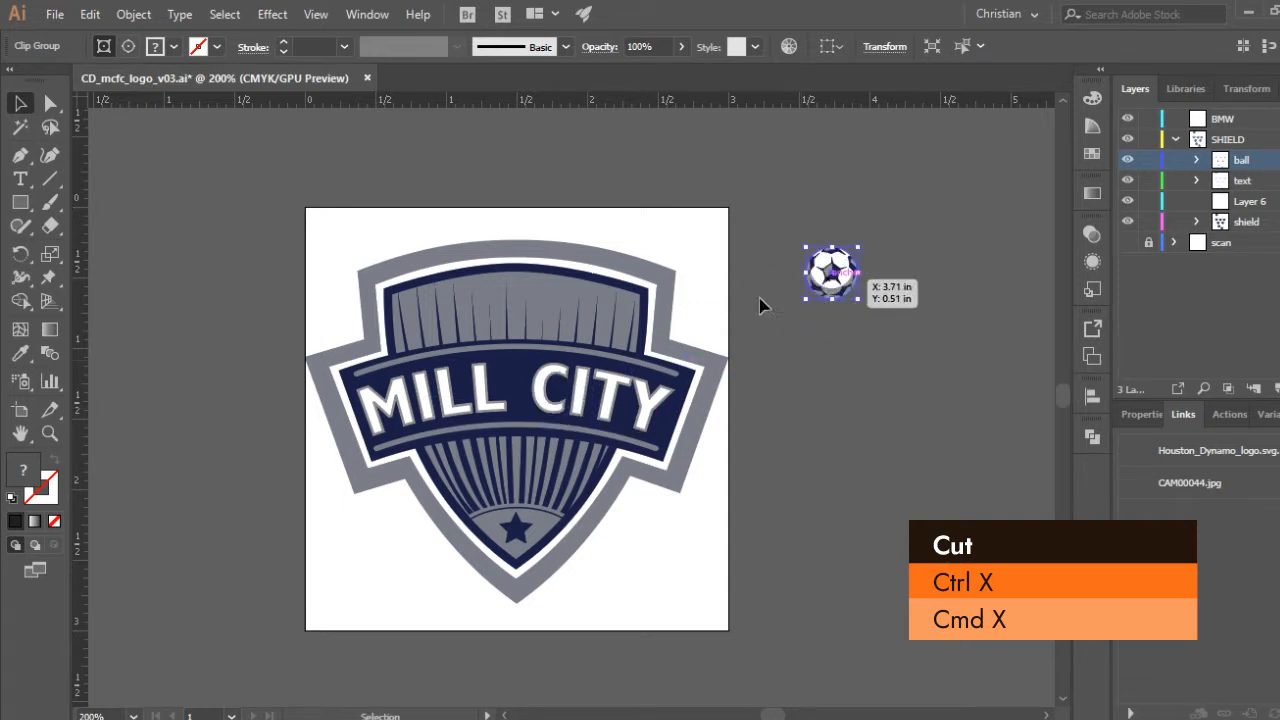
{"action": "left_click", "coordinate": [857, 360]}
{"action": "key", "text": "ctrl+f"}
{"action": "left_click_drag", "start_coordinate": [590, 412], "coordinate": [871, 409]}
{"action": "left_click", "coordinate": [789, 471]}
{"action": "key", "text": "ctrl+f"}
{"action": "left_click_drag", "start_coordinate": [578, 418], "coordinate": [768, 326]}
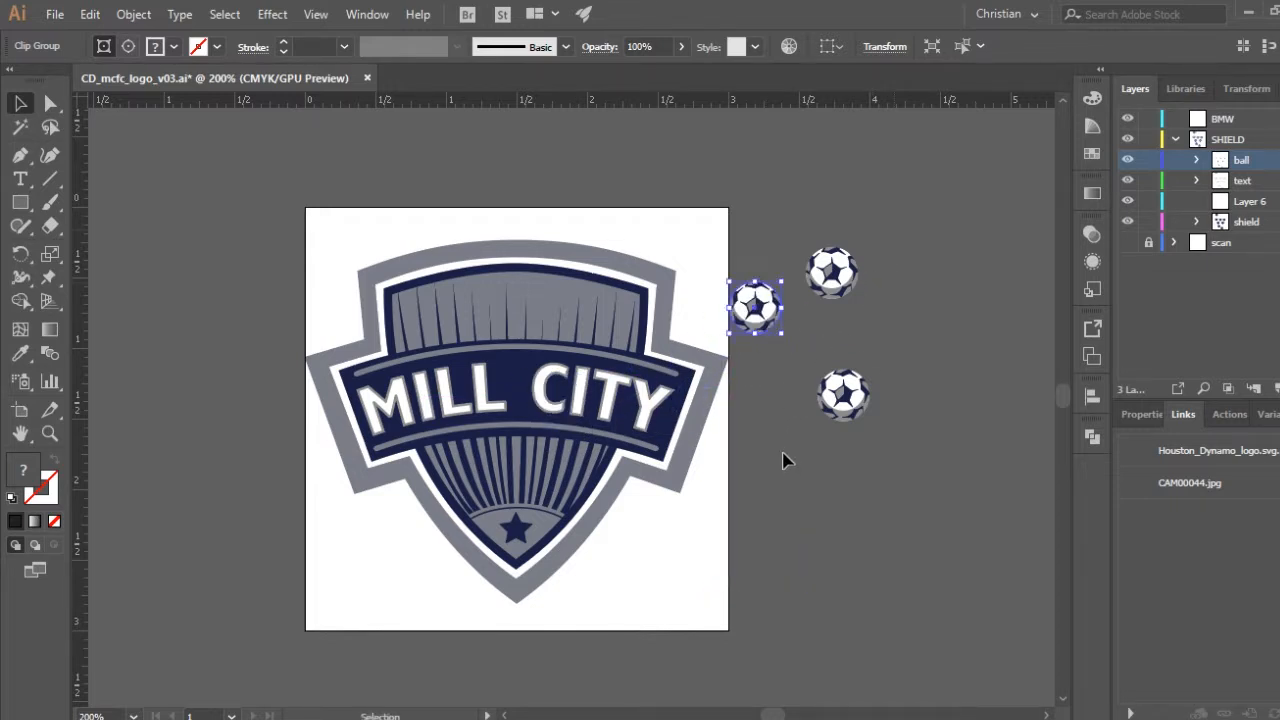
- Delete the three pasted balls beside the artboard and bring the ball back to its original place on the shield
{"action": "left_click_drag", "start_coordinate": [890, 228], "coordinate": [783, 453]}
{"action": "key", "text": "Delete"}
{"action": "left_click", "coordinate": [755, 301]}
{"action": "key", "text": "Delete"}
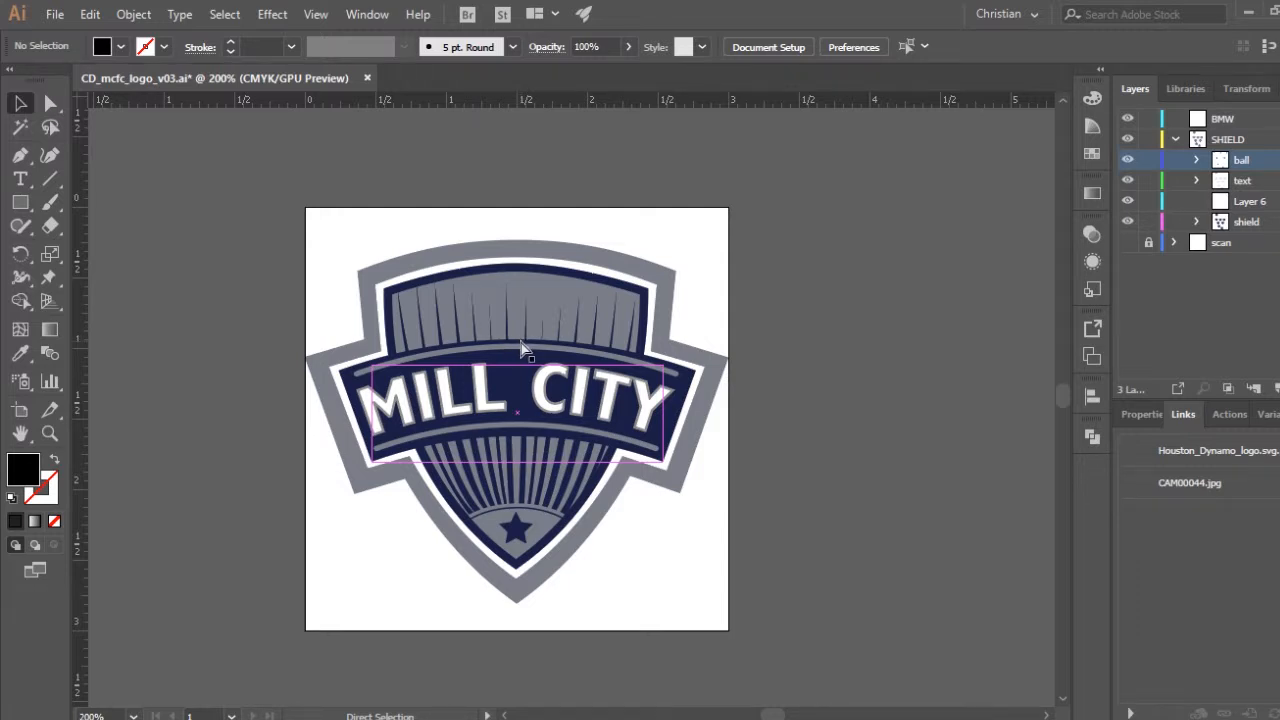
{"action": "key", "text": "ctrl+z"}
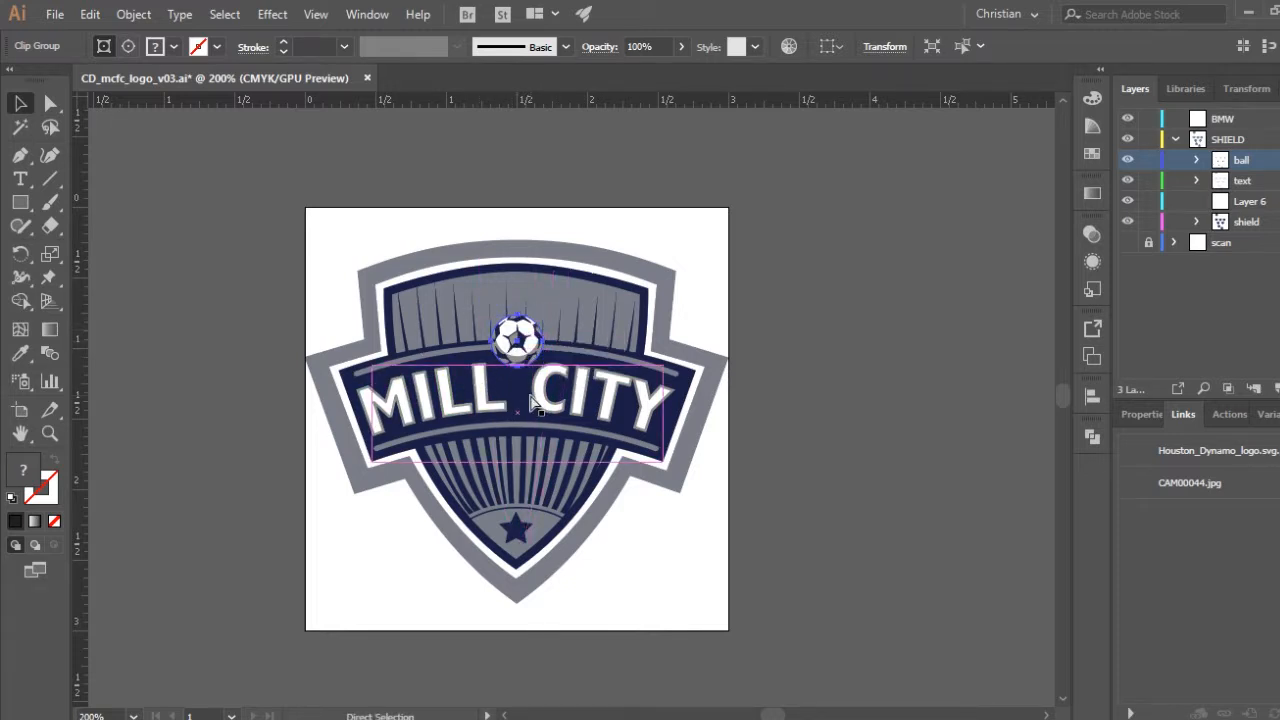
- Cut the soccer ball and restore it at its original position with Paste in Back
{"action": "key", "text": "ctrl+b"}
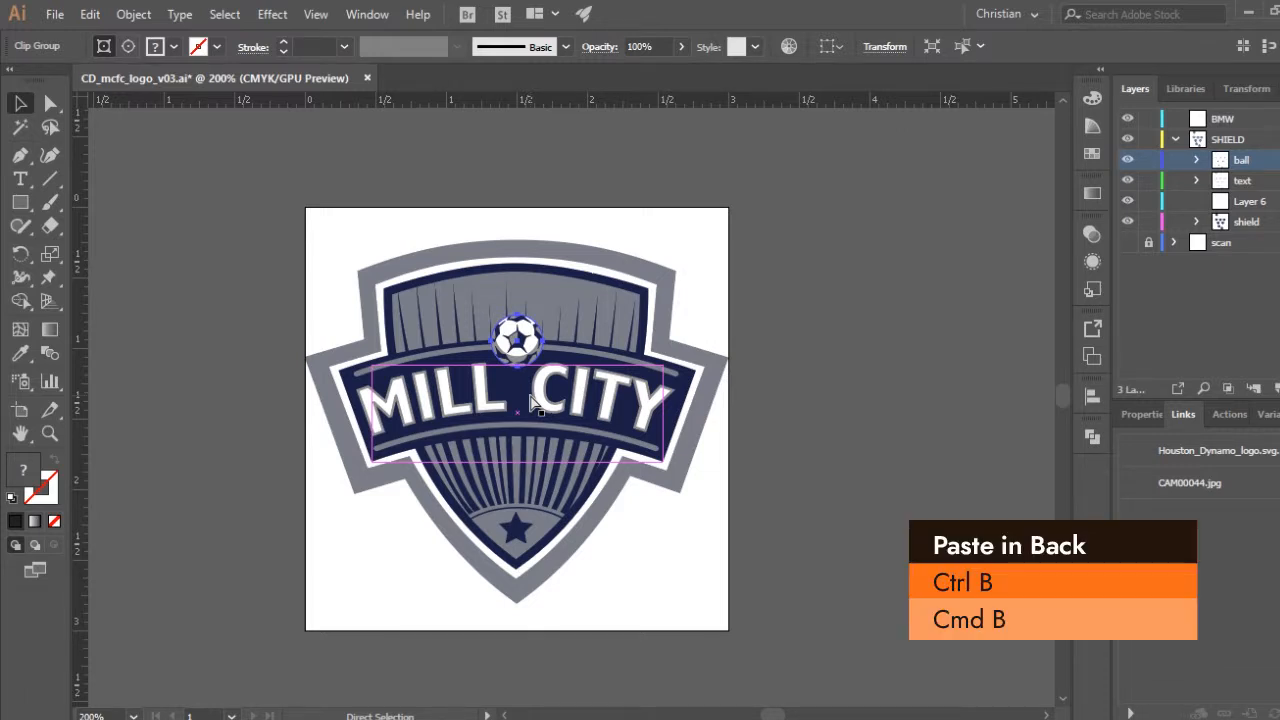
{"action": "key", "text": "ctrl+x"}
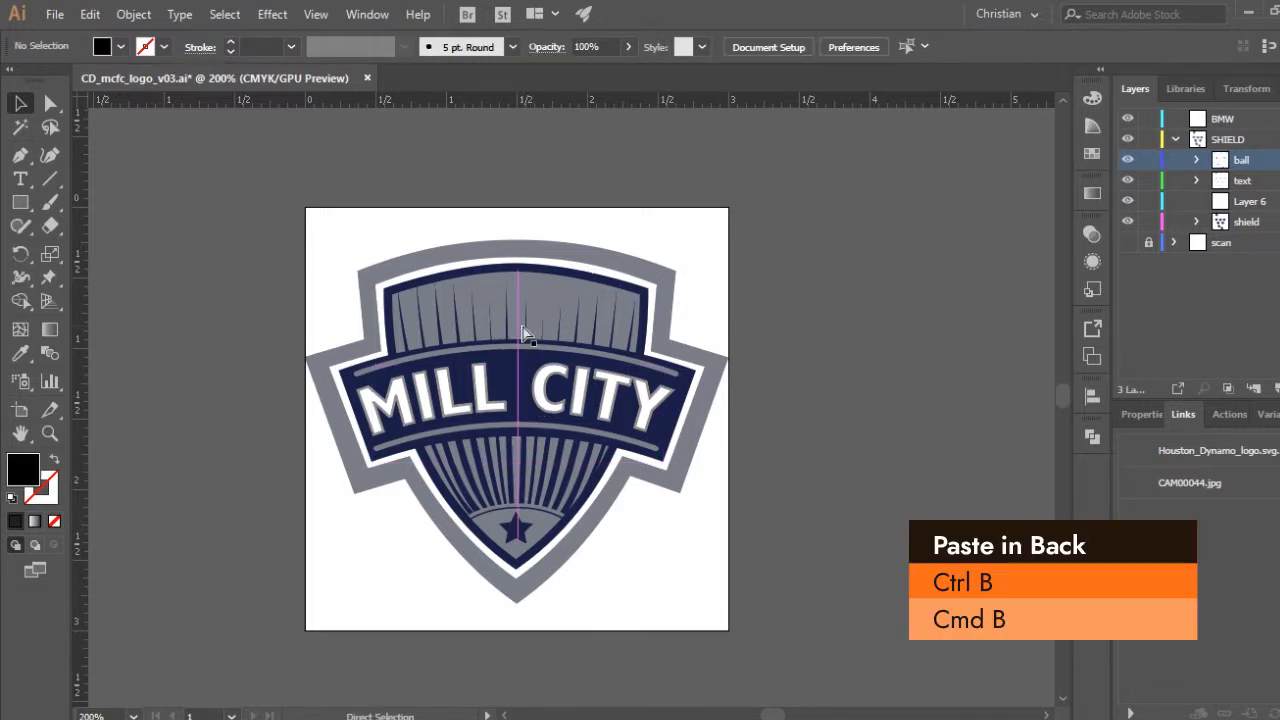
{"action": "key", "text": "ctrl+b"}
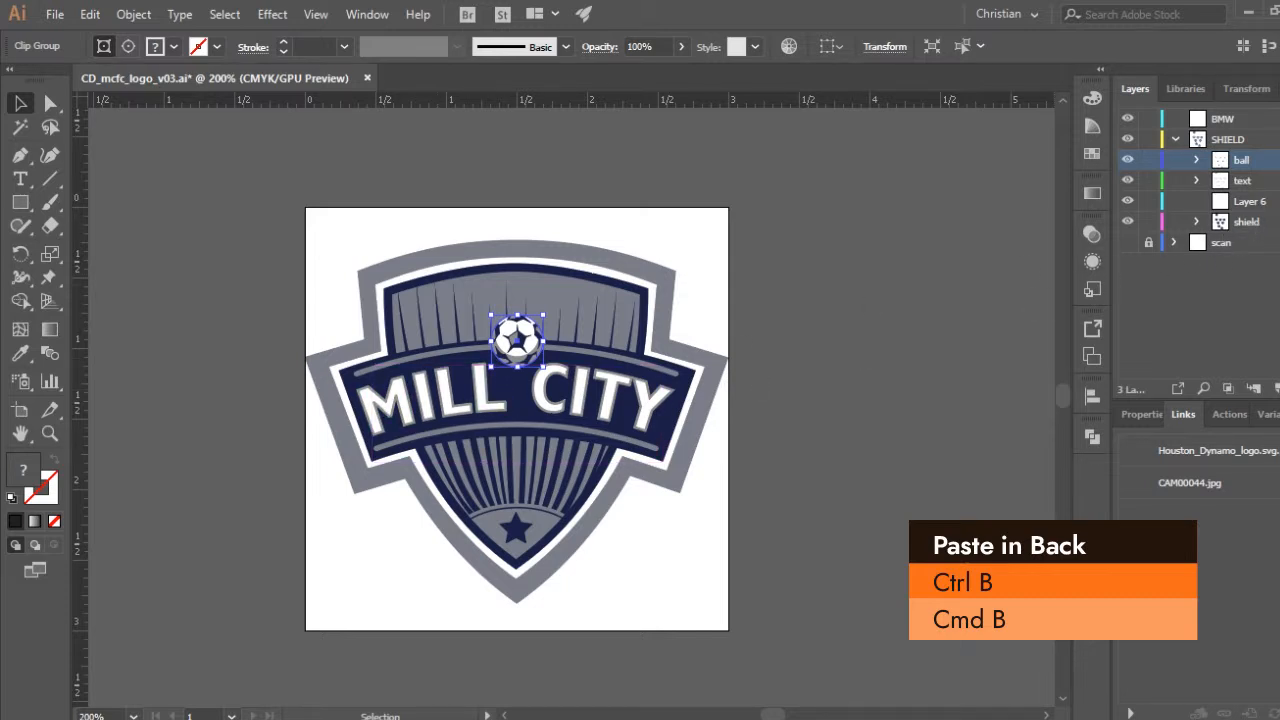
- Cut the soccer ball, paste it in back on Layer 6, and deselect it
{"action": "key", "text": "ctrl+x"}
{"action": "left_click", "coordinate": [1250, 224]}
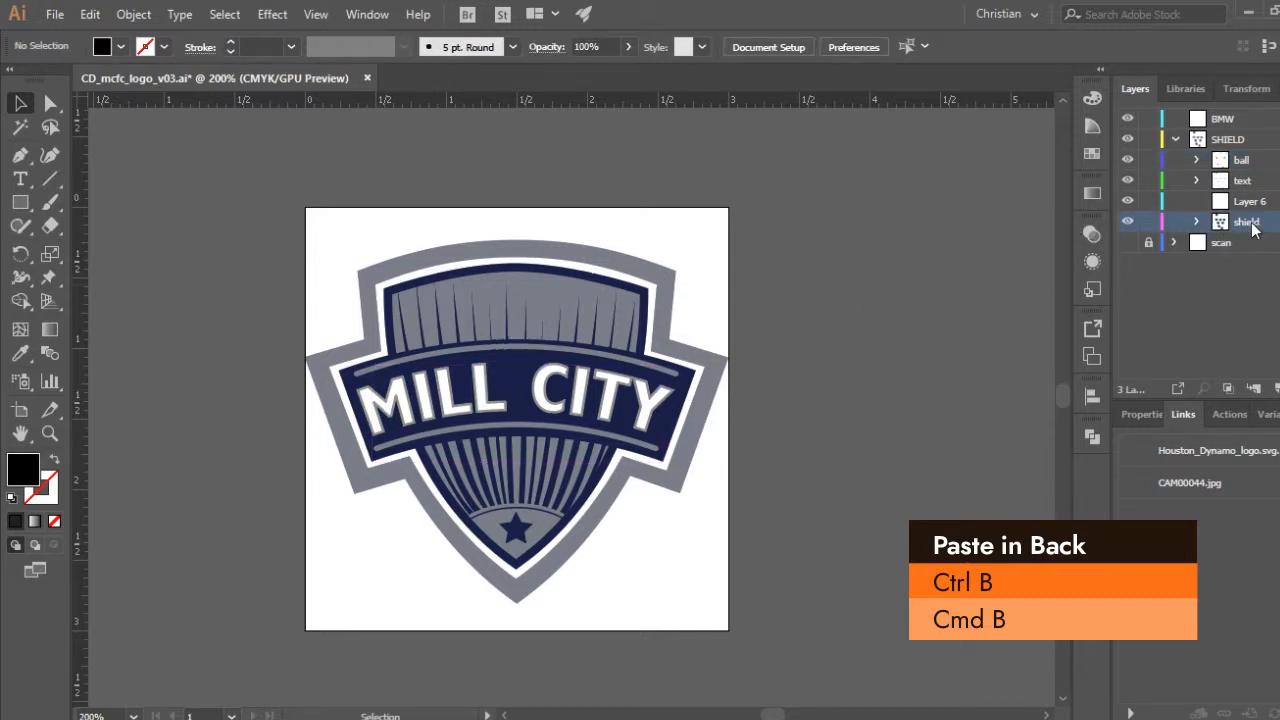
{"action": "left_click", "coordinate": [1245, 206]}
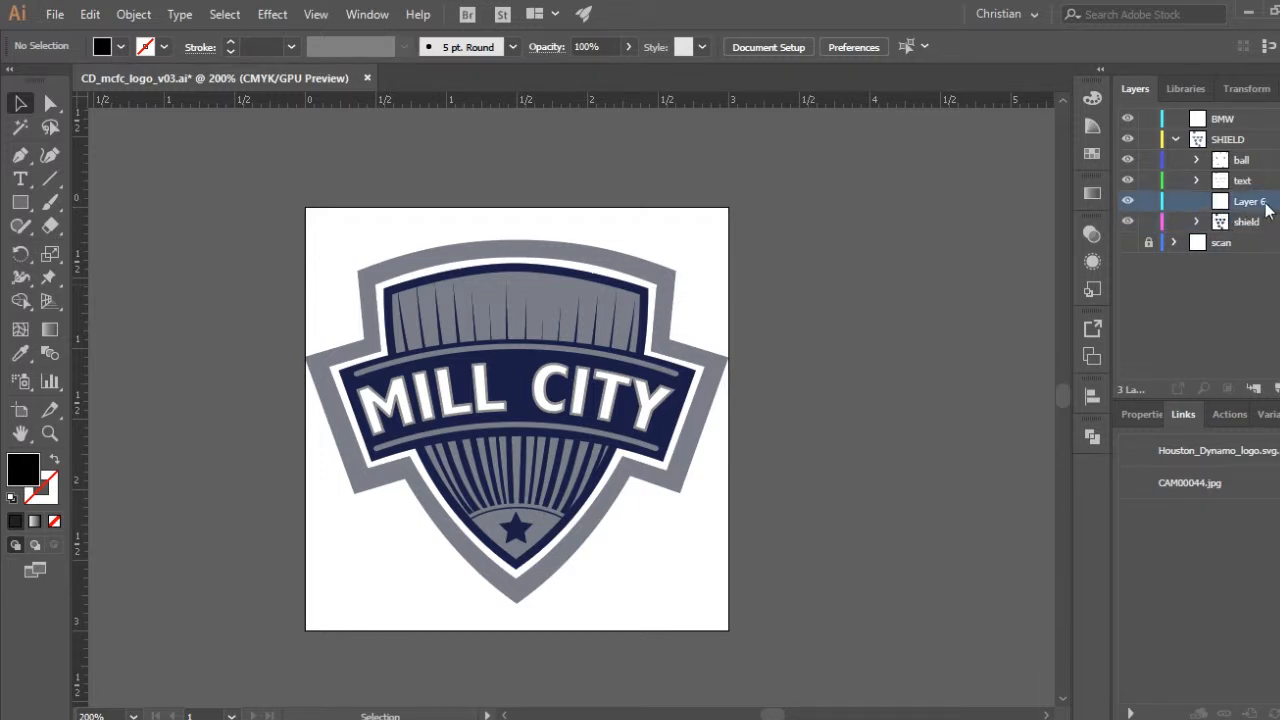
{"action": "key", "text": "ctrl+b"}
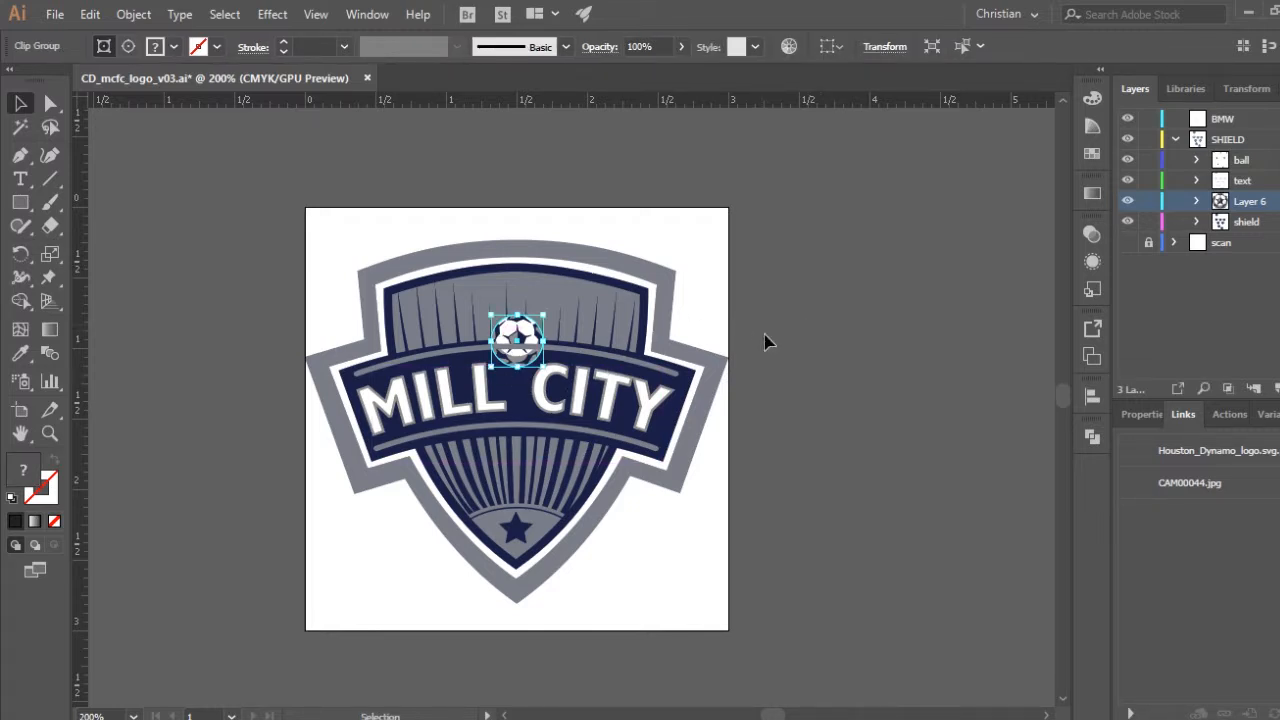
{"action": "key", "text": "ctrl+shift+a"}
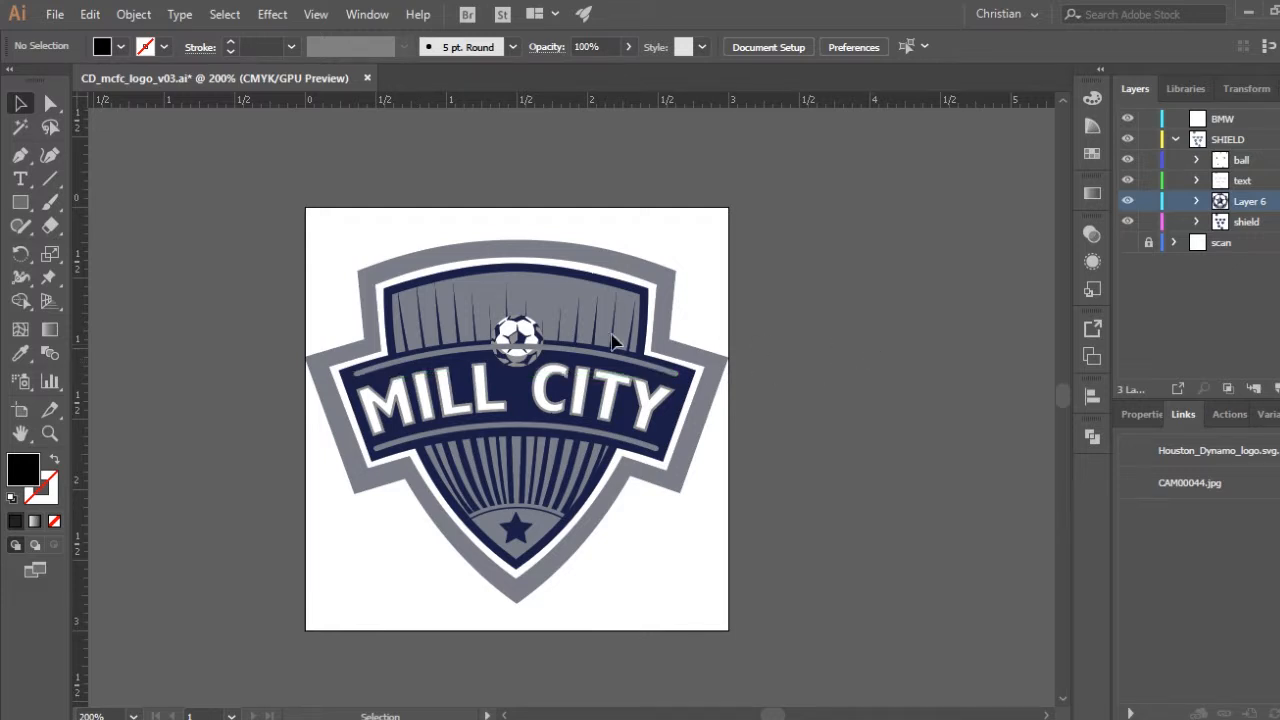
- Cut the soccer ball, paste it in front on the ball layer, and clear the selection
{"action": "left_click", "coordinate": [516, 342]}
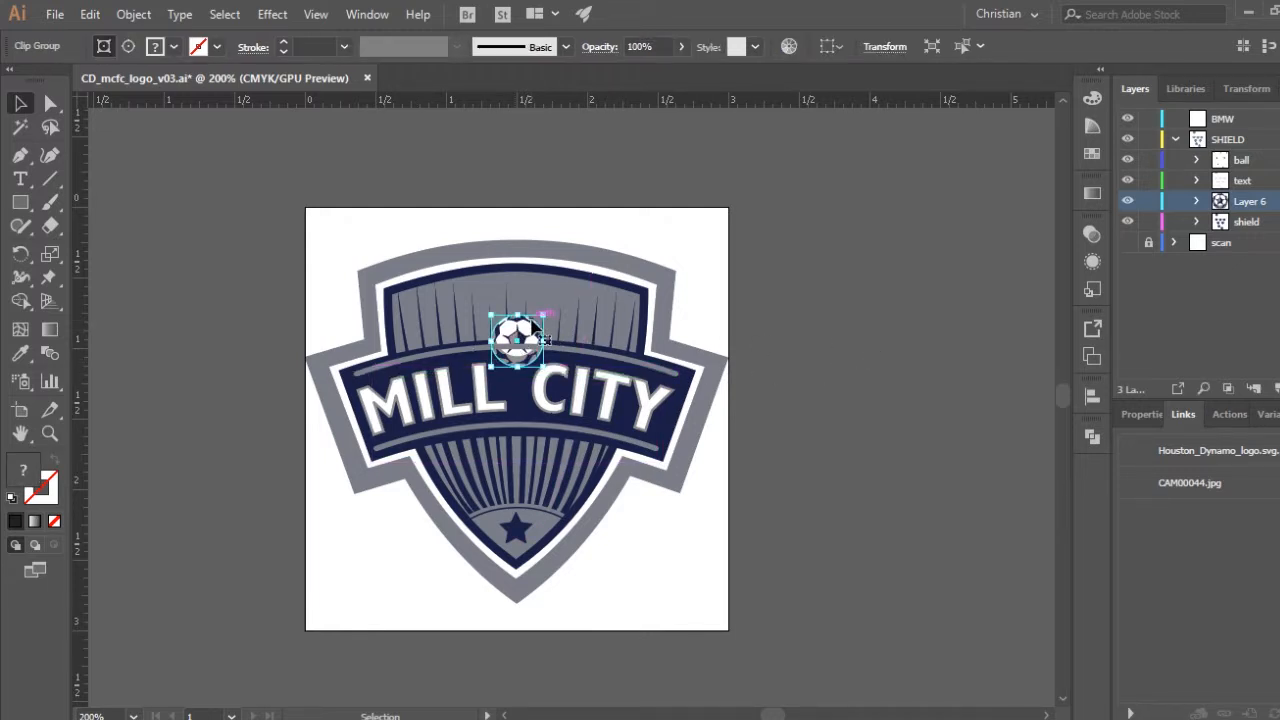
{"action": "key", "text": "ctrl+x"}
{"action": "left_click", "coordinate": [1246, 162]}
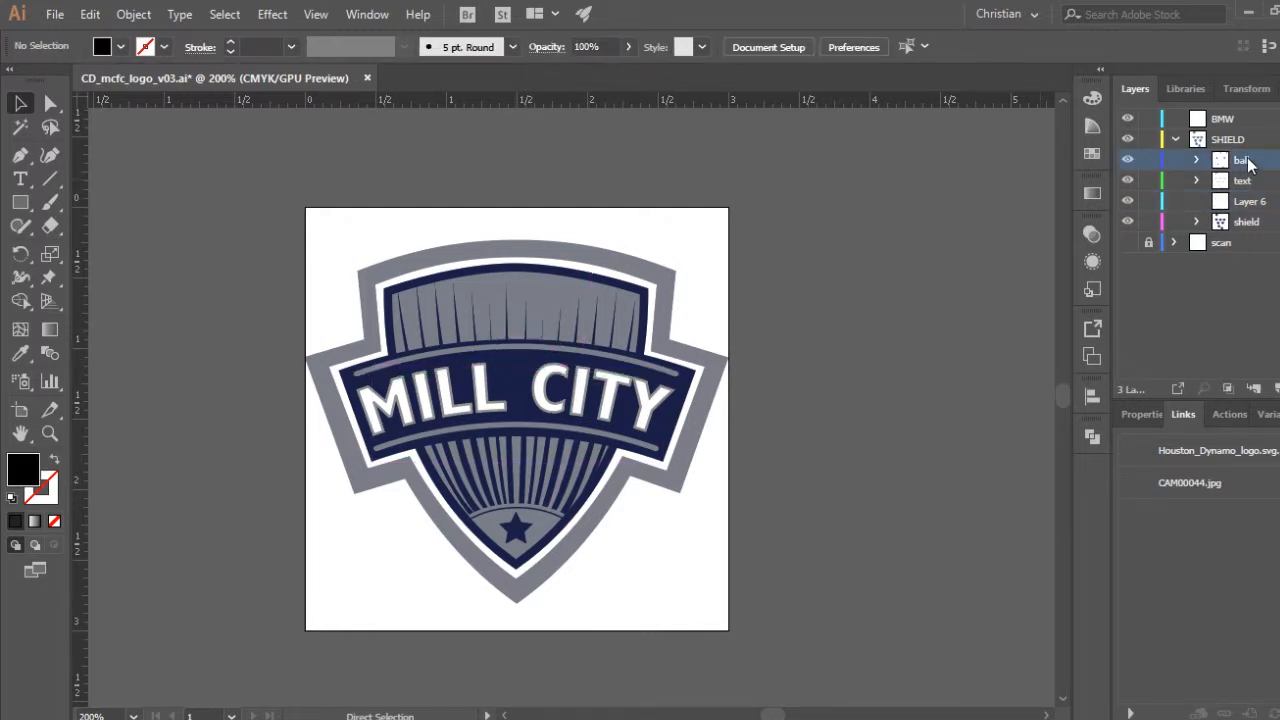
{"action": "key", "text": "ctrl+f"}
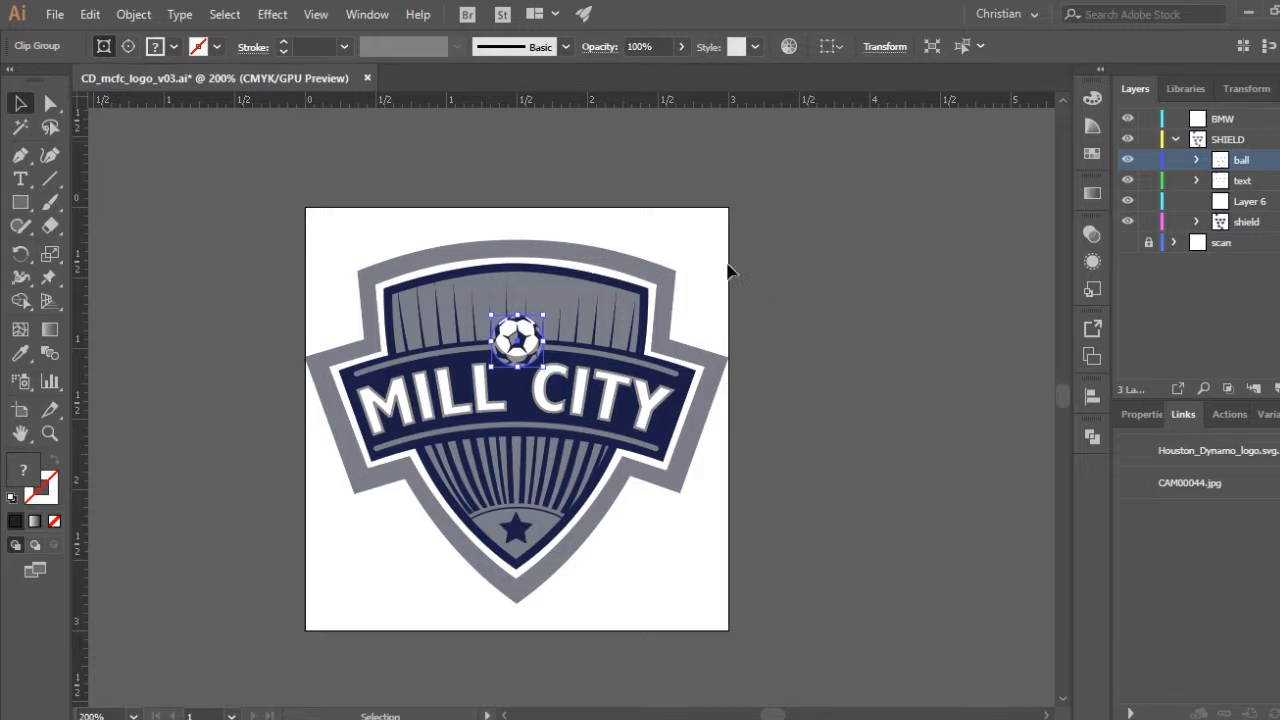
{"action": "key", "text": "ctrl+shift+a"}
- Expand the ball layer, try moving the soccer ball off the artboard, and undo the move
{"action": "left_click", "coordinate": [530, 343]}
{"action": "left_click", "coordinate": [1196, 160]}
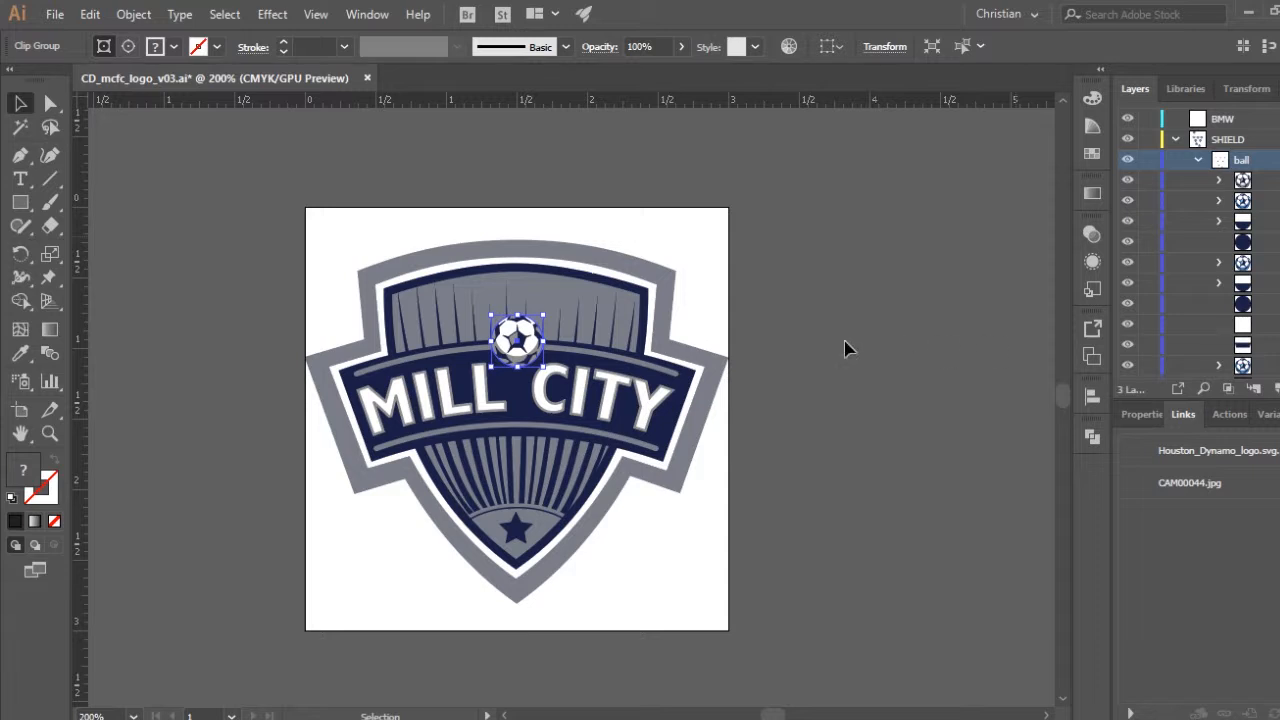
{"action": "left_click_drag", "start_coordinate": [517, 340], "coordinate": [757, 283]}
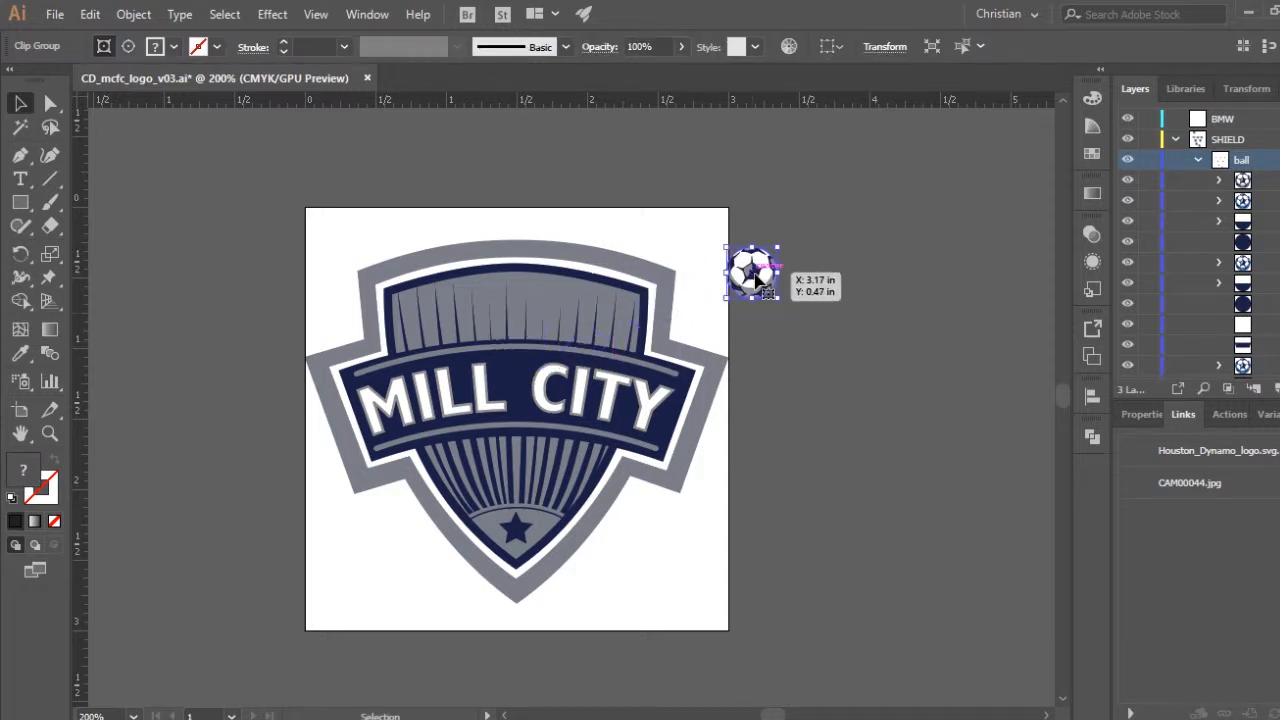
{"action": "key", "text": "ctrl+z"}
- Group the soccer ball, the accent line above the MILL CITY text, and the grey shield shapes
{"action": "left_click", "coordinate": [463, 320]}
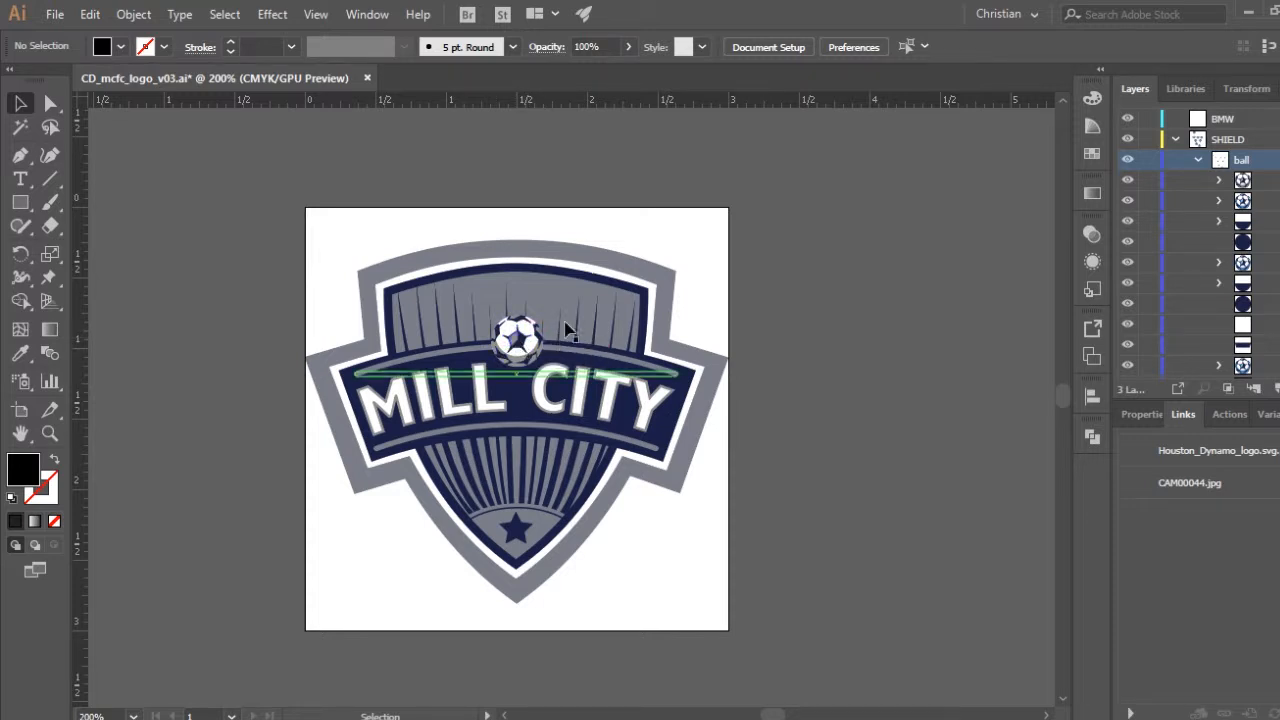
{"action": "left_click", "coordinate": [515, 338]}
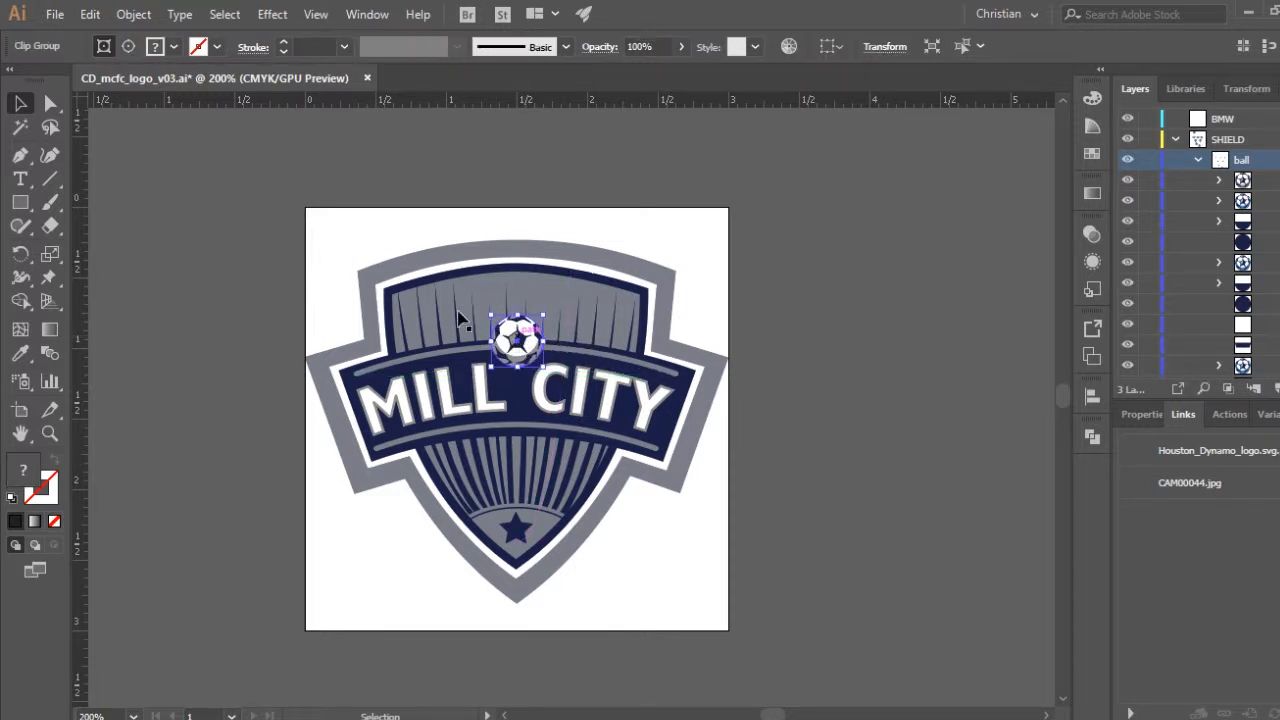
{"action": "left_click", "coordinate": [368, 376], "text": "shift"}
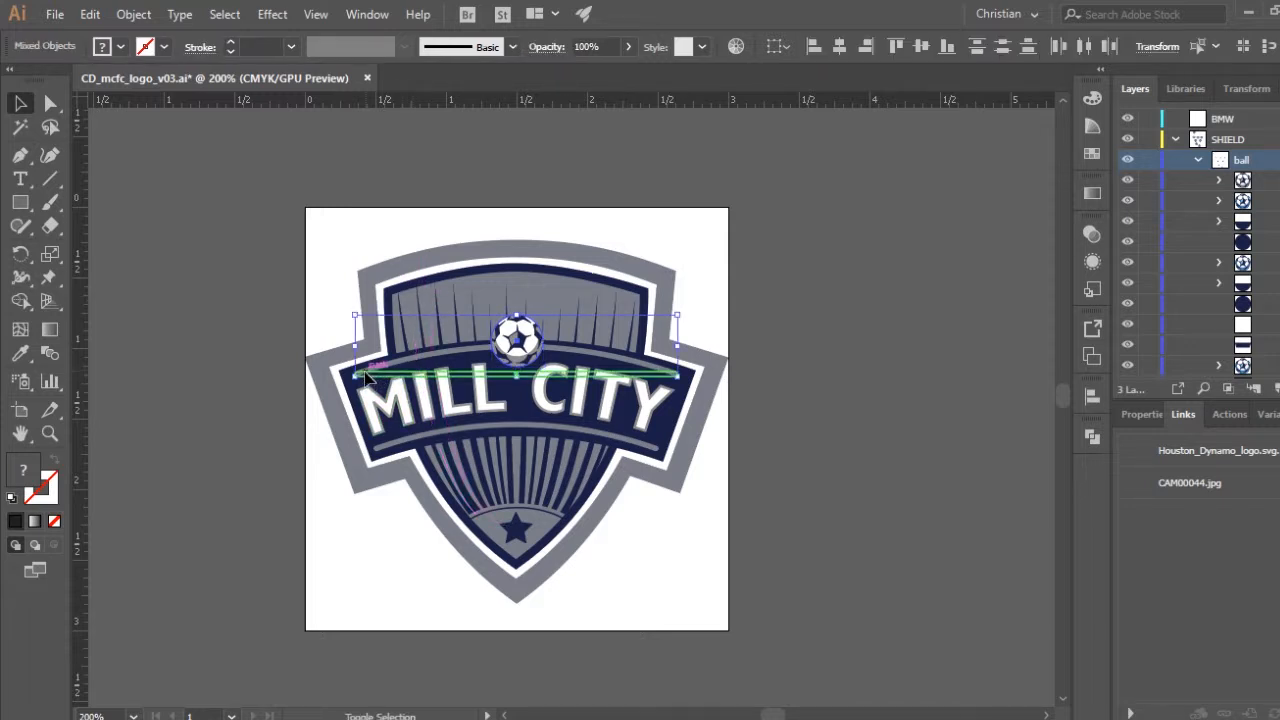
{"action": "left_click", "coordinate": [368, 284], "text": "shift"}
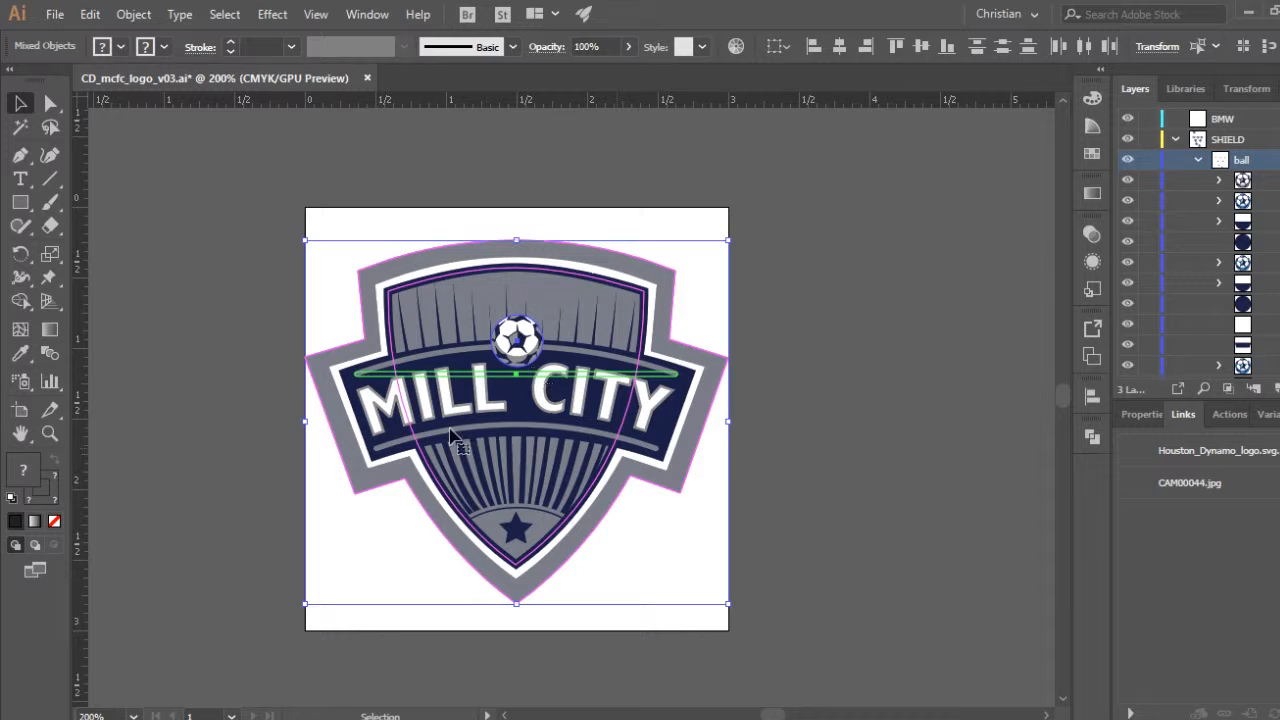
{"action": "key", "text": "a"}
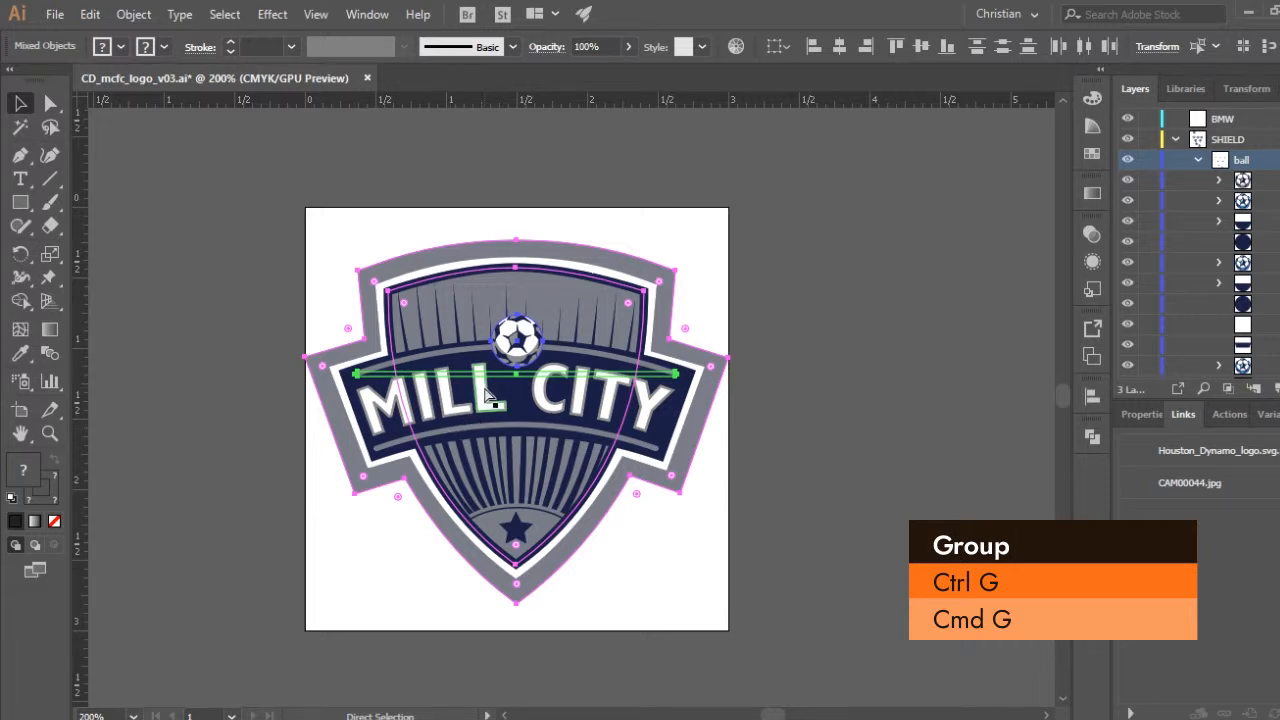
{"action": "key", "text": "ctrl+g"}
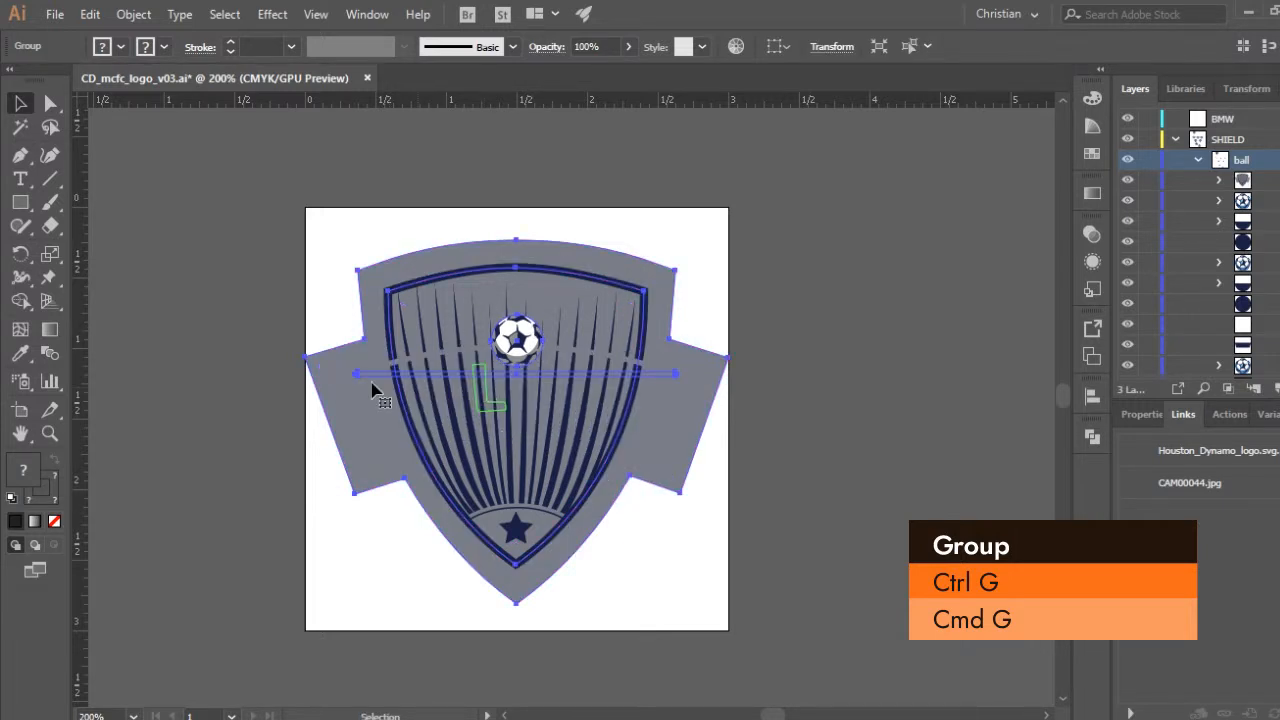
- Send the grouped shield artwork to the back of its layer and bring it to the front again
{"action": "key", "text": "v"}
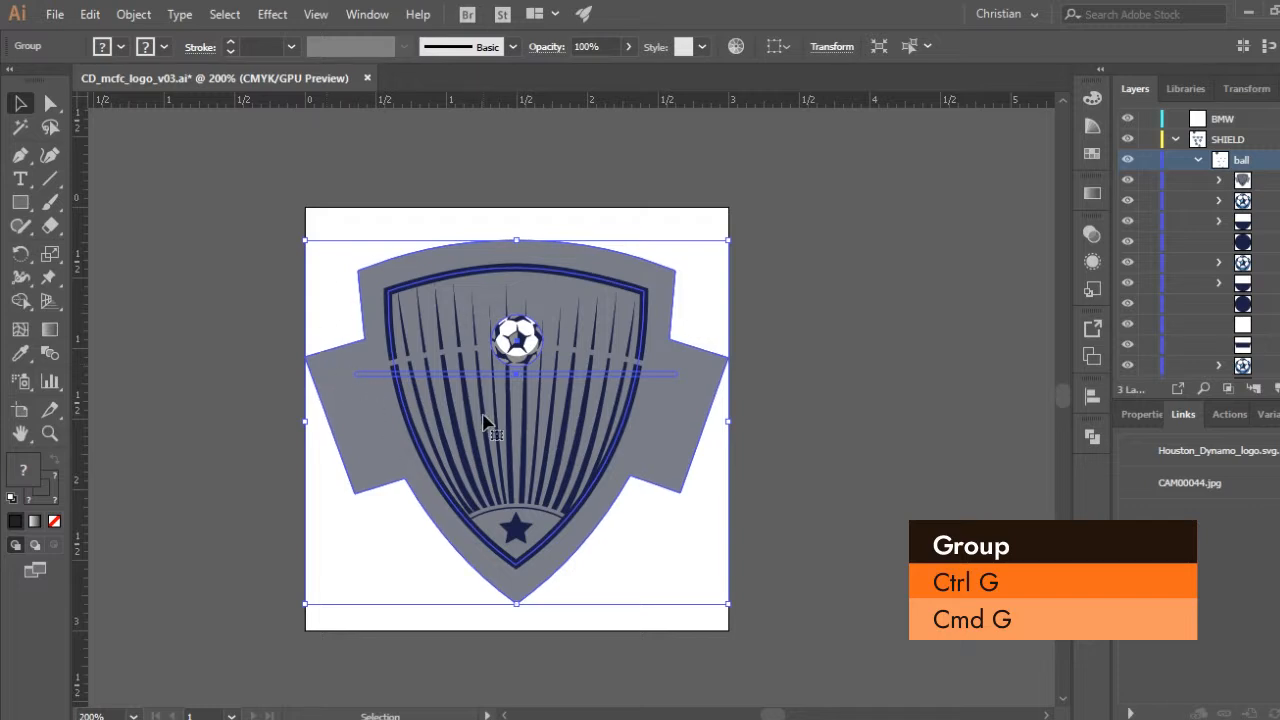
{"action": "key", "text": "ctrl+shift+["}
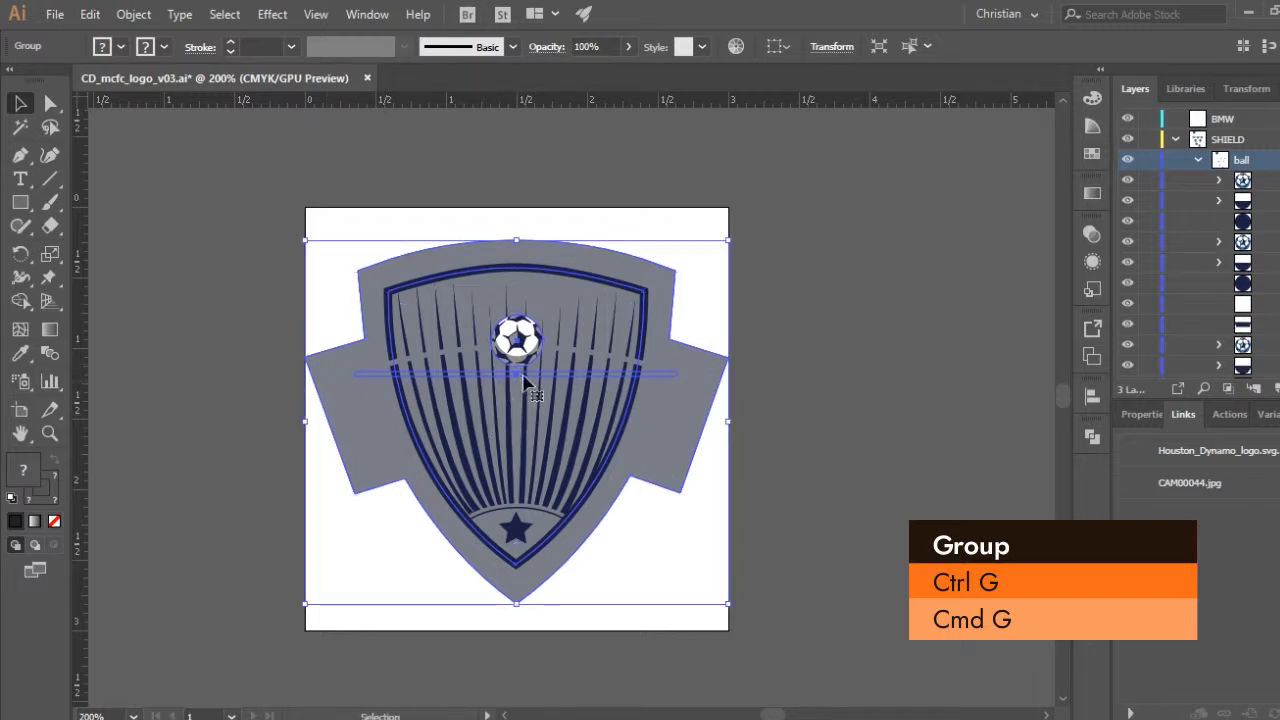
{"action": "key", "text": "ctrl+shift+]"}
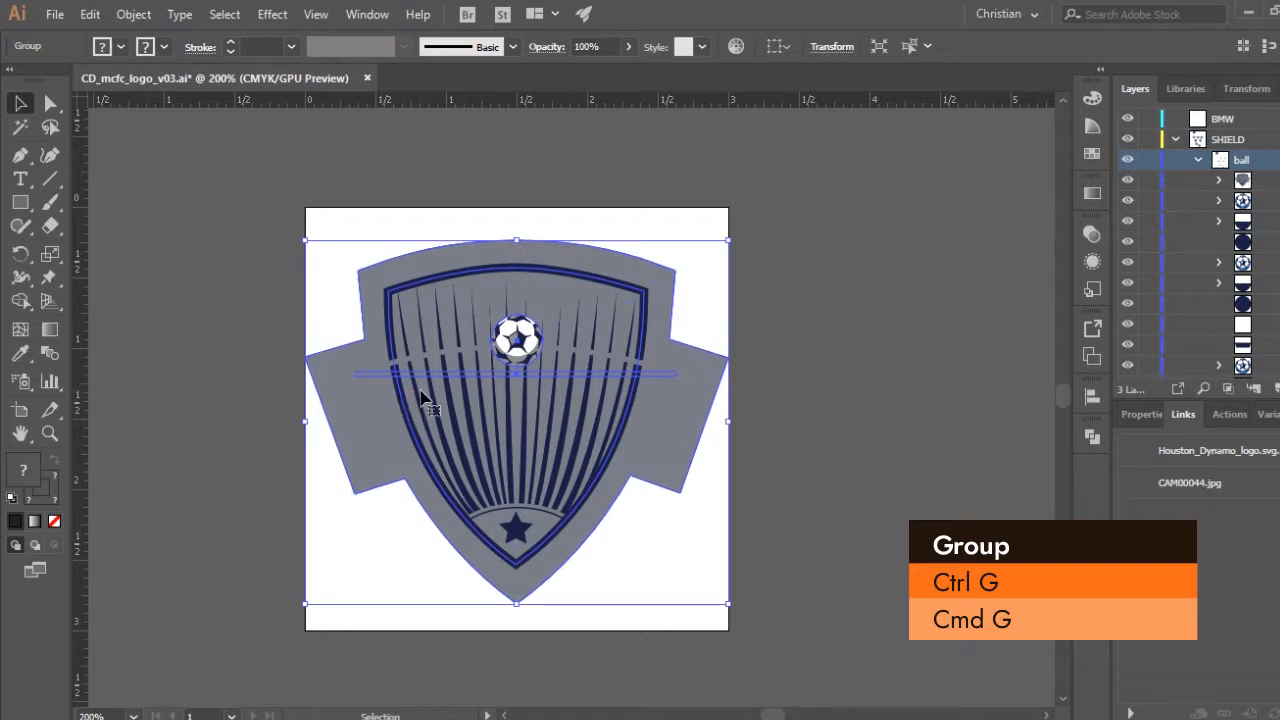
- Move the grouped shield artwork well off the artboard, and bring it back so it partly overlaps the MILL CITY banner
{"action": "left_click_drag", "start_coordinate": [422, 398], "coordinate": [815, 378]}
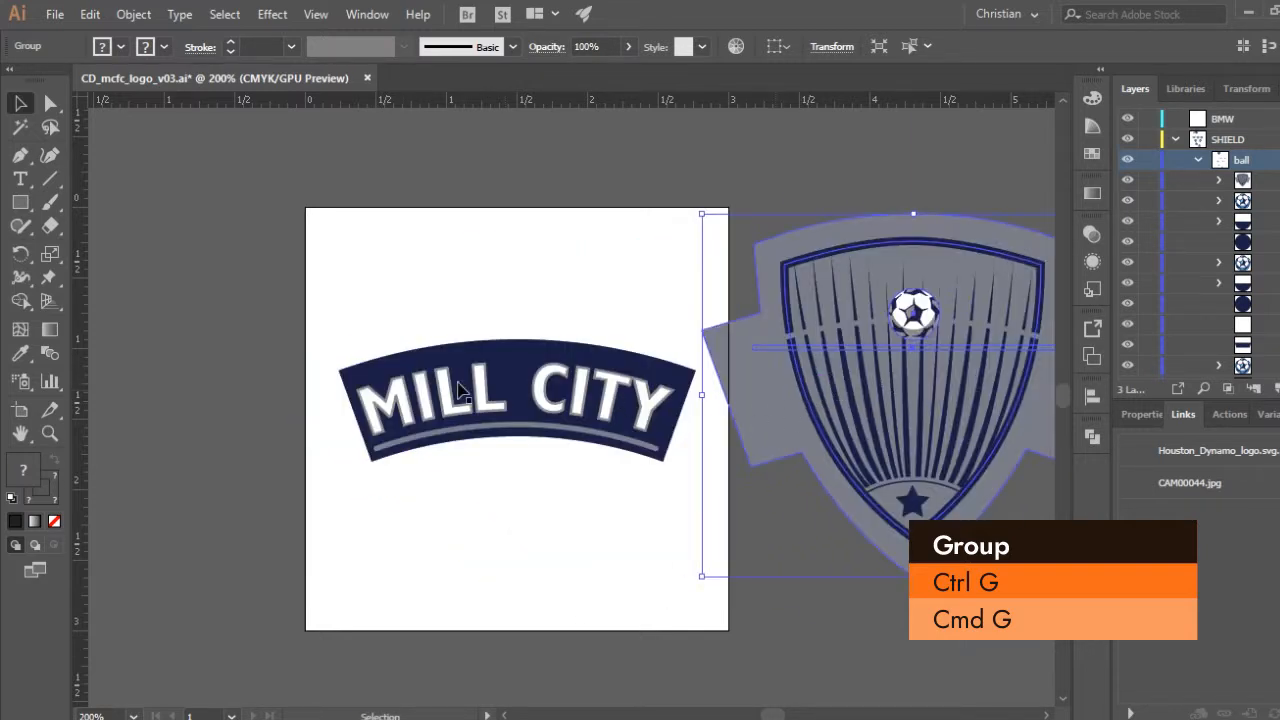
{"action": "scroll", "coordinate": [466, 469], "scroll_direction": "right", "scroll_amount": 5}
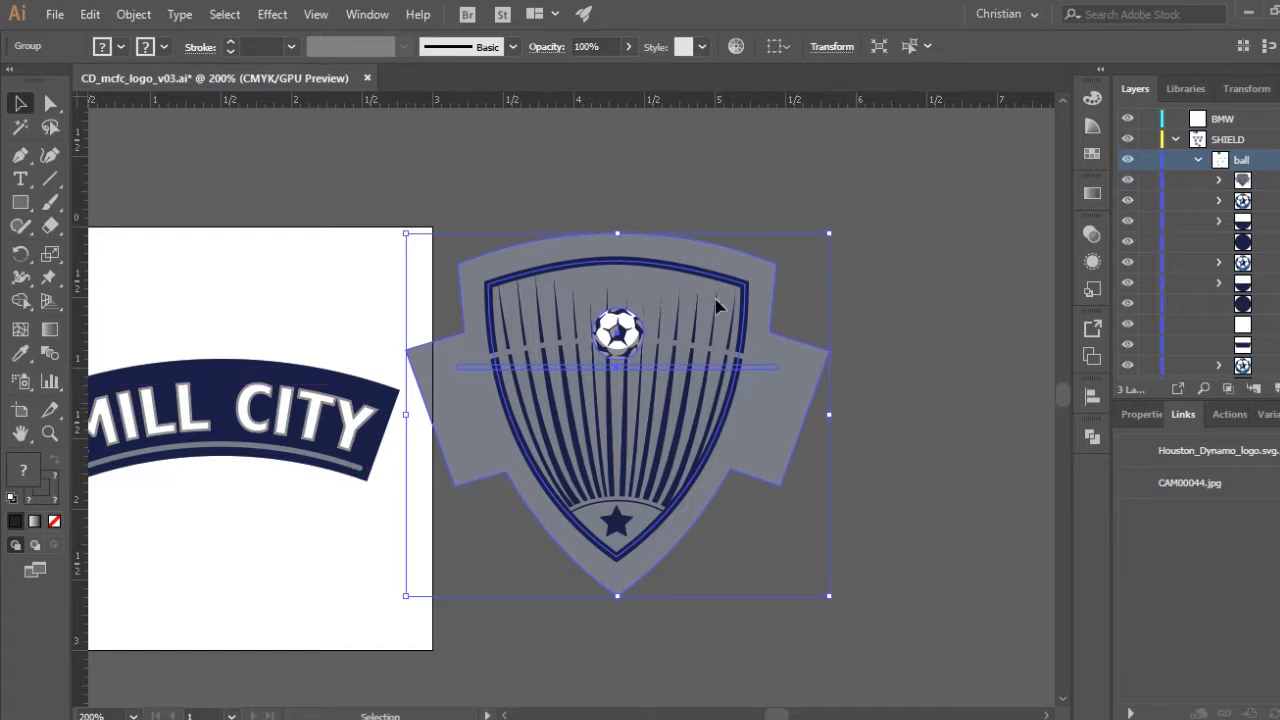
{"action": "key", "text": "ctrl+shift+a"}
{"action": "left_click_drag", "start_coordinate": [502, 440], "coordinate": [722, 435]}
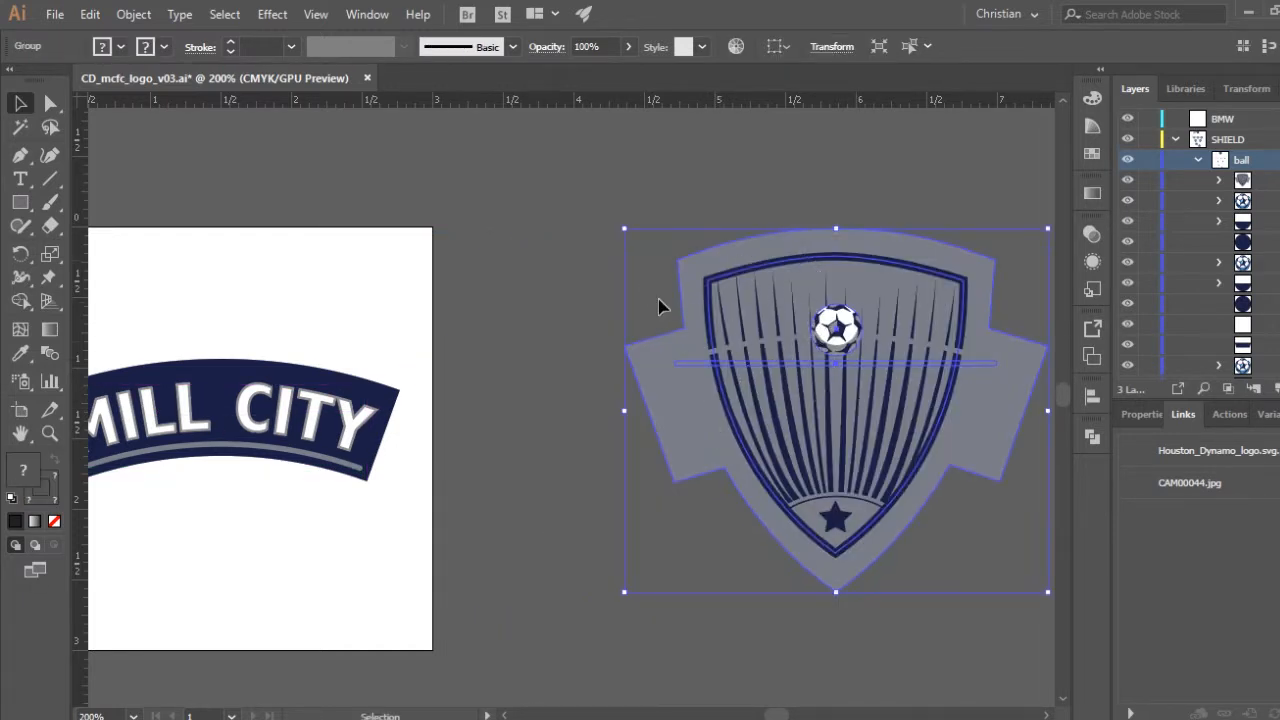
{"action": "left_click_drag", "start_coordinate": [840, 340], "coordinate": [334, 316]}
{"action": "key", "text": "space"}
{"action": "left_click_drag", "start_coordinate": [693, 416], "coordinate": [939, 416]}
- Collapse the ball layer, place it below the shield layer, and shift the group toward the artboard's upper left
{"action": "left_click", "coordinate": [1197, 162]}
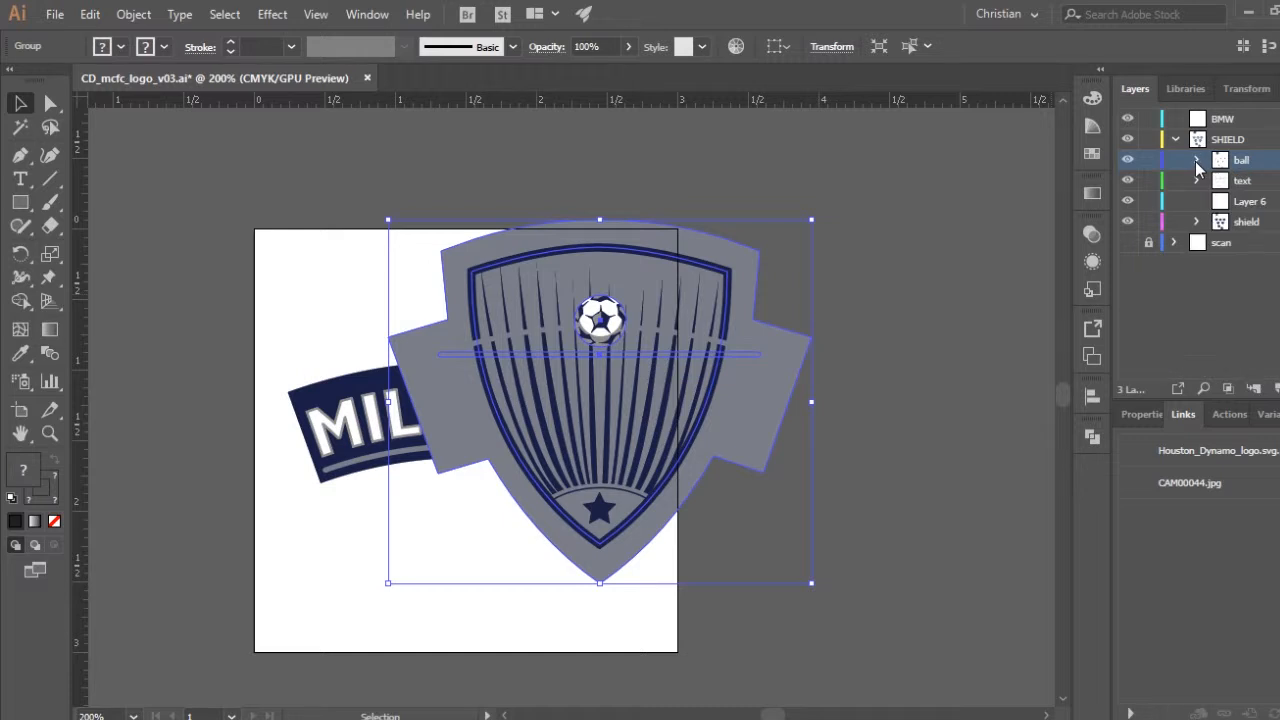
{"action": "left_click_drag", "start_coordinate": [1272, 162], "coordinate": [1240, 222]}
{"action": "left_click_drag", "start_coordinate": [679, 293], "coordinate": [494, 251]}
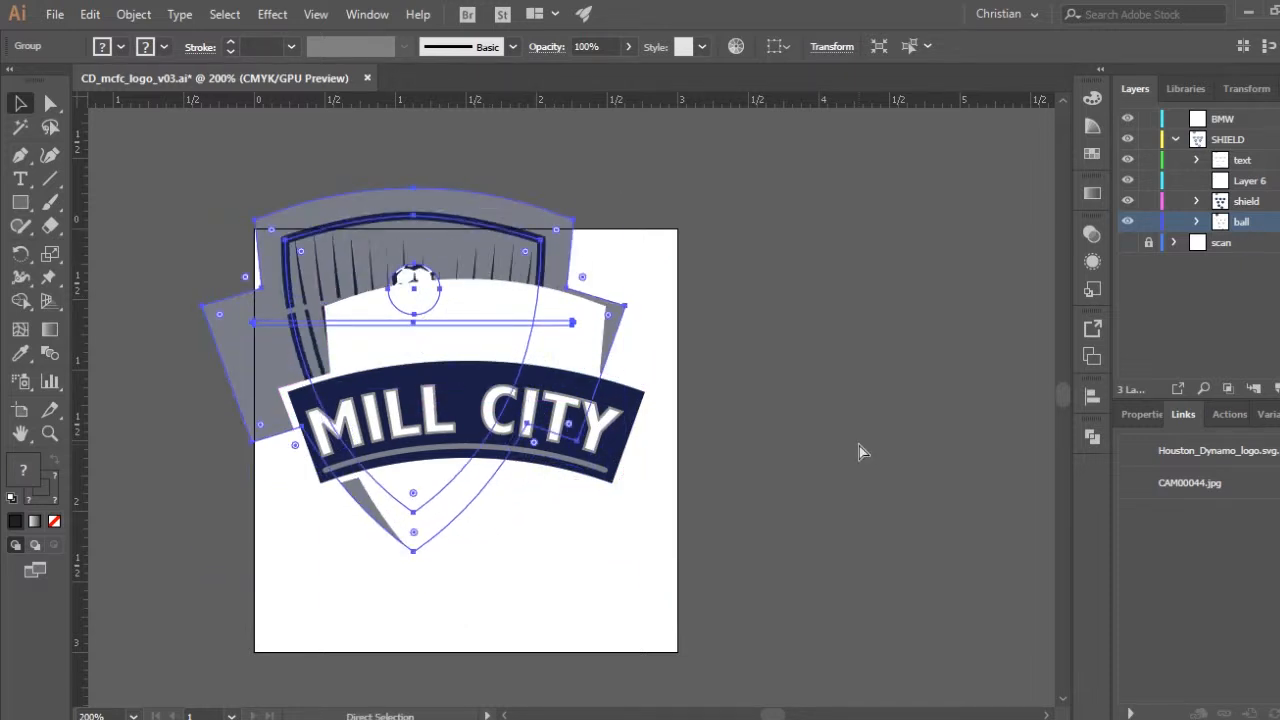
- Undo the layer reordering and all moves of the grouped shield artwork
{"action": "key", "text": "ctrl+z"}
{"action": "key", "text": "ctrl+z"}
{"action": "key", "text": "ctrl+z"}
{"action": "key", "text": "ctrl+z"}
{"action": "key", "text": "ctrl+z"}
{"action": "key", "text": "ctrl+z"}
{"action": "key", "text": "ctrl+z"}
{"action": "key", "text": "ctrl+z"}
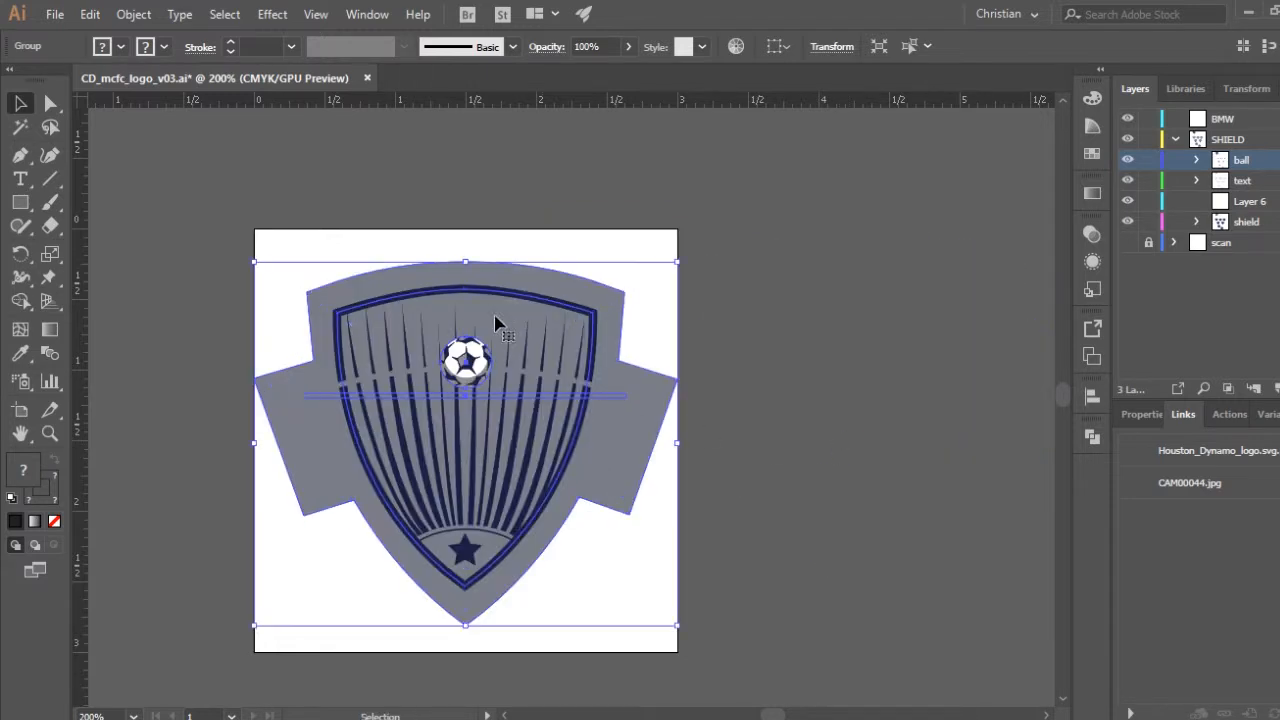
- Reselect the grouped shield artwork, ungroup it, and clear the selection
{"action": "key", "text": "ctrl+shift+a"}
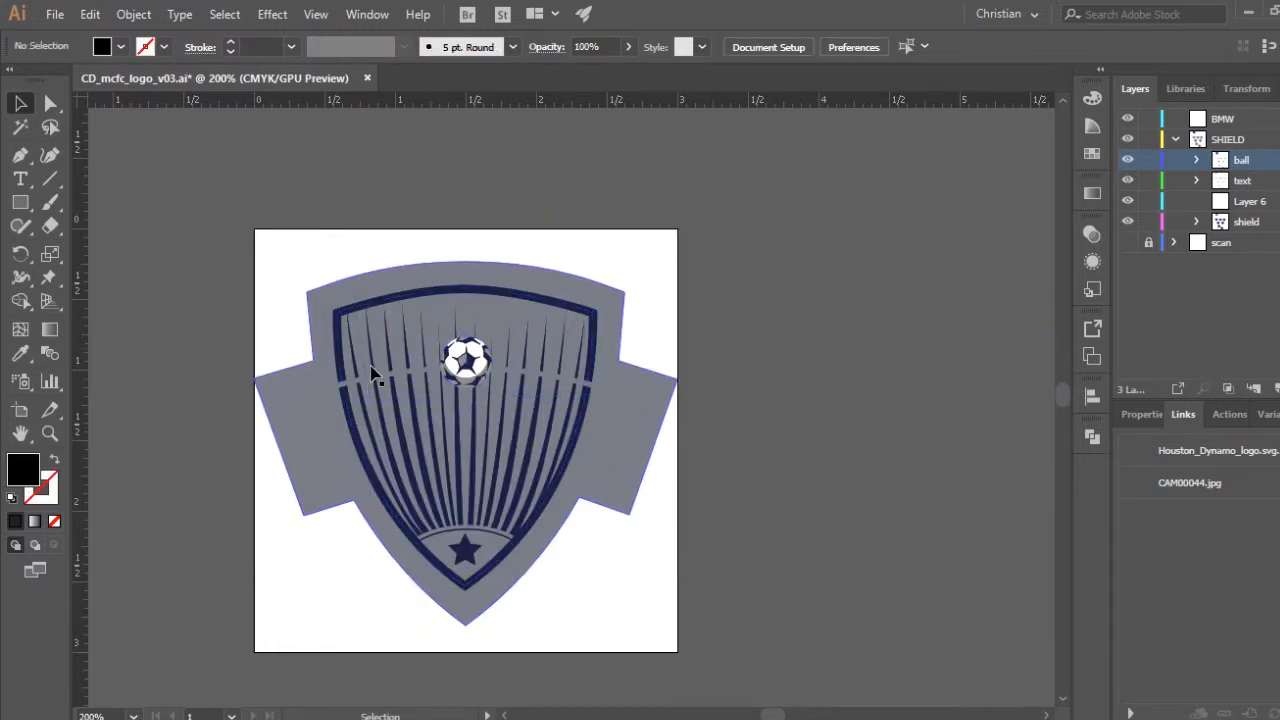
{"action": "left_click", "coordinate": [388, 377]}
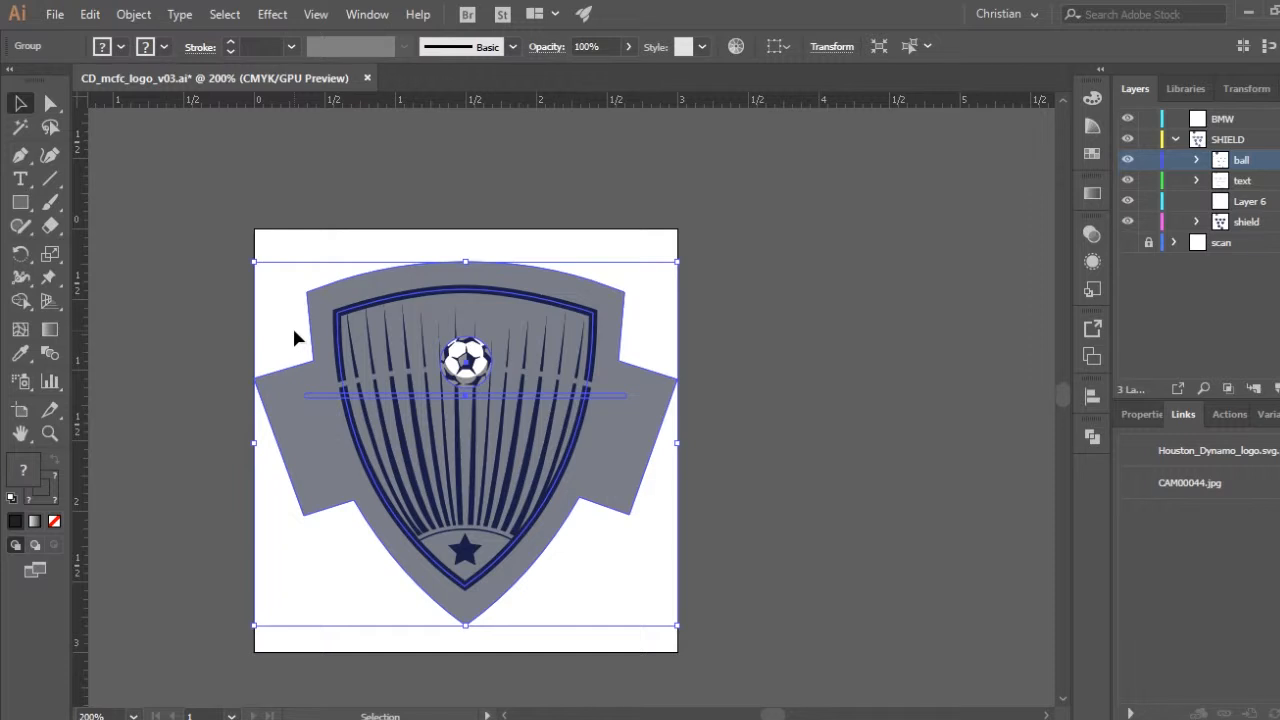
{"action": "key", "text": "ctrl"}
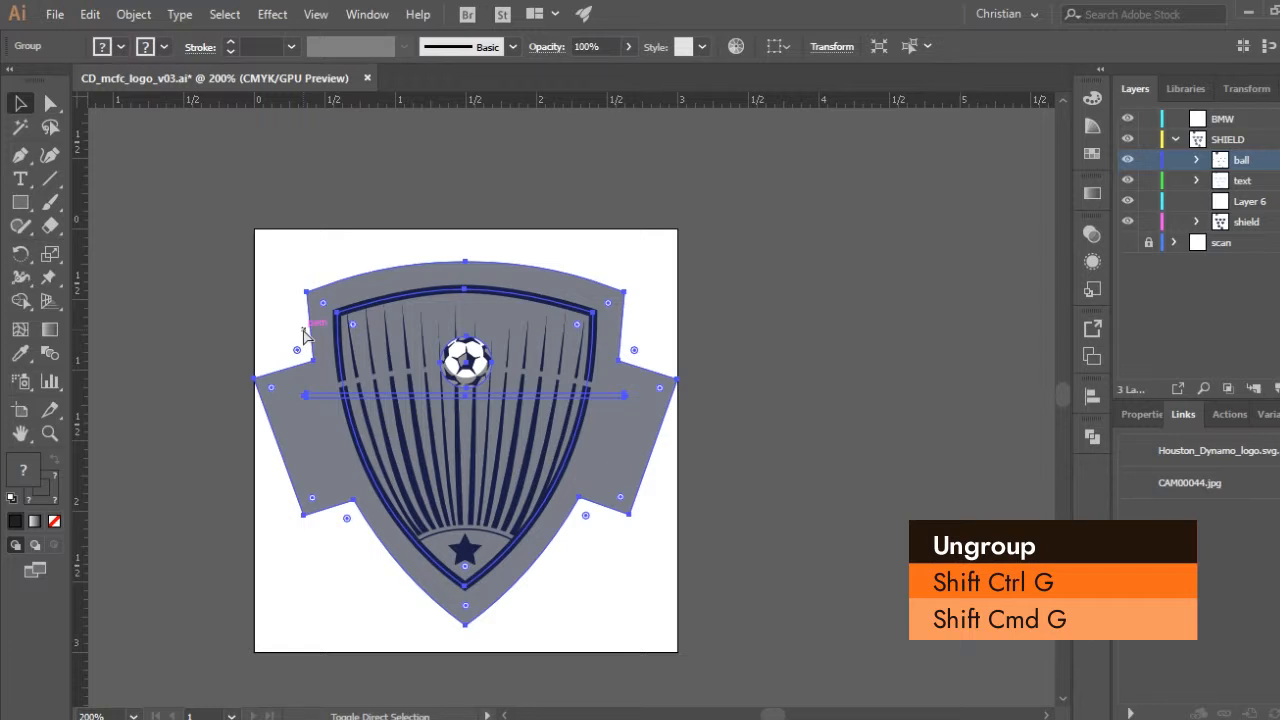
{"action": "key", "text": "shift+ctrl+g"}
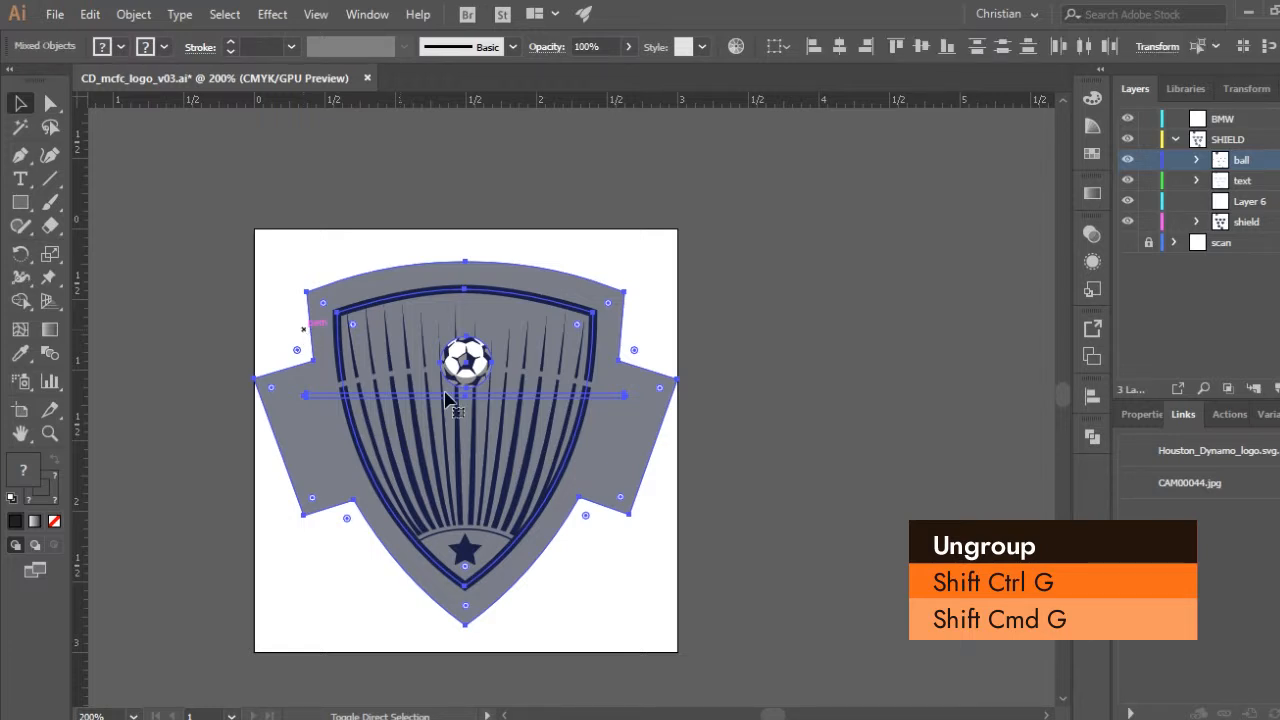
{"action": "key", "text": "ctrl+shift+a"}
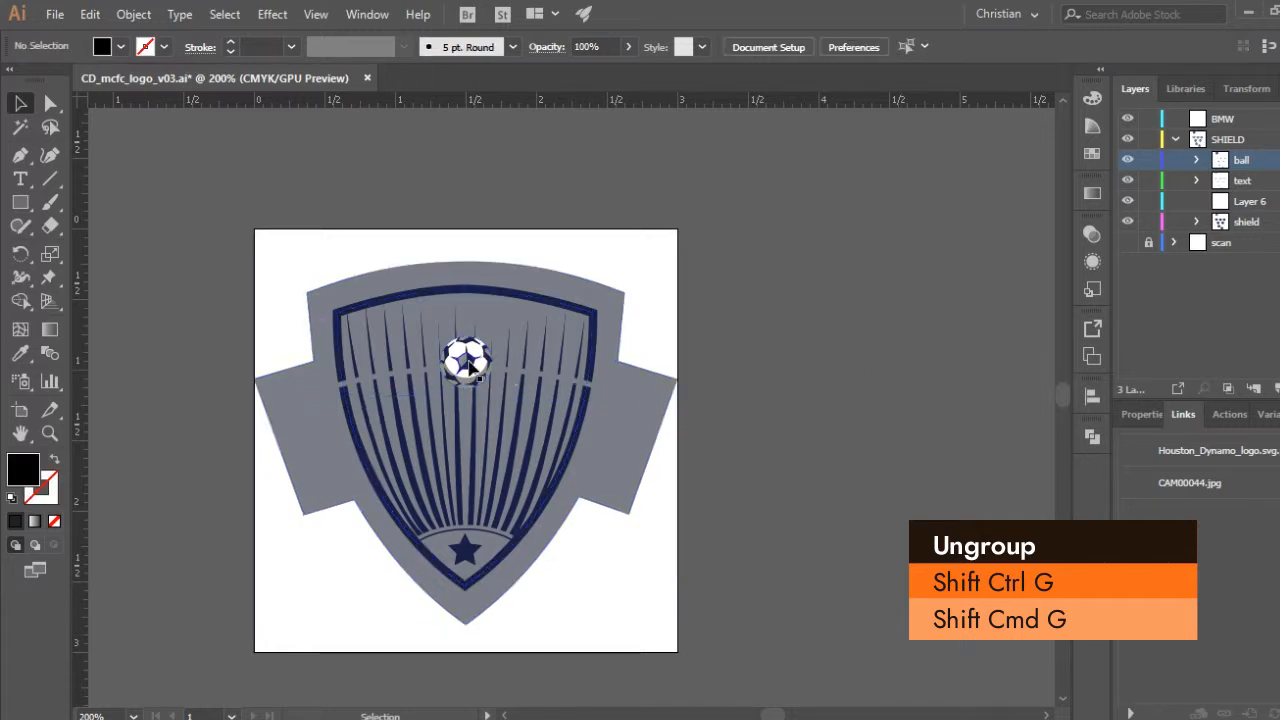
- Pick the ungrouped pieces individually, and move the striped inner shield partly off the artboard's right edge
{"action": "left_click", "coordinate": [469, 366]}
{"action": "left_click", "coordinate": [391, 382]}
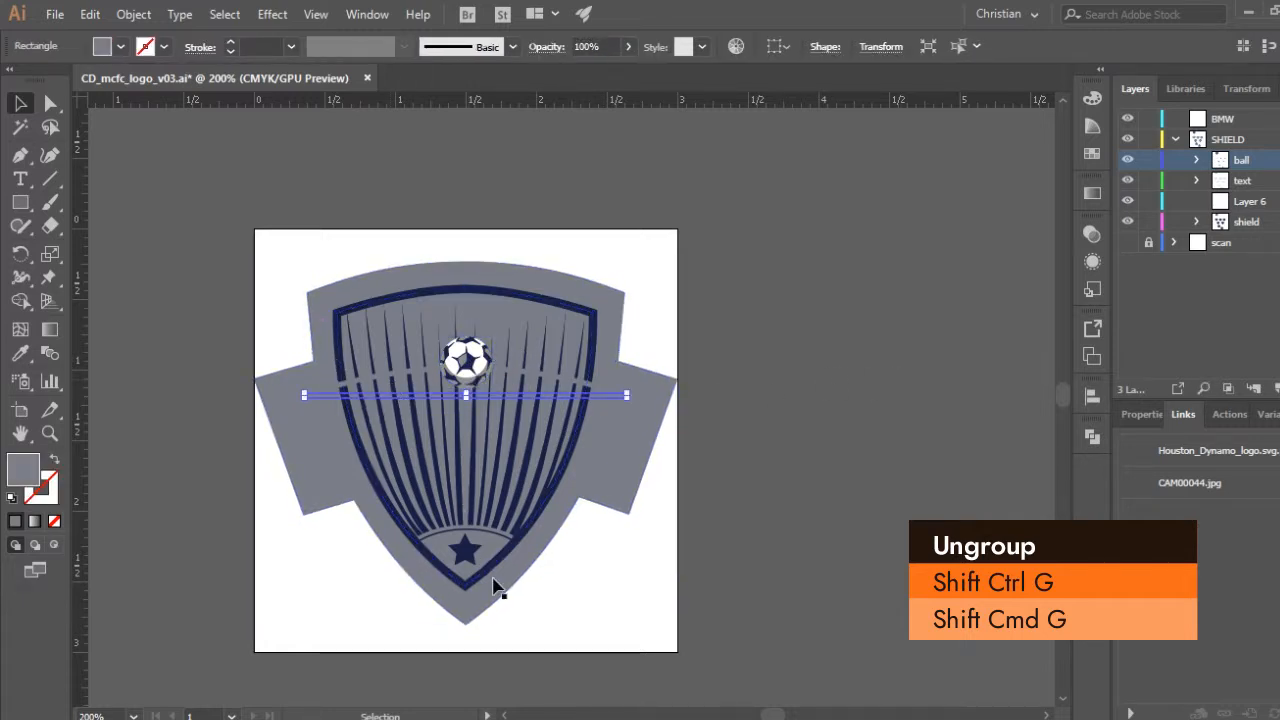
{"action": "left_click", "coordinate": [469, 557]}
{"action": "left_click_drag", "start_coordinate": [469, 557], "coordinate": [681, 573]}
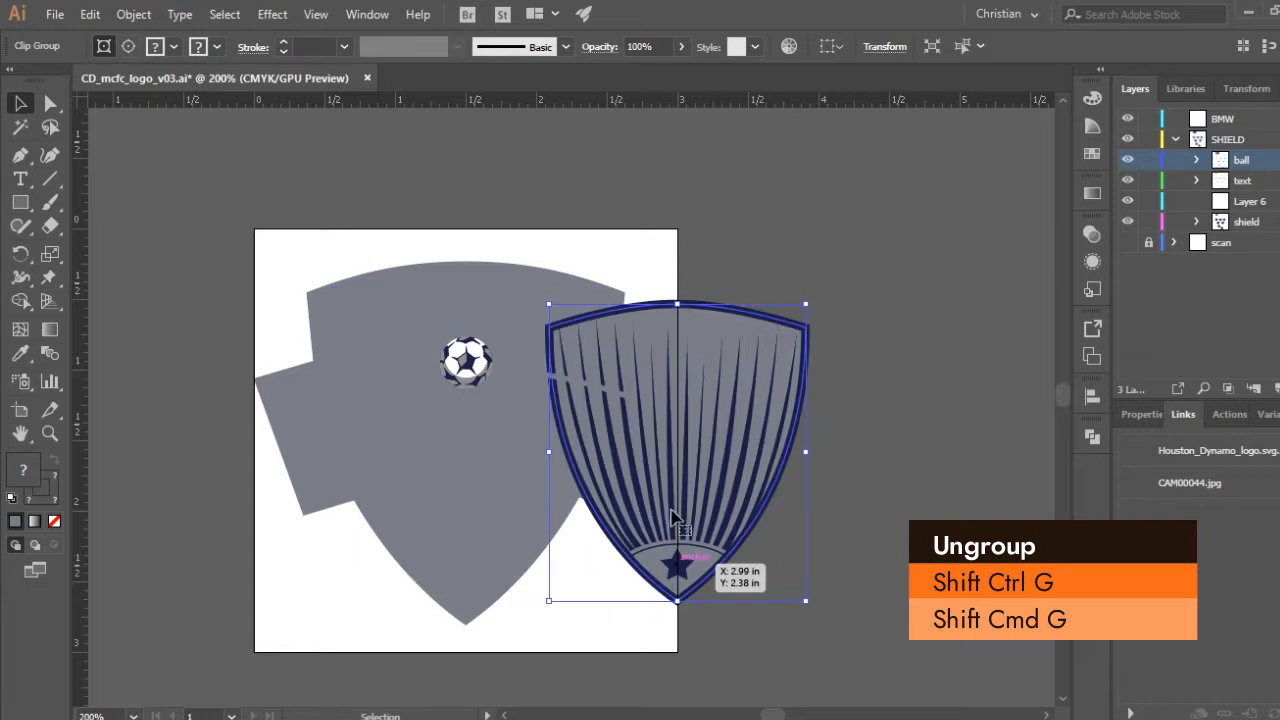
- Undo the striped shield's move, the ungrouping and the earlier grouping, and deselect everything
{"action": "key", "text": "ctrl+z"}
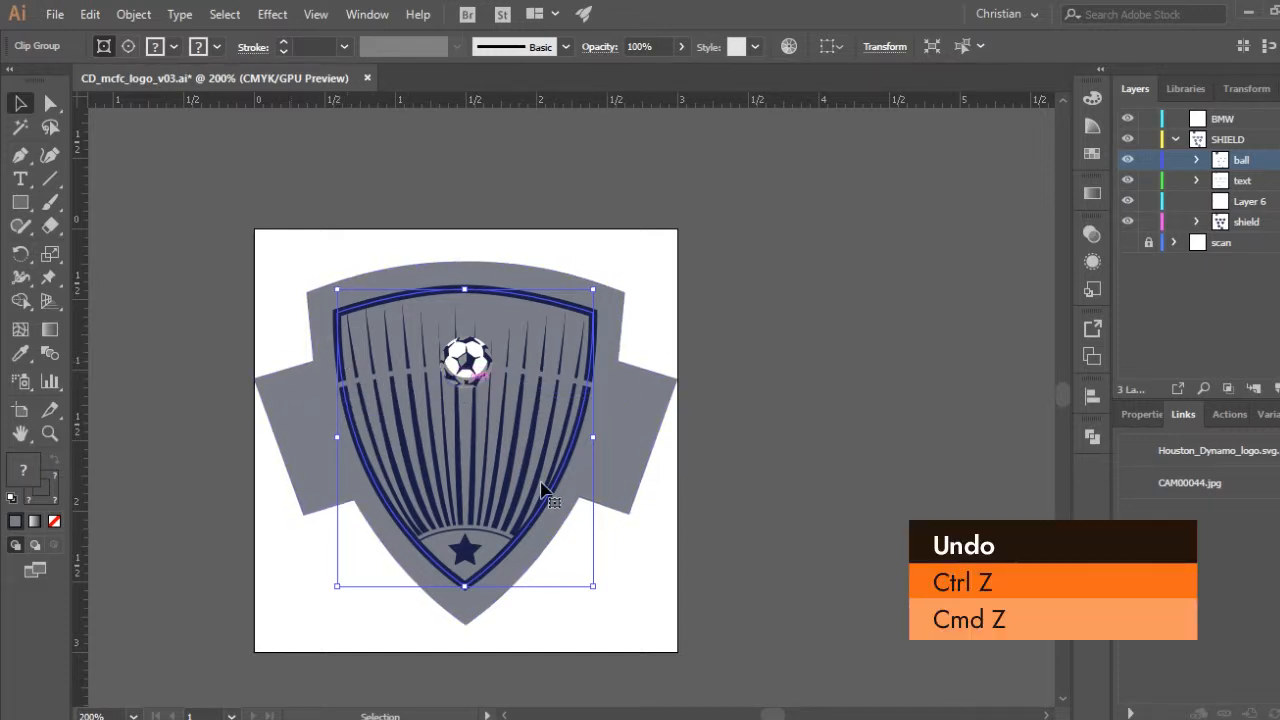
{"action": "key", "text": "ctrl+z"}
{"action": "key", "text": "ctrl+z"}
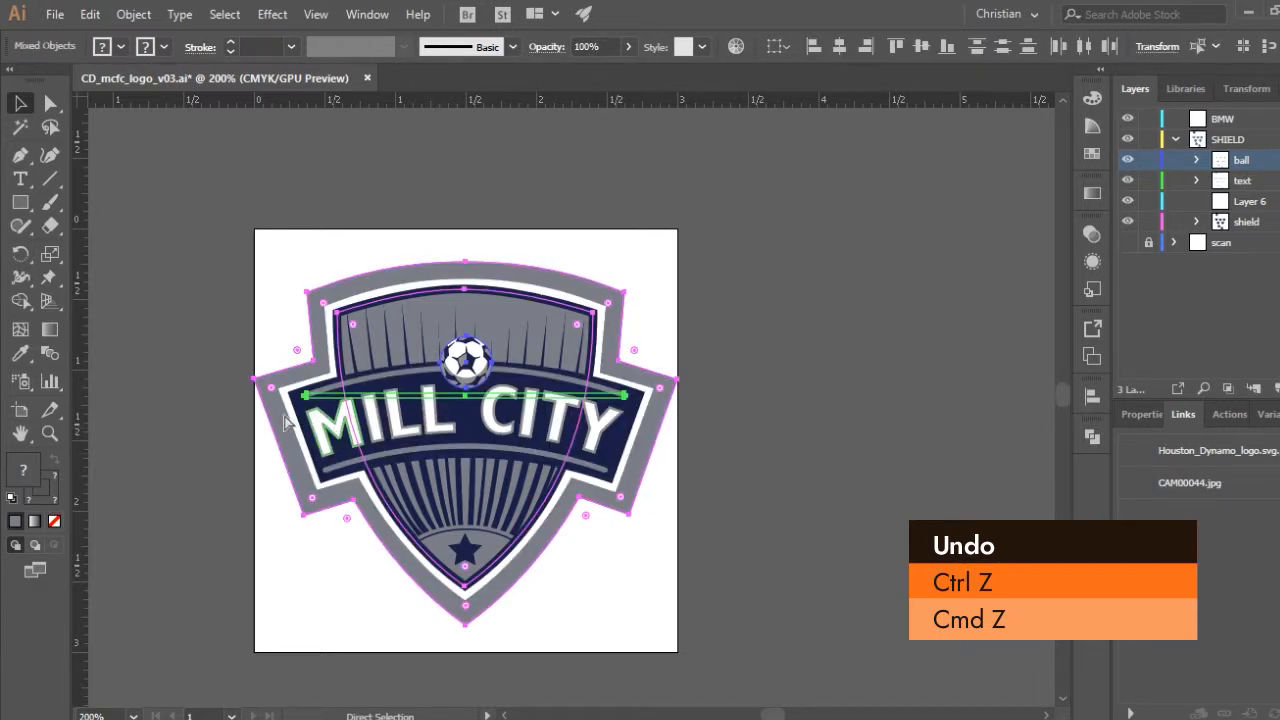
{"action": "key", "text": "v"}
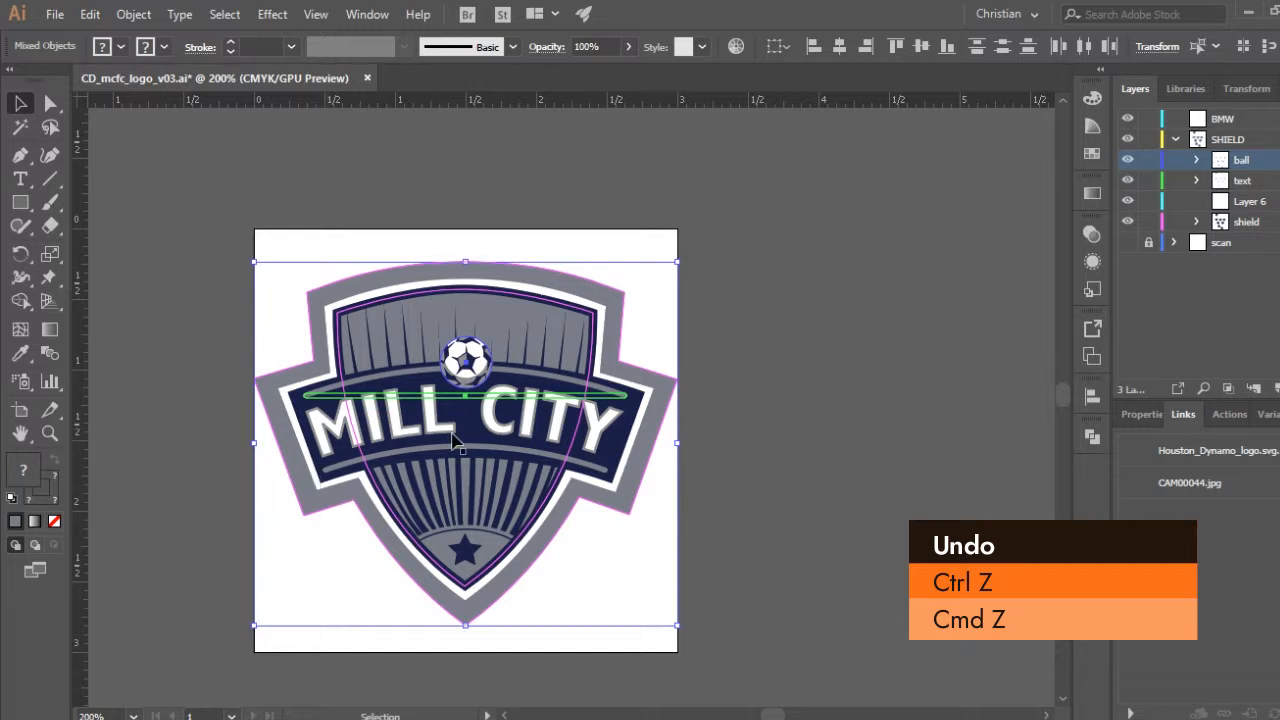
{"action": "left_click", "coordinate": [683, 414]}
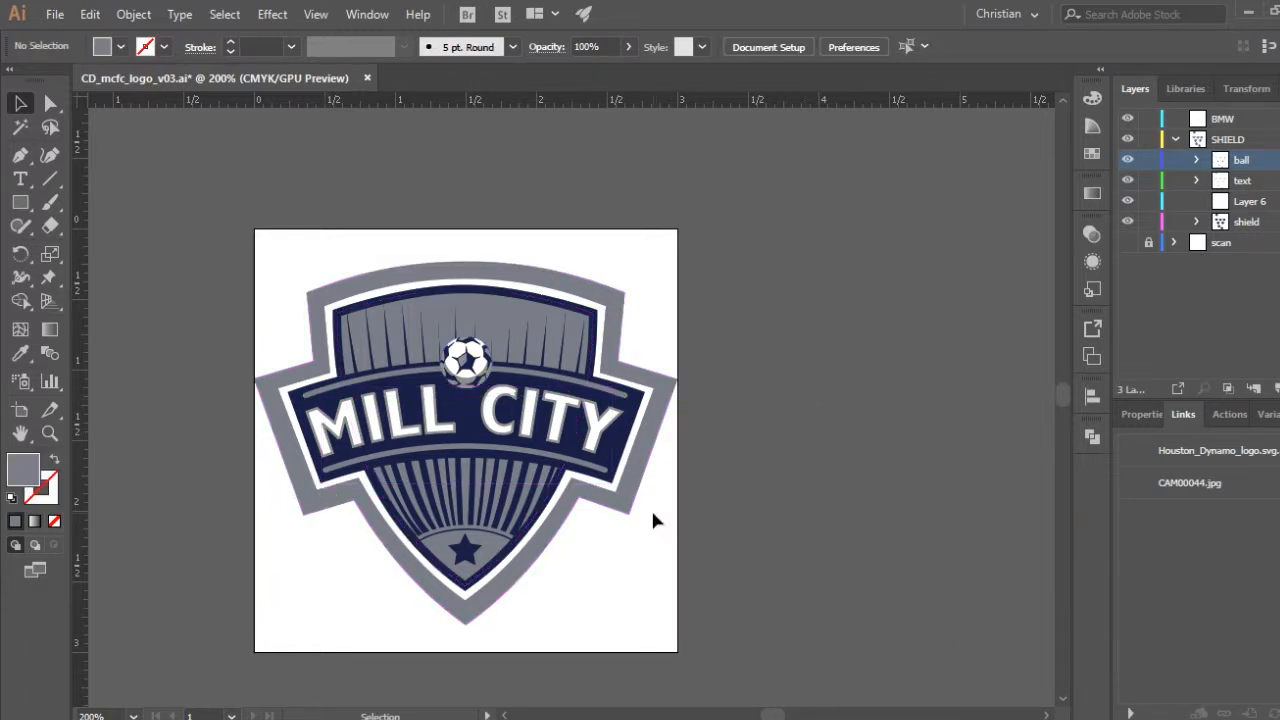
- Redo the grouping, ungrouping and striped shield move, undo them all again, and clear the selection
{"action": "key", "text": "ctrl+shift+z"}
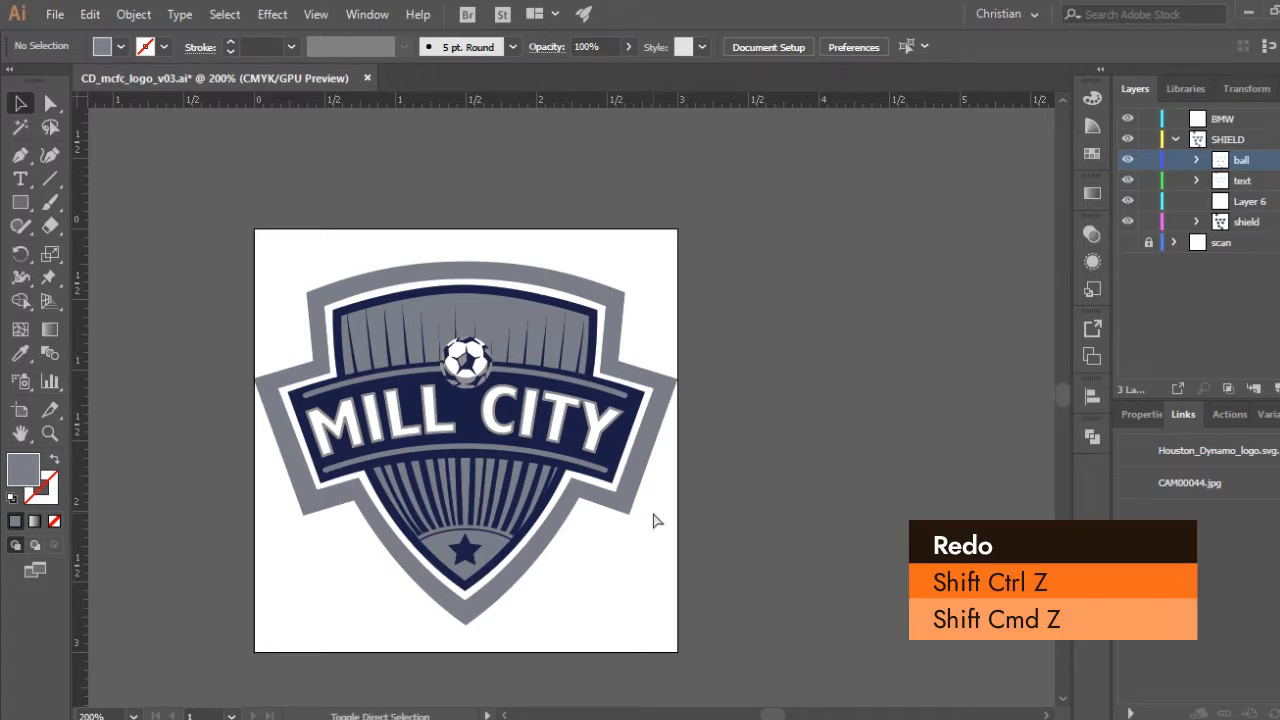
{"action": "key", "text": "ctrl+shift+z"}
{"action": "key", "text": "ctrl+shift+z"}
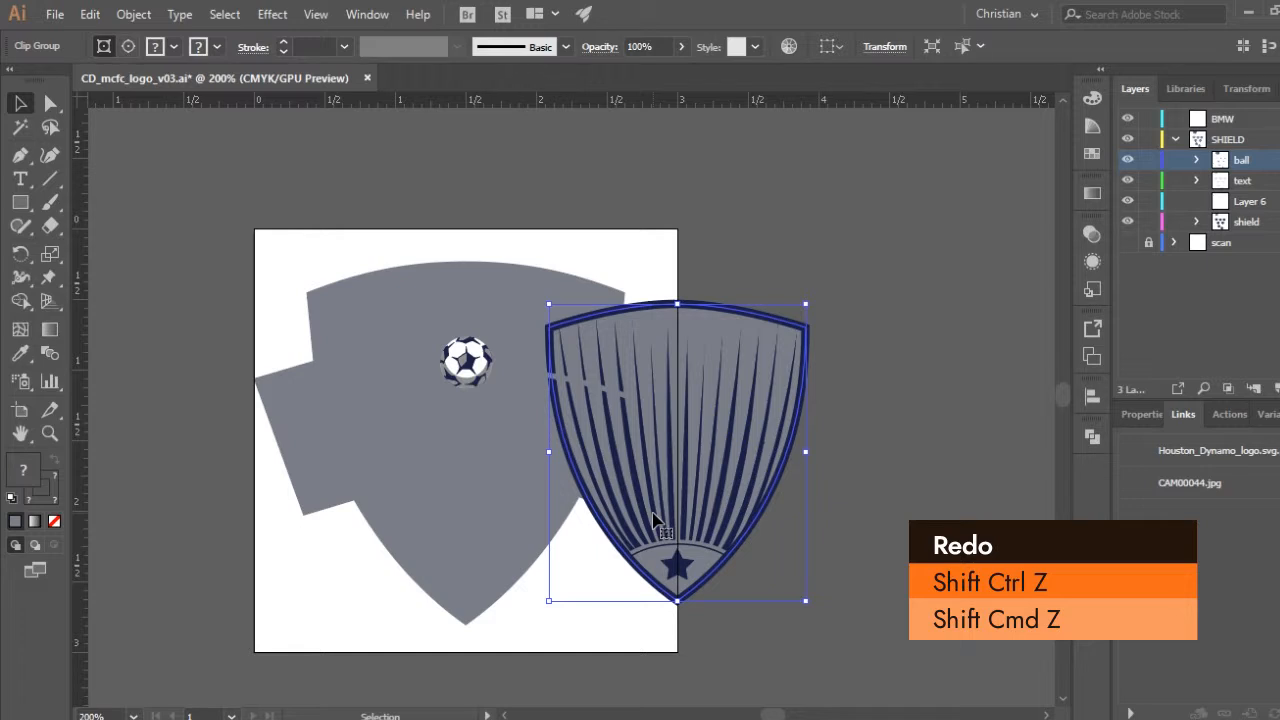
{"action": "key", "text": "shift+ctrl+z"}
{"action": "key", "text": "shift+ctrl+z"}
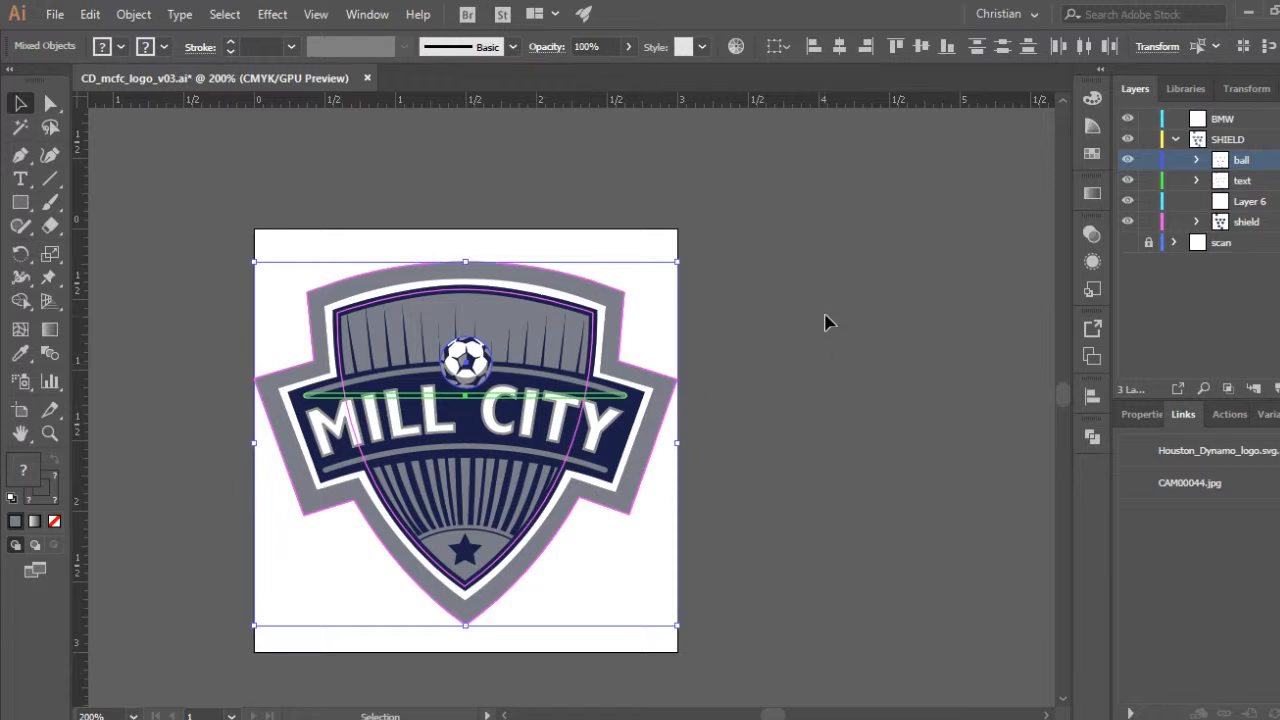
{"action": "left_click", "coordinate": [738, 294]}
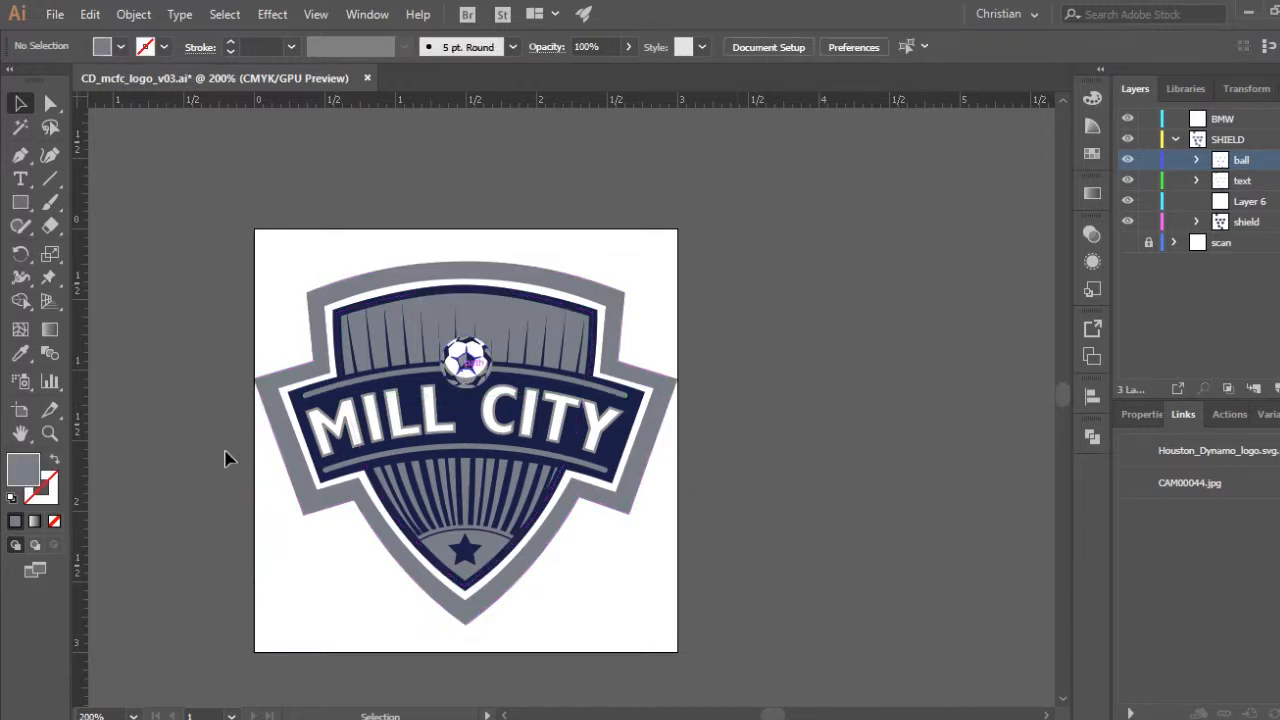
- Lock the soccer ball artwork, unlock it, and lock it again
{"action": "left_click", "coordinate": [474, 369]}
{"action": "left_click", "coordinate": [474, 369]}
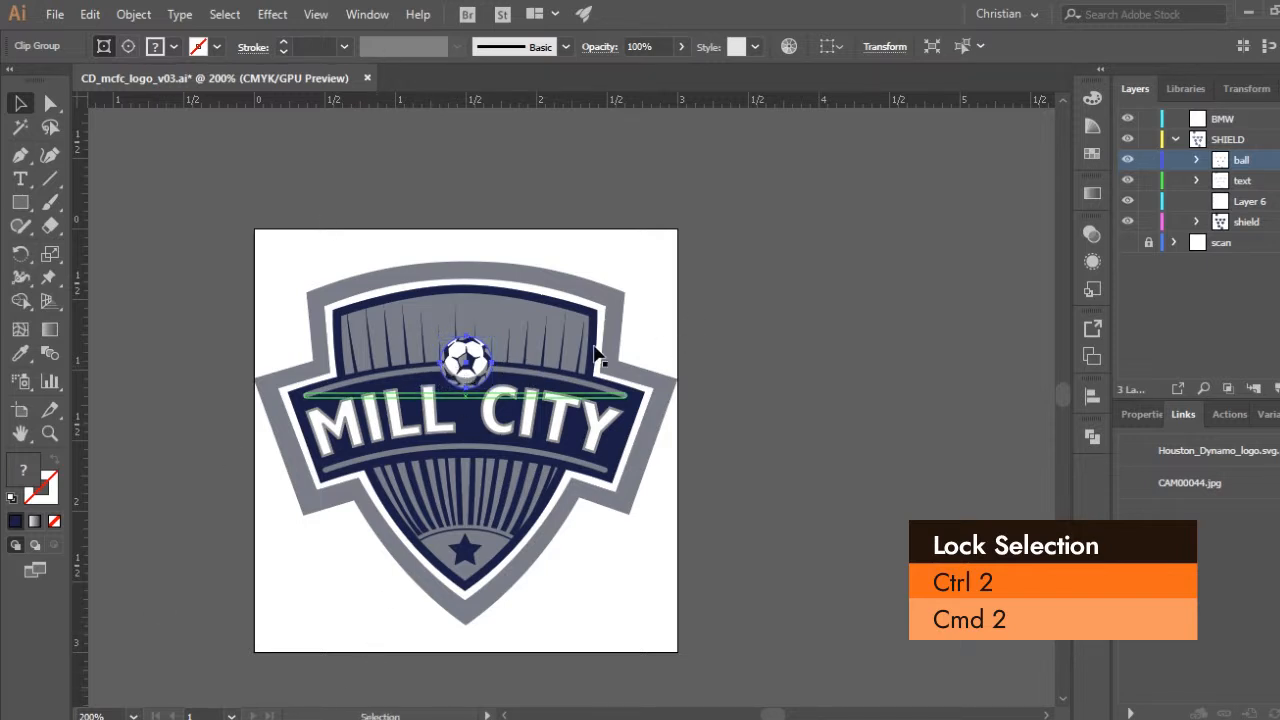
{"action": "left_click", "coordinate": [472, 360]}
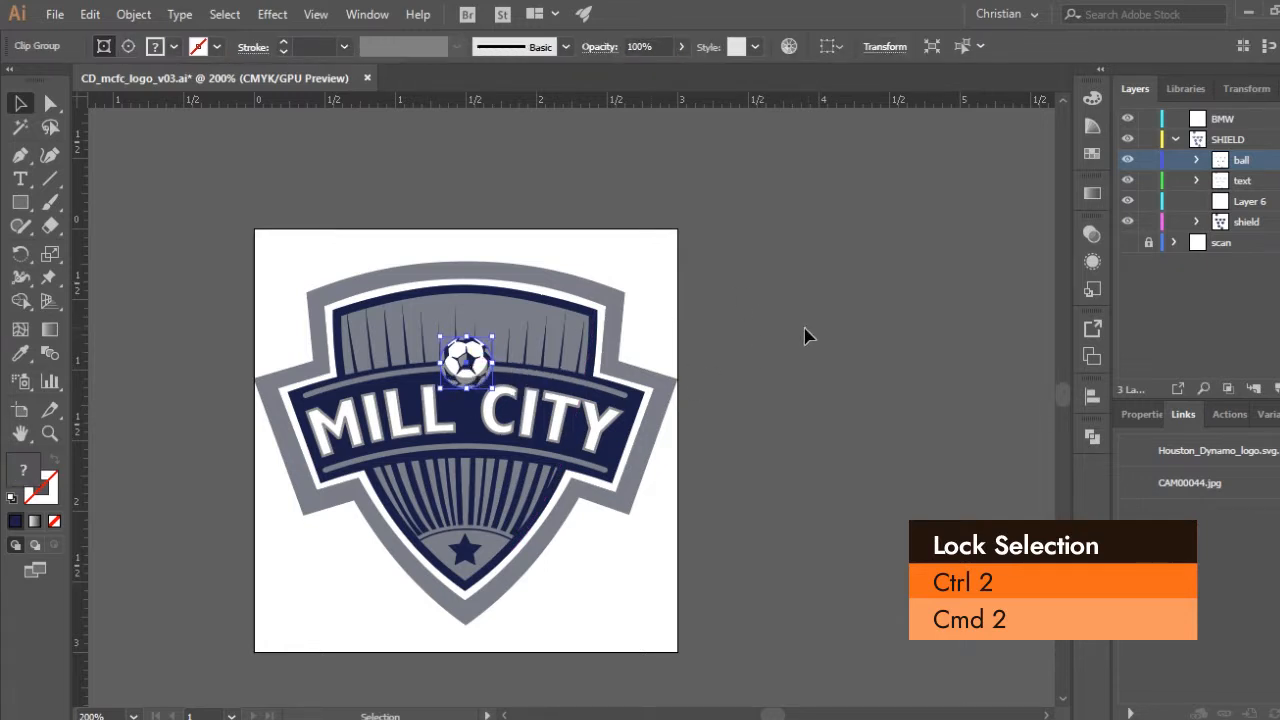
{"action": "key", "text": "ctrl+2"}
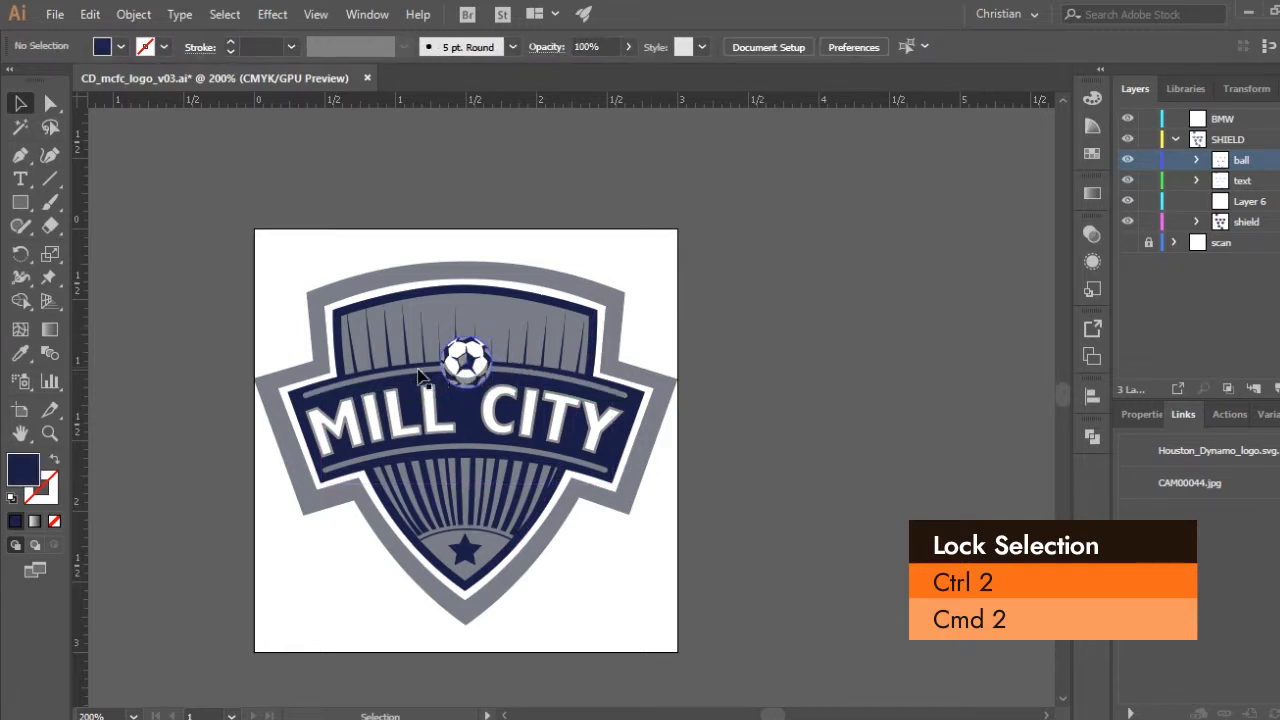
{"action": "key", "text": "ctrl+alt+2"}
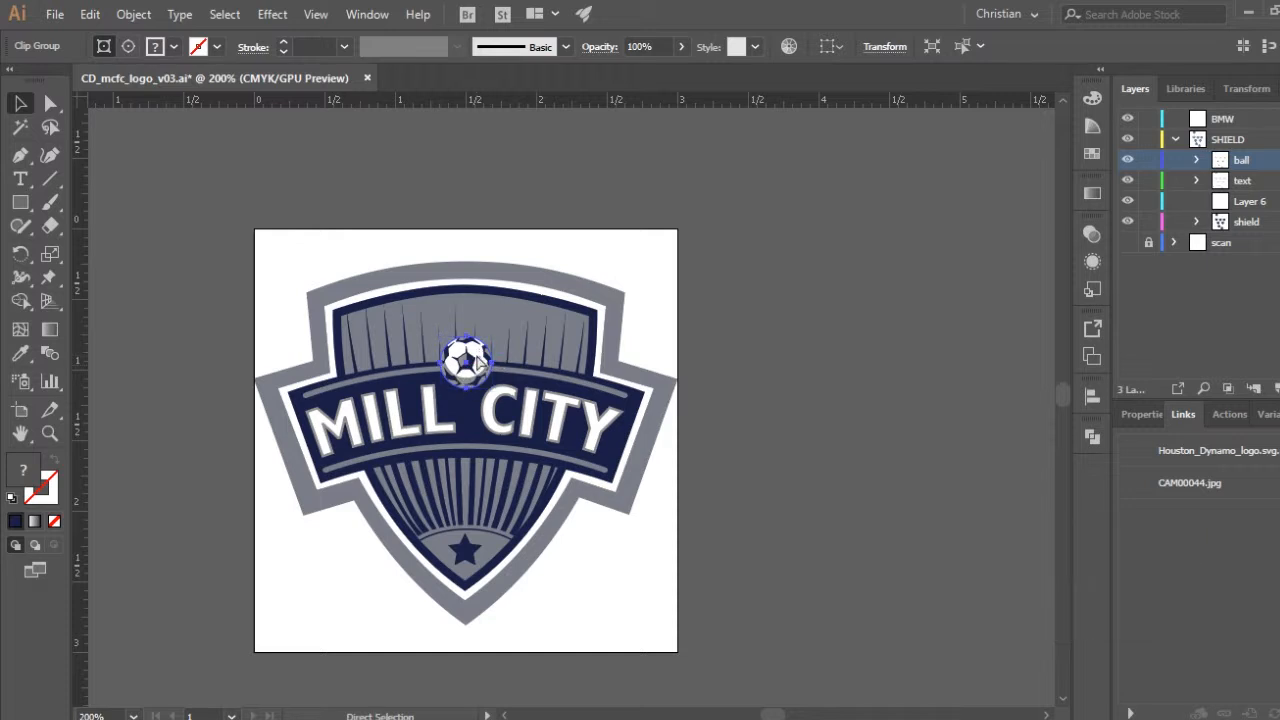
{"action": "key", "text": "ctrl+2"}
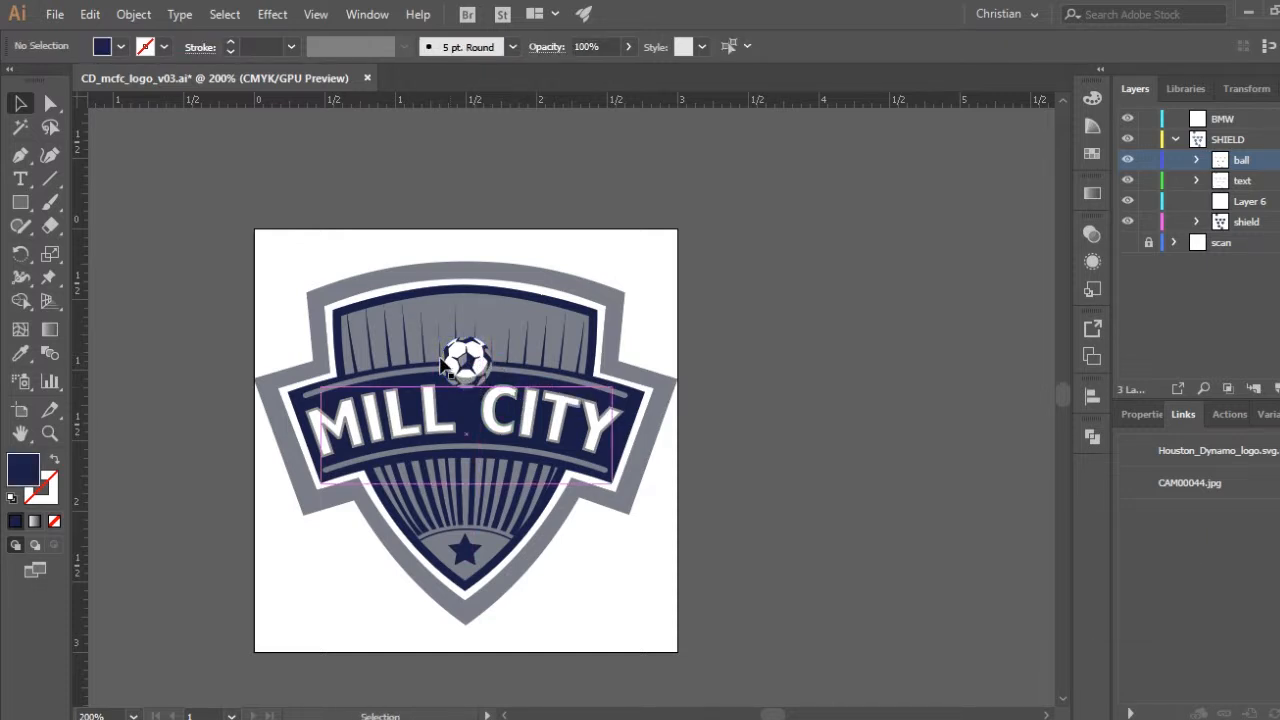
- Try to select the locked soccer ball on the artboard
{"action": "left_click", "coordinate": [470, 365]}
{"action": "left_click", "coordinate": [787, 339]}
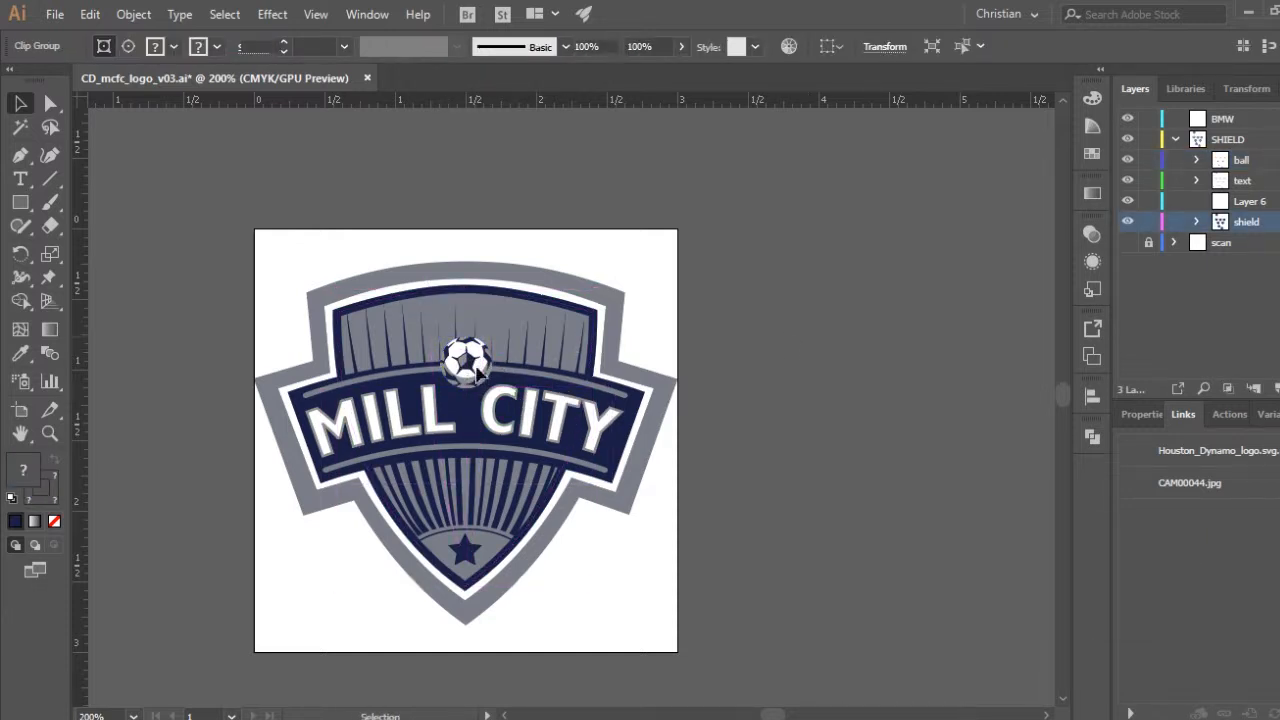
{"action": "left_click", "coordinate": [467, 369]}
{"action": "left_click", "coordinate": [742, 346]}
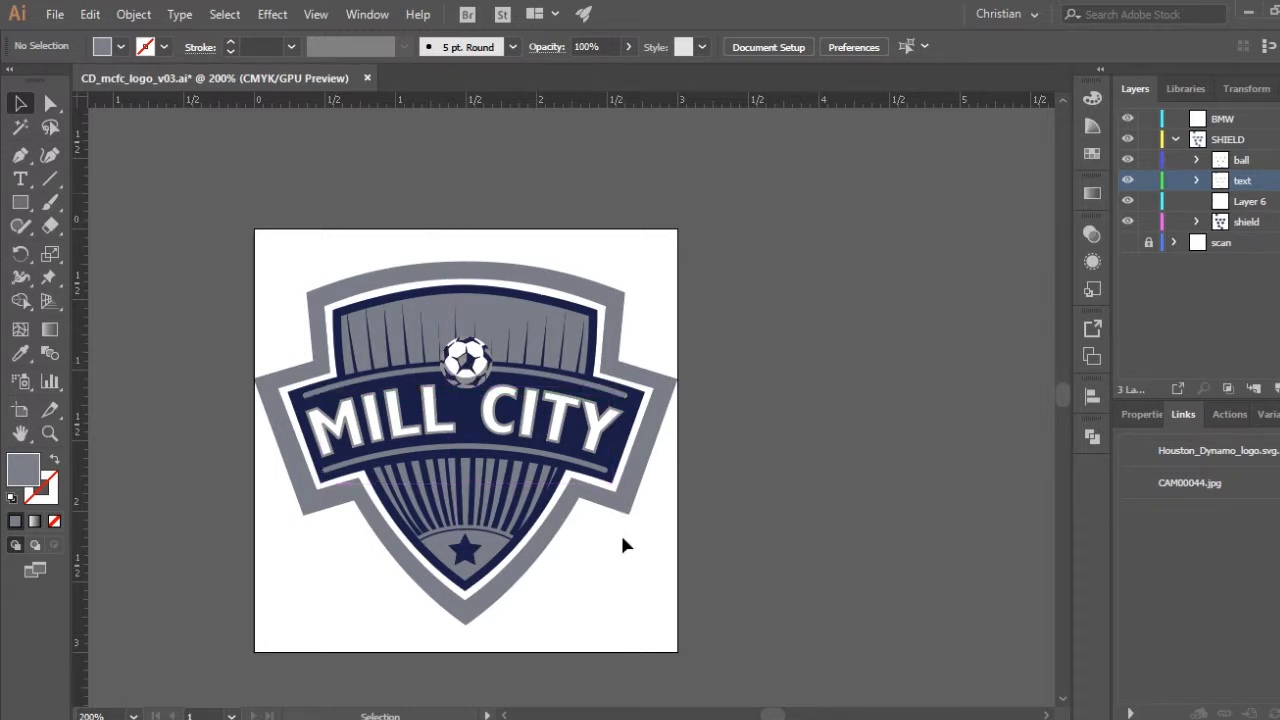
- Move all unlocked logo artwork off the artboard's right side, undo the move, and deselect
{"action": "left_click", "coordinate": [474, 410]}
{"action": "left_click_drag", "start_coordinate": [422, 400], "coordinate": [795, 404]}
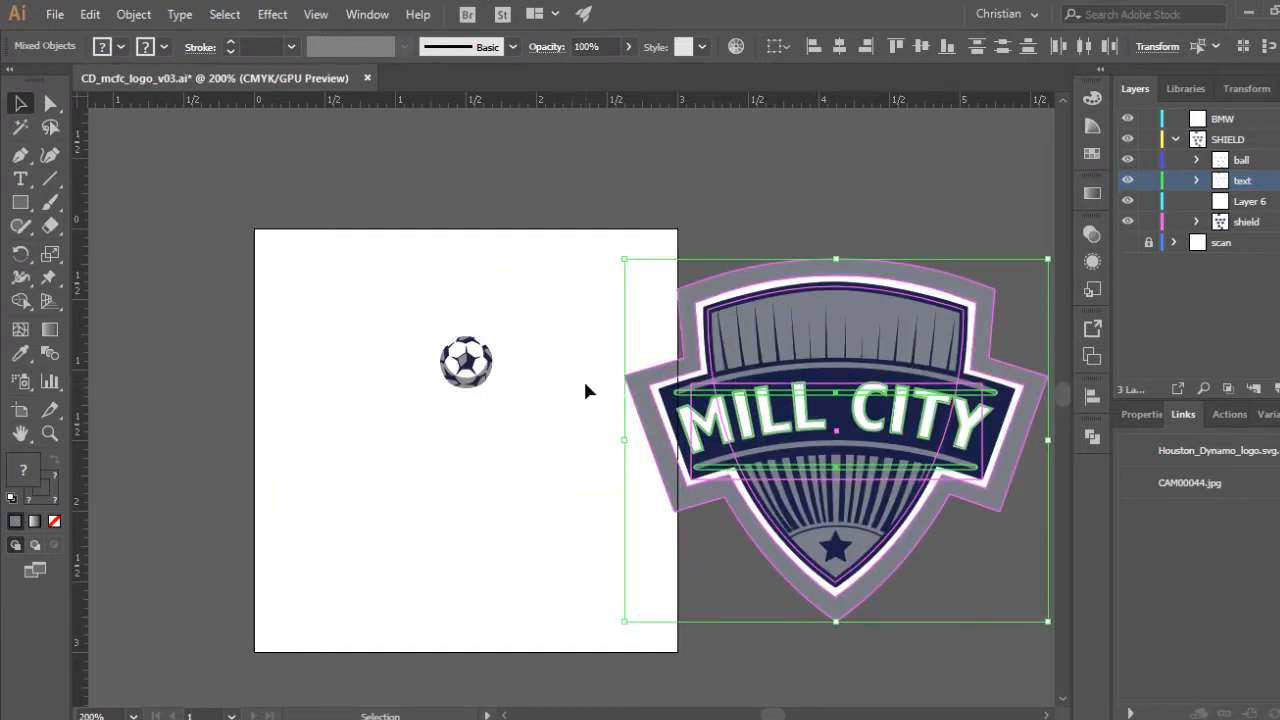
{"action": "key", "text": "a"}
{"action": "key", "text": "ctrl+z"}
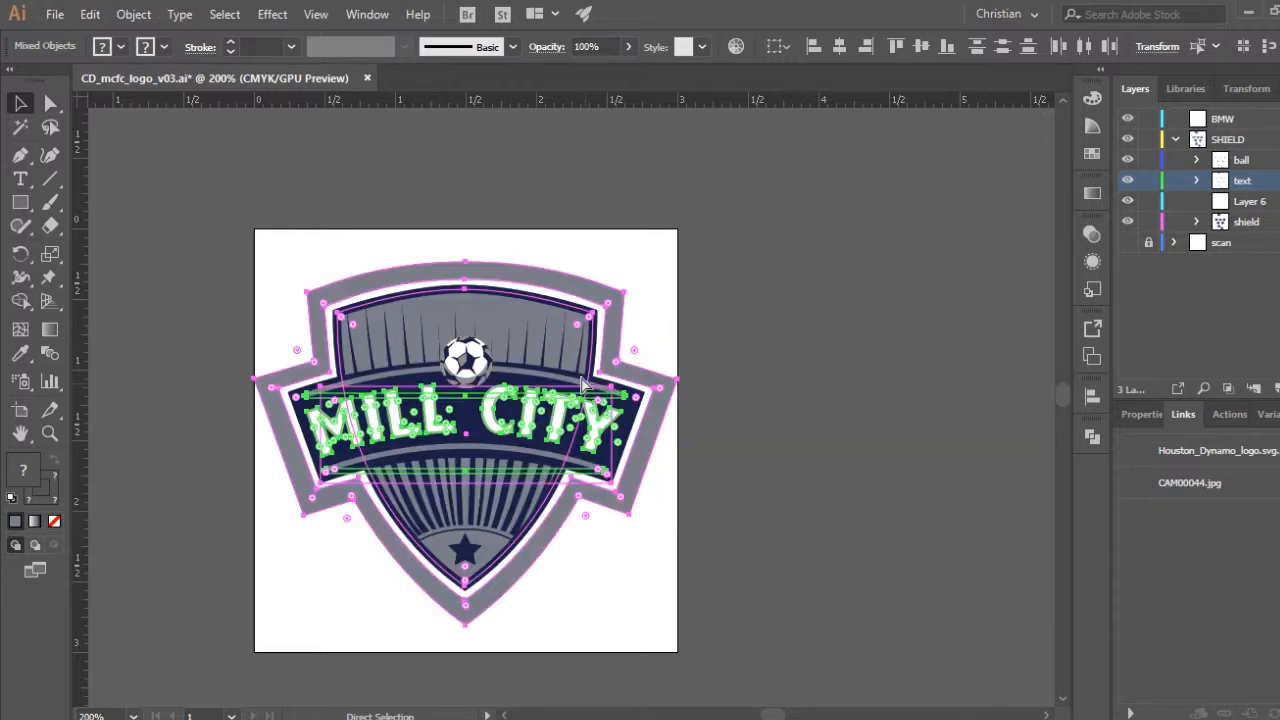
{"action": "key", "text": "v"}
{"action": "left_click", "coordinate": [823, 380]}
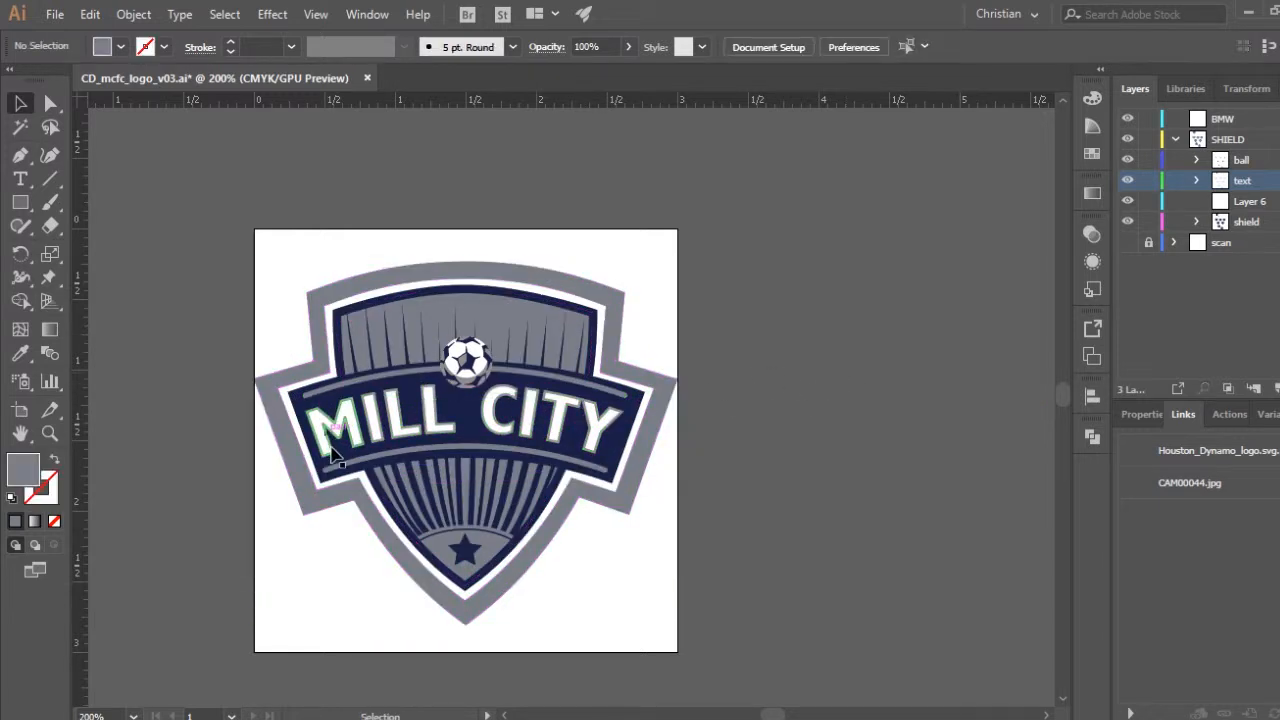
- Lock the navy banner rectangle behind MILL CITY, and test-move the striped inner shield, undoing that move
{"action": "left_click", "coordinate": [463, 372]}
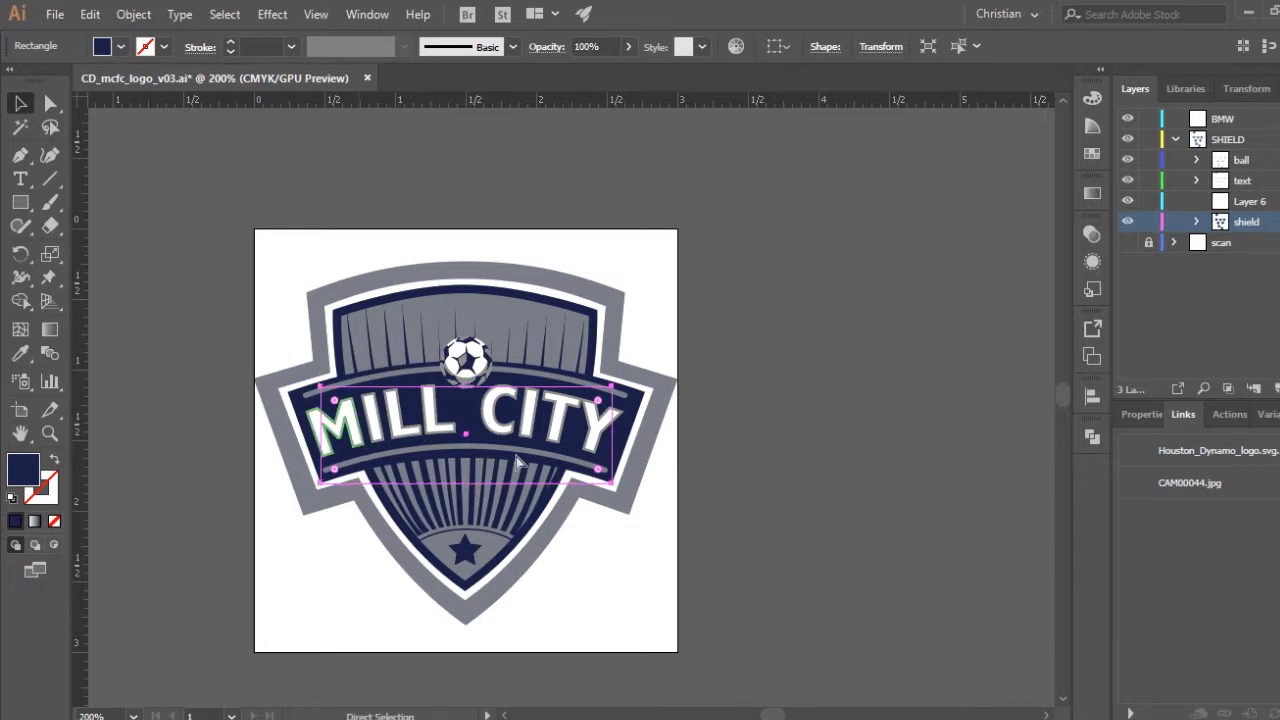
{"action": "key", "text": "ctrl+shift+a"}
{"action": "left_click_drag", "start_coordinate": [412, 470], "coordinate": [530, 480]}
{"action": "key", "text": "ctrl+z"}
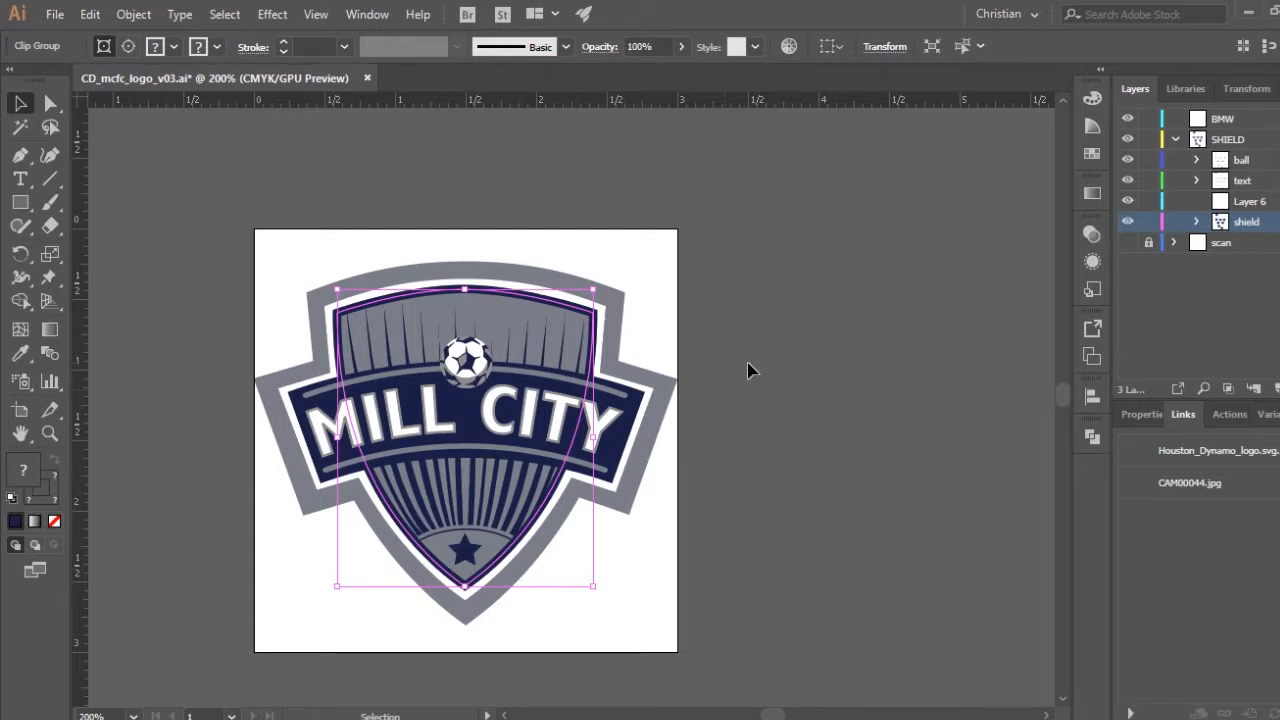
{"action": "left_click", "coordinate": [208, 430]}
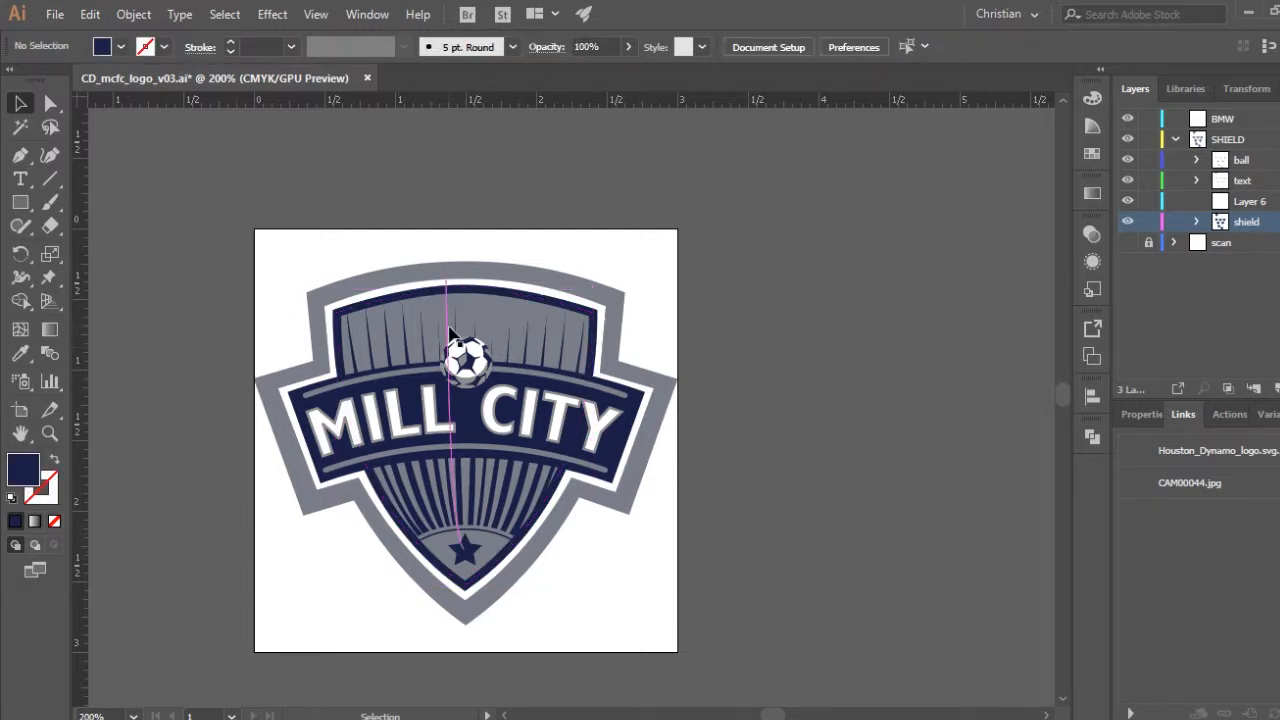
- Unlock all locked artwork and clear the resulting selection
{"action": "key", "text": "ctrl+alt+2"}
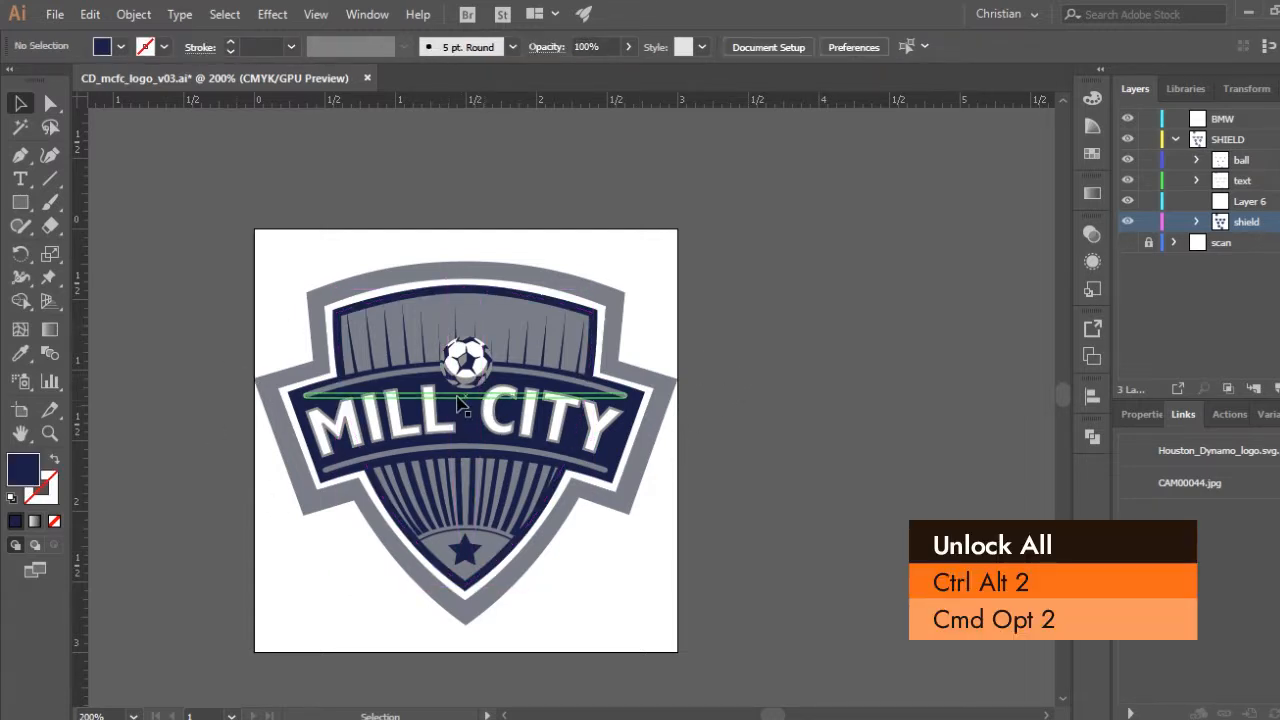
{"action": "key", "text": "a"}
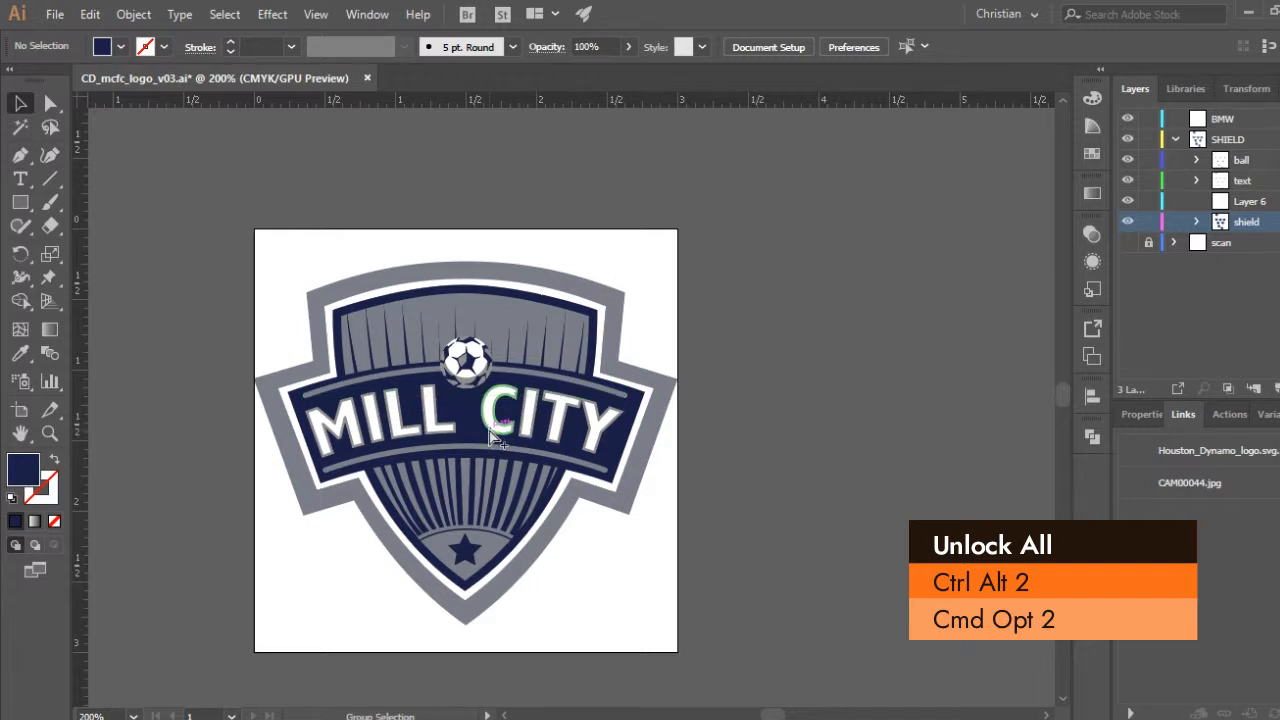
{"action": "key", "text": "ctrl+alt+2"}
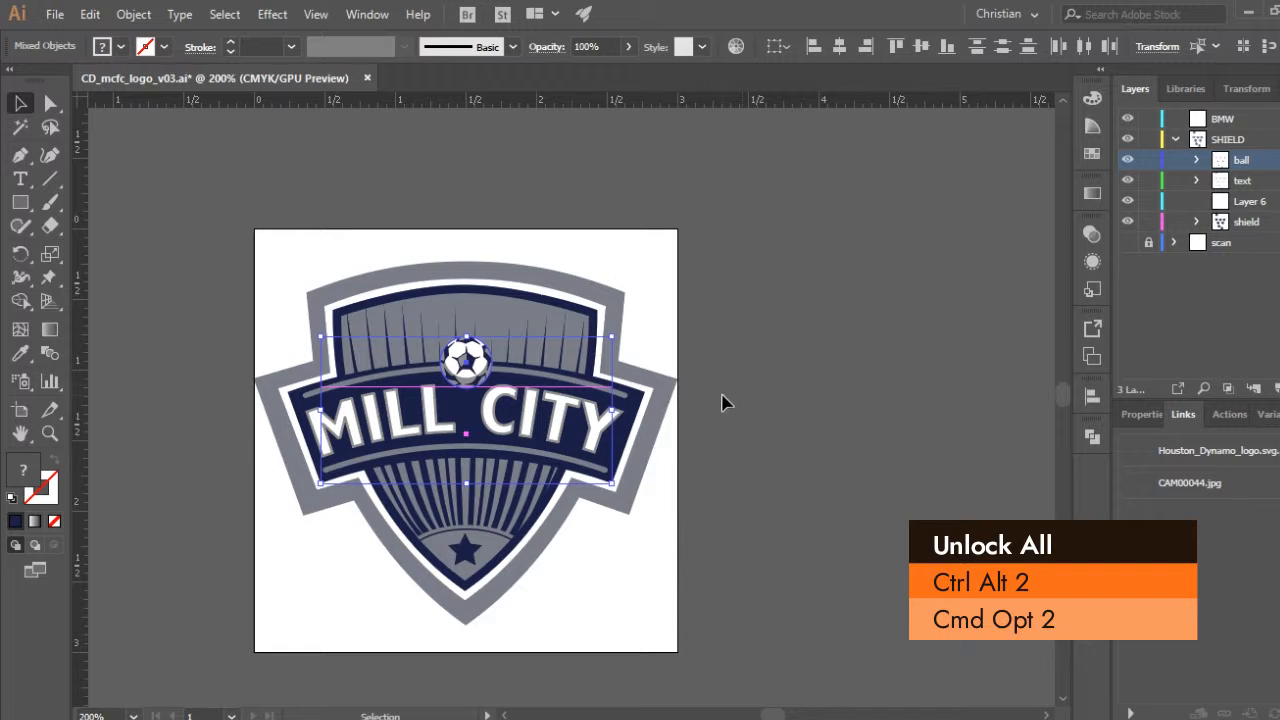
{"action": "key", "text": "ctrl+shift+a"}
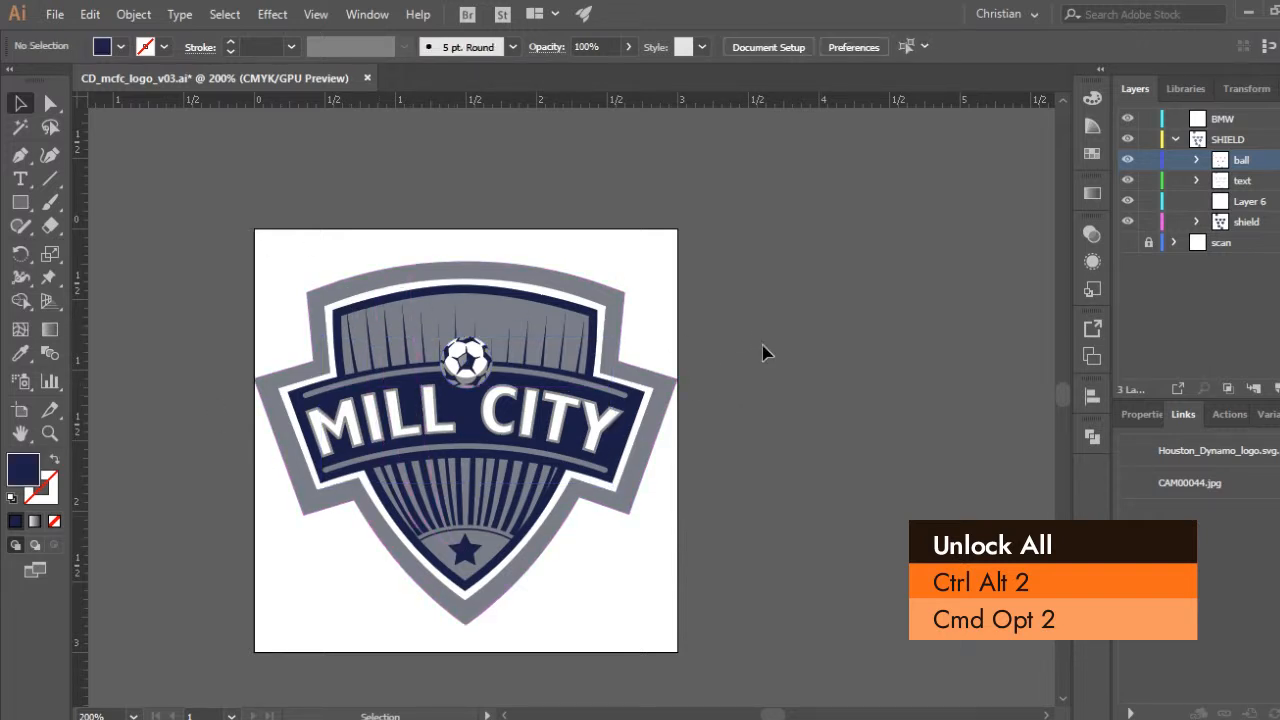
- Test-move the soccer ball and the navy banner rectangle to the right, undoing each move, and deselect
{"action": "left_click_drag", "start_coordinate": [462, 362], "coordinate": [652, 302]}
{"action": "key", "text": "ctrl+z"}
{"action": "left_click", "coordinate": [493, 455]}
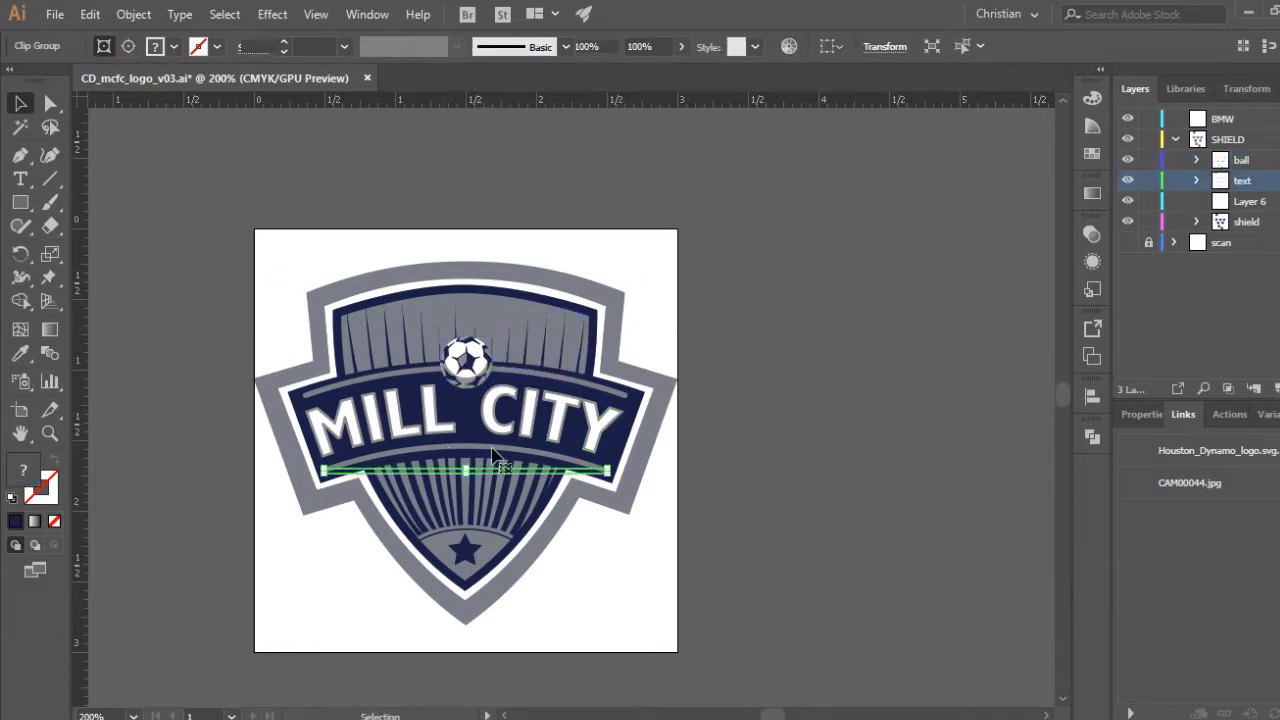
{"action": "left_click_drag", "start_coordinate": [495, 455], "coordinate": [720, 470]}
{"action": "key", "text": "ctrl+z"}
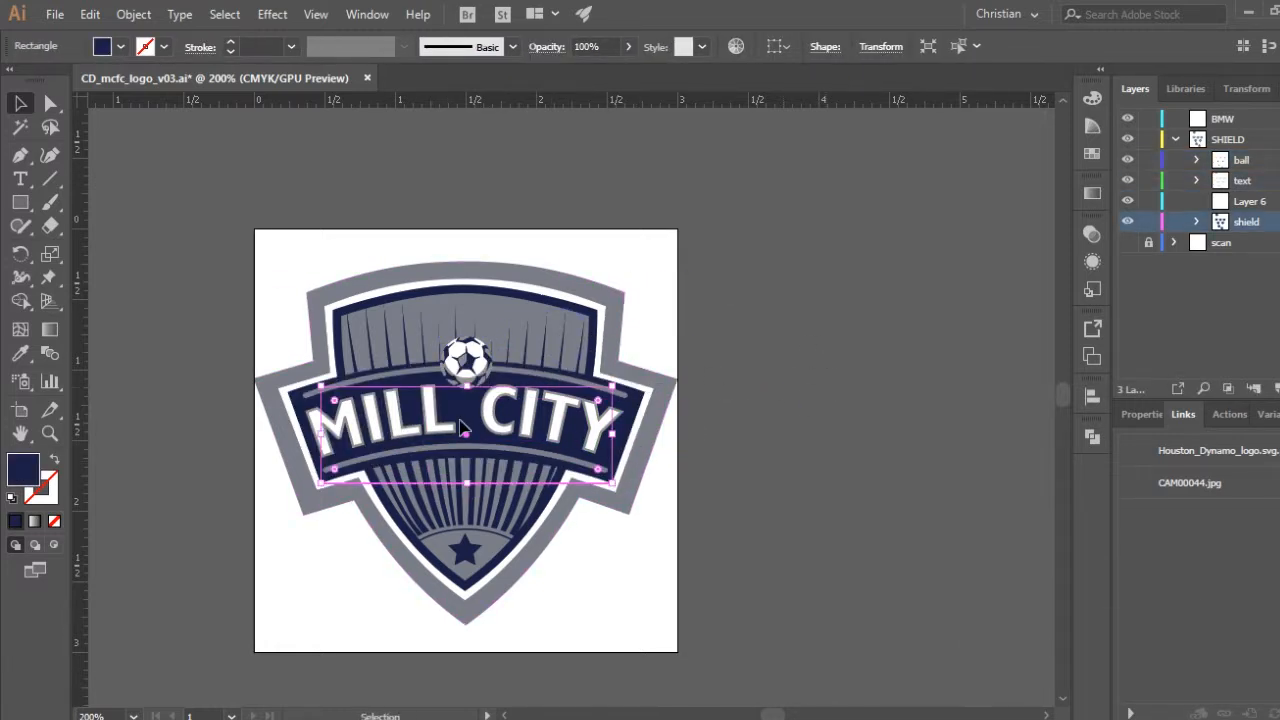
{"action": "left_click", "coordinate": [760, 343]}
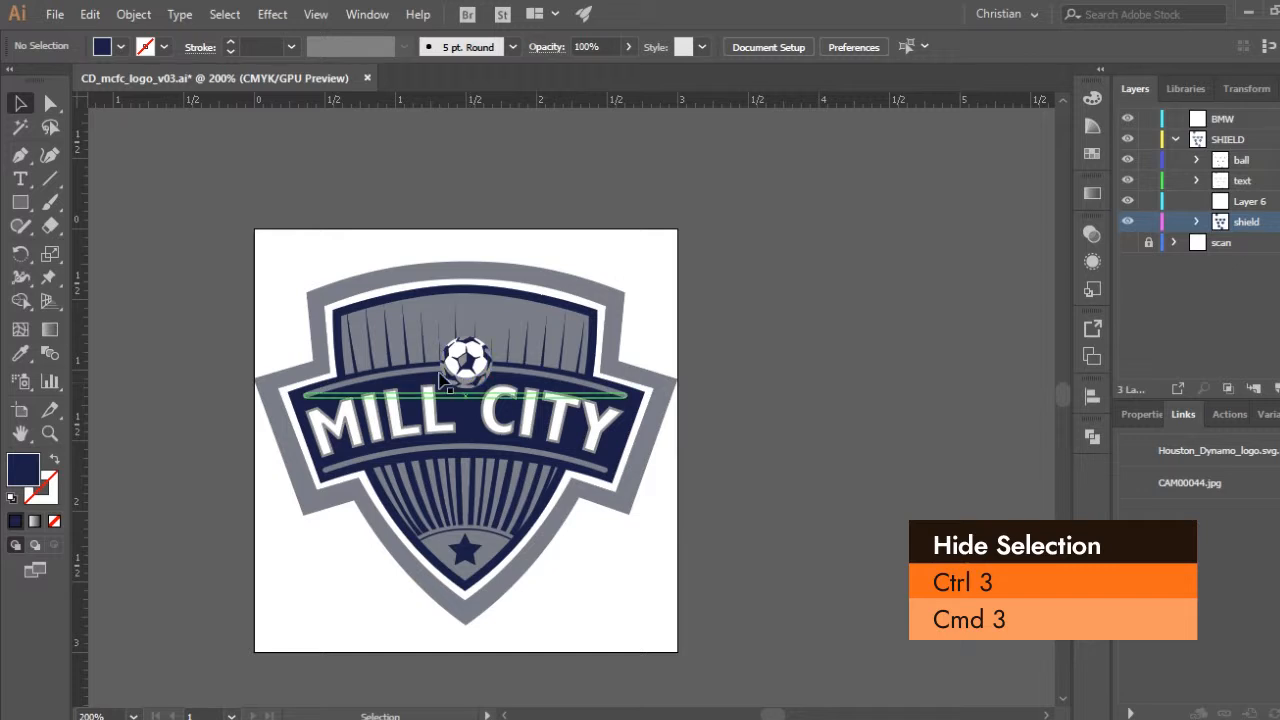
- Hide the soccer ball, and show all hidden artwork again
{"action": "left_click", "coordinate": [470, 370]}
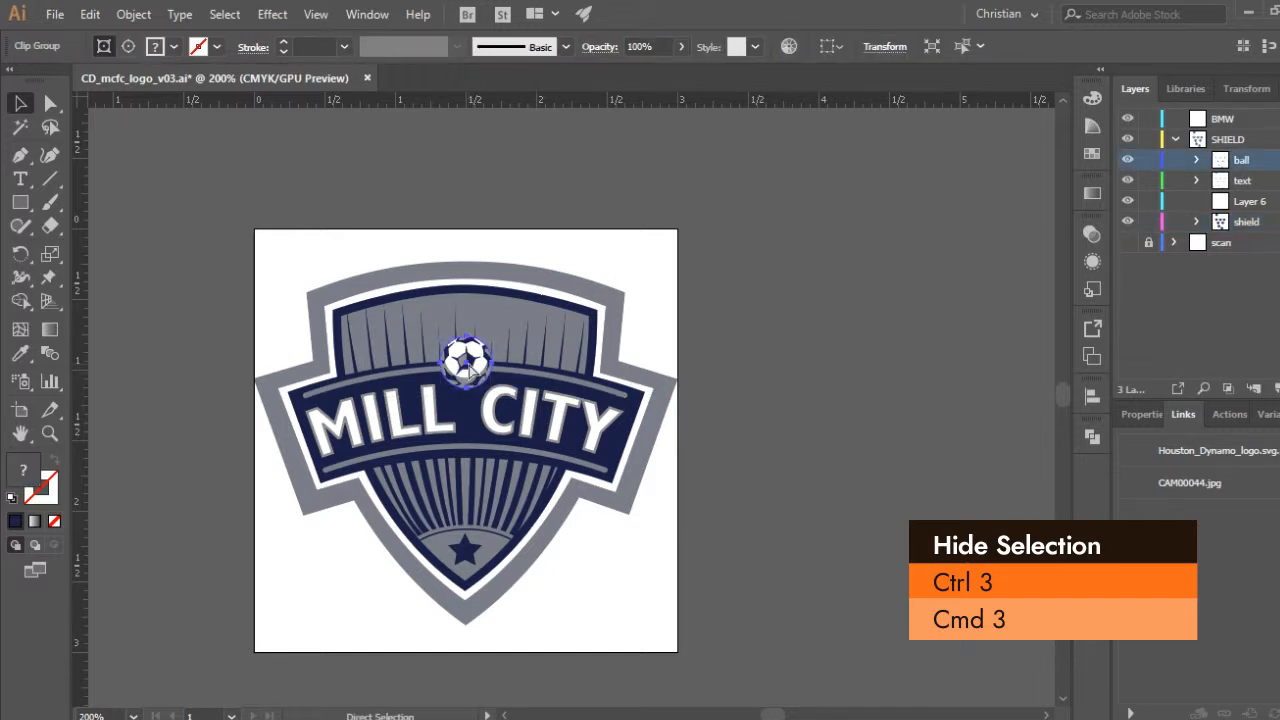
{"action": "key", "text": "ctrl+3"}
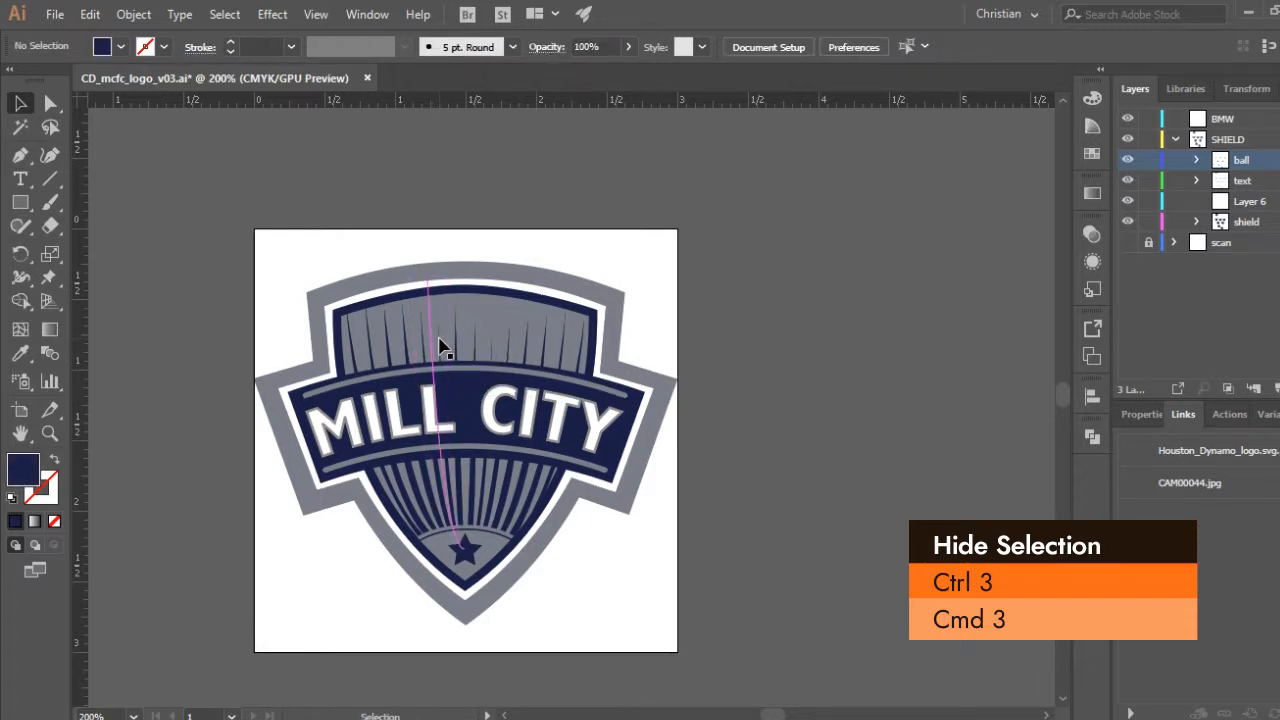
{"action": "key", "text": "ctrl+alt+3"}
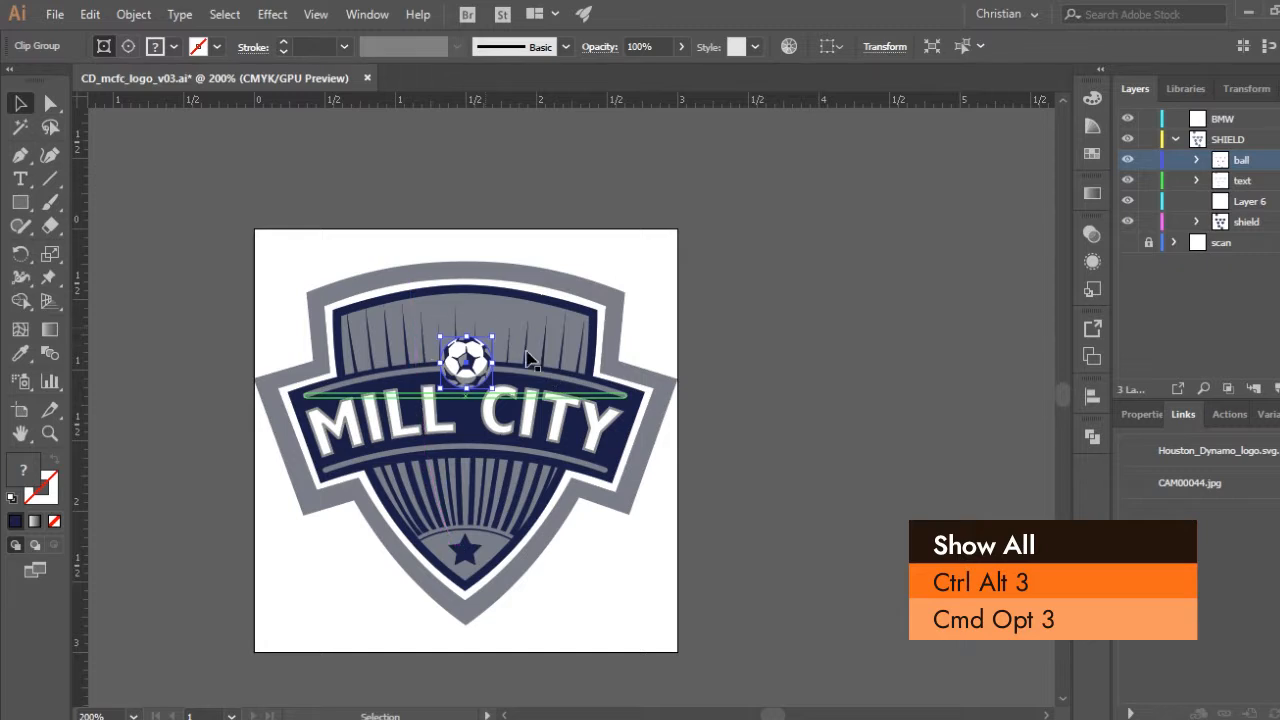
- Hide the soccer ball and the letter C of CITY one after the other
{"action": "key", "text": "a"}
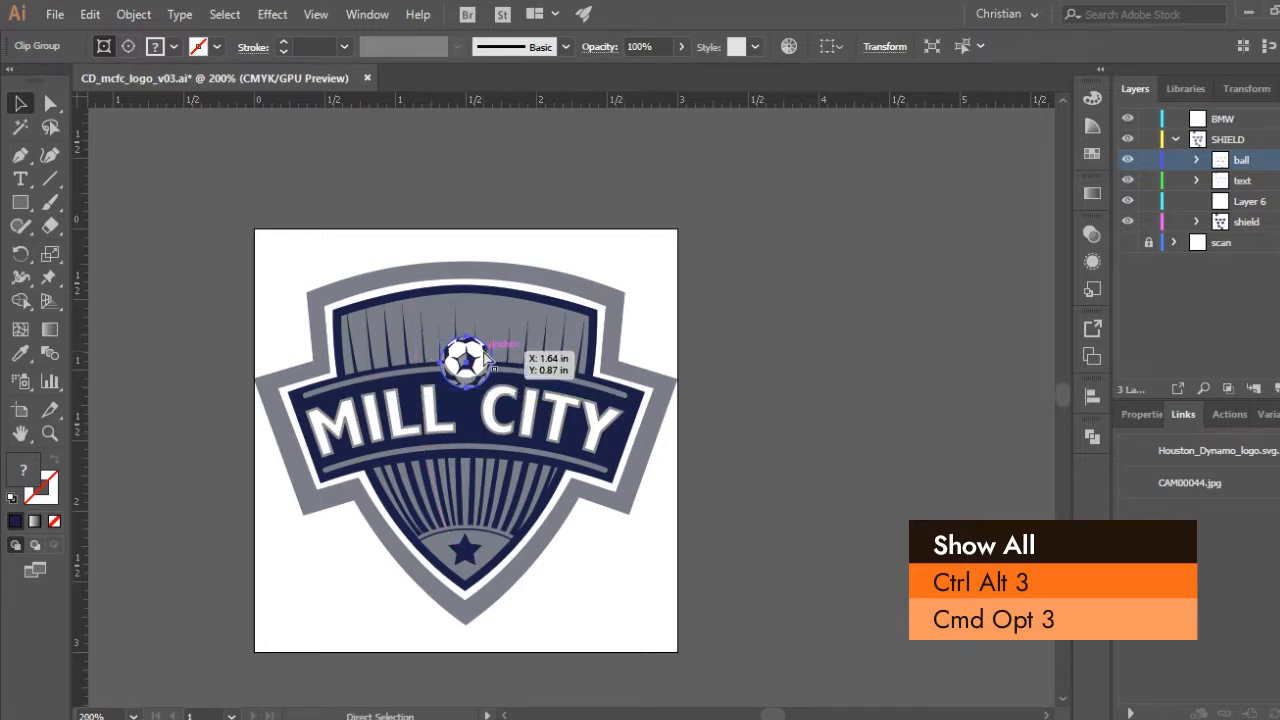
{"action": "key", "text": "ctrl+3"}
{"action": "left_click", "coordinate": [499, 430]}
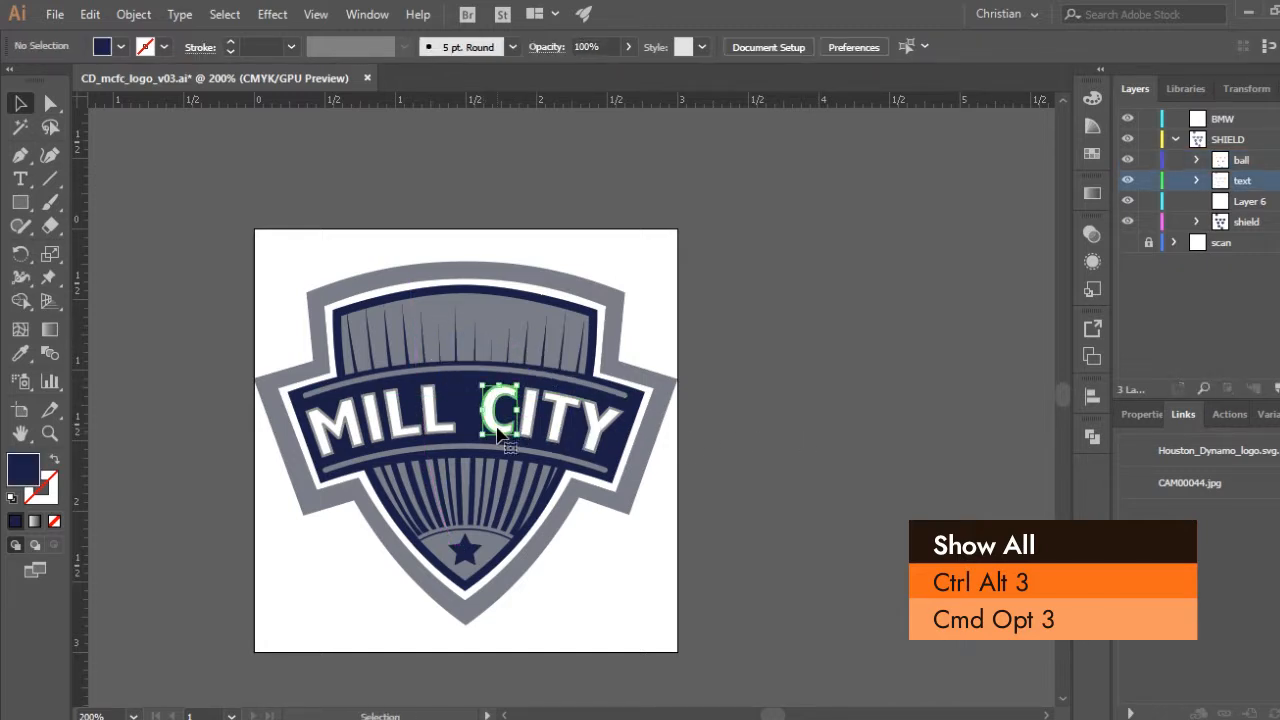
{"action": "key", "text": "a"}
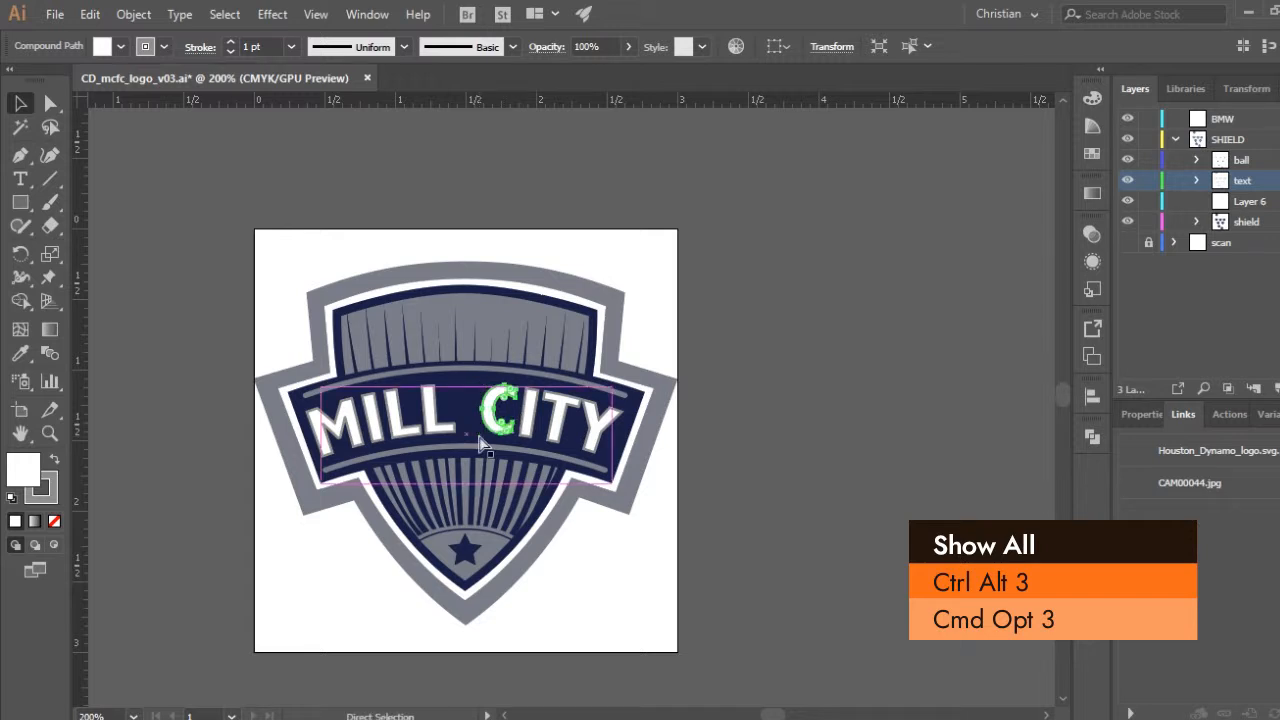
{"action": "key", "text": "ctrl+3"}
{"action": "key", "text": "v"}
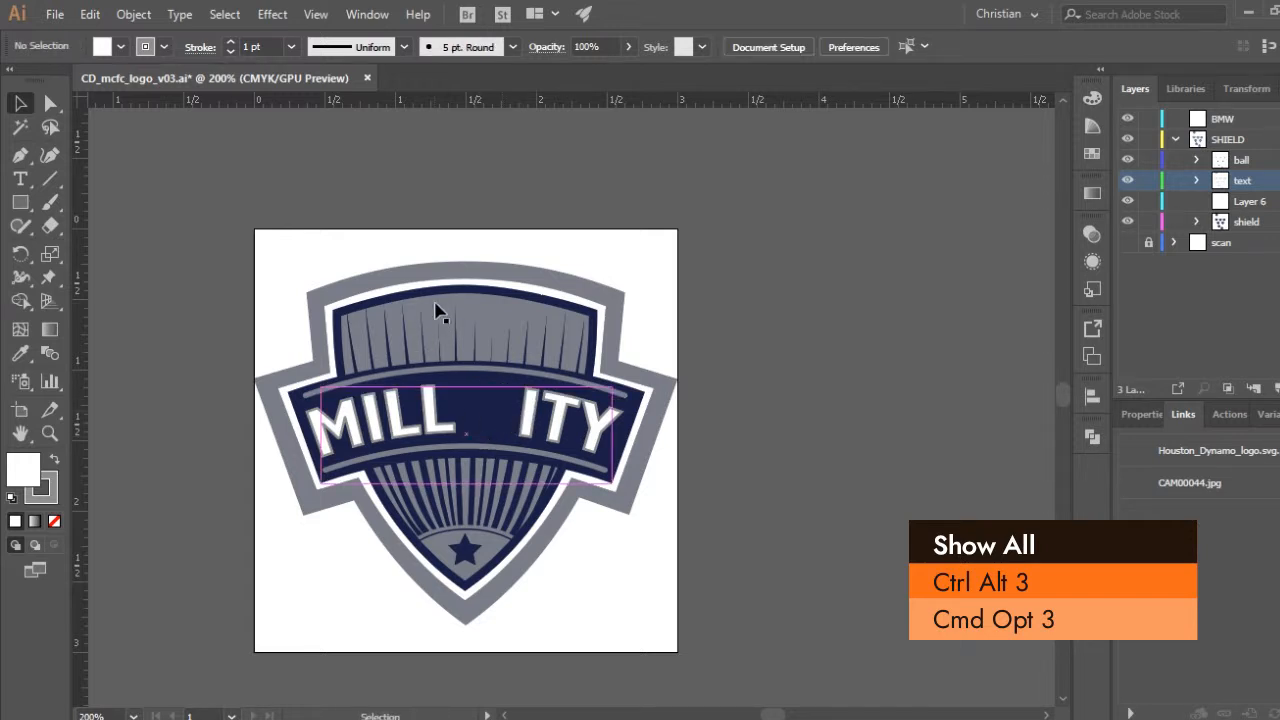
- Show all hidden artwork and clear the resulting selection
{"action": "key", "text": "a"}
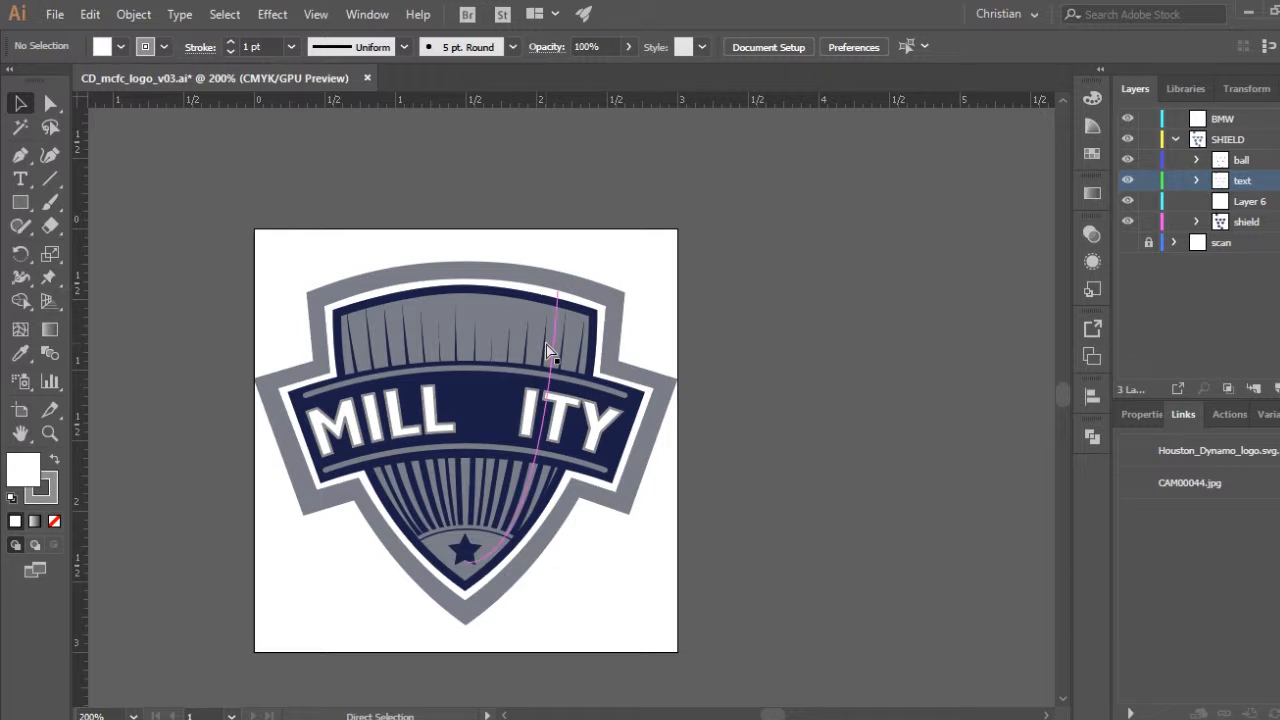
{"action": "key", "text": "ctrl+alt+3"}
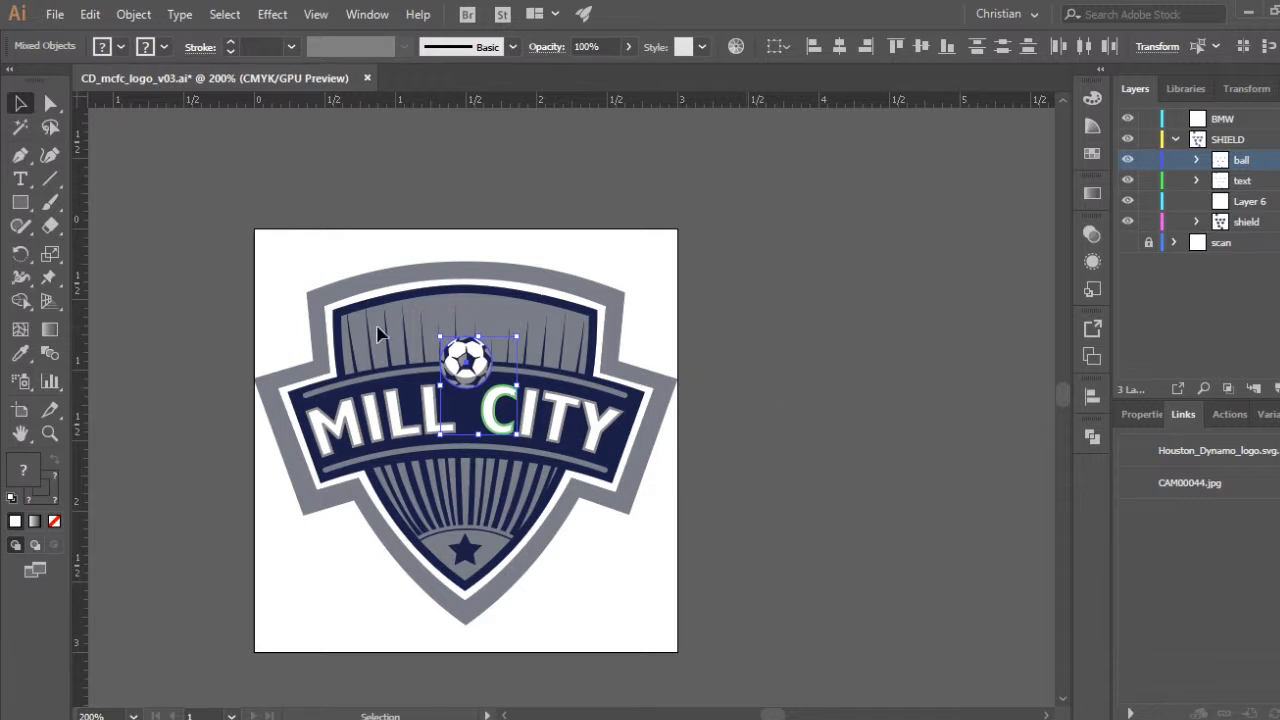
{"action": "key", "text": "ctrl+shift+a"}
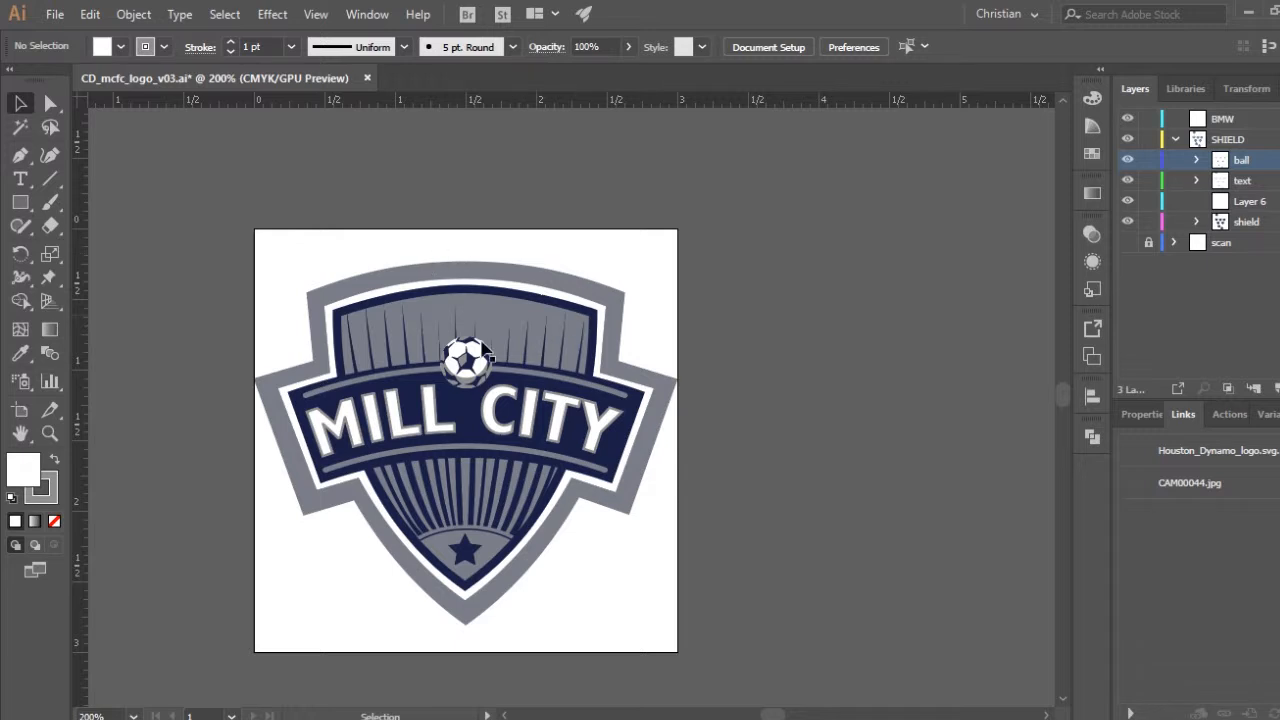
- Save the logo document
{"action": "key", "text": "ctrl+s"}
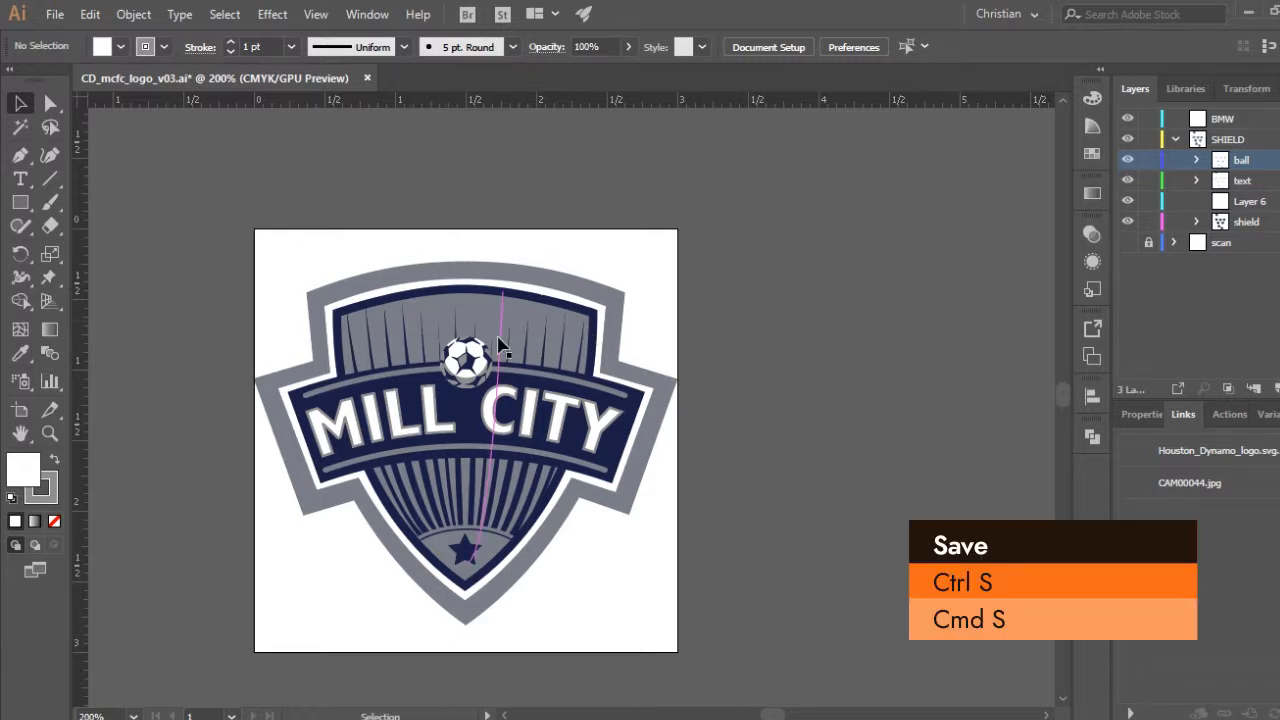
{"action": "key", "text": "a"}
{"action": "key", "text": "ctrl+s"}
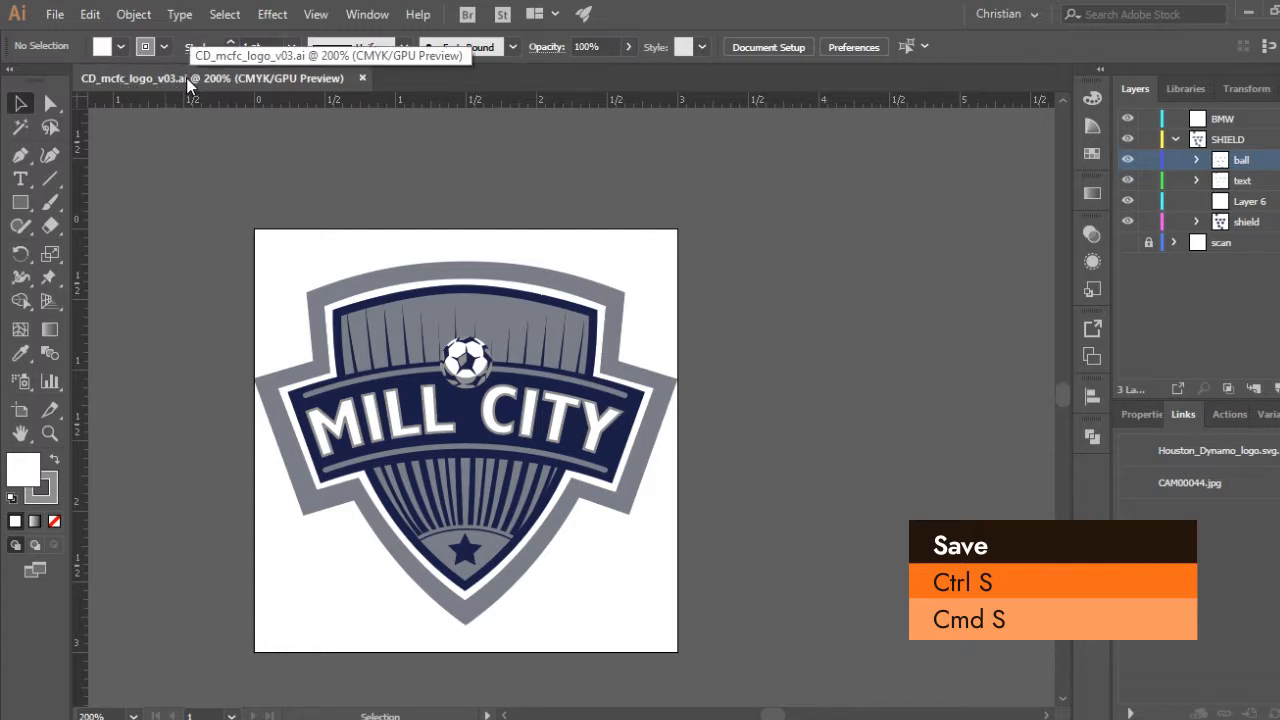
- Move the soccer ball slightly up and to the right, deselect it, and save the document
{"action": "left_click", "coordinate": [466, 362]}
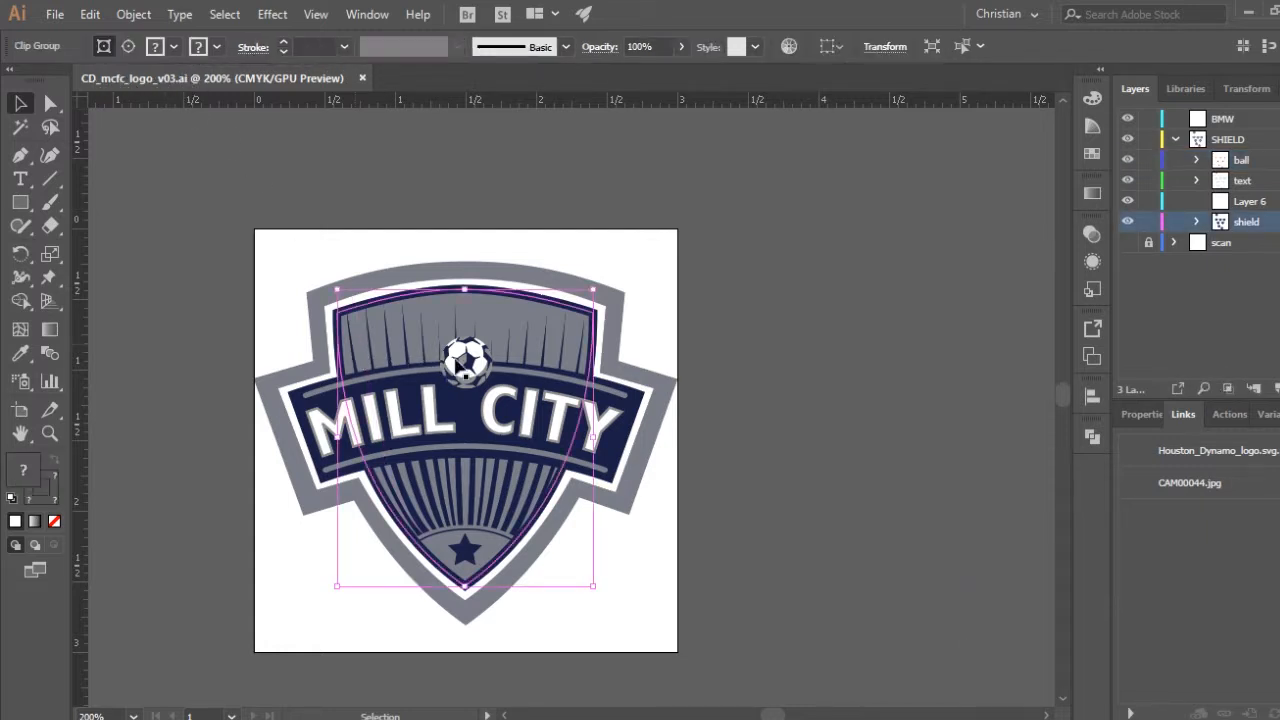
{"action": "left_click_drag", "start_coordinate": [466, 362], "coordinate": [474, 350]}
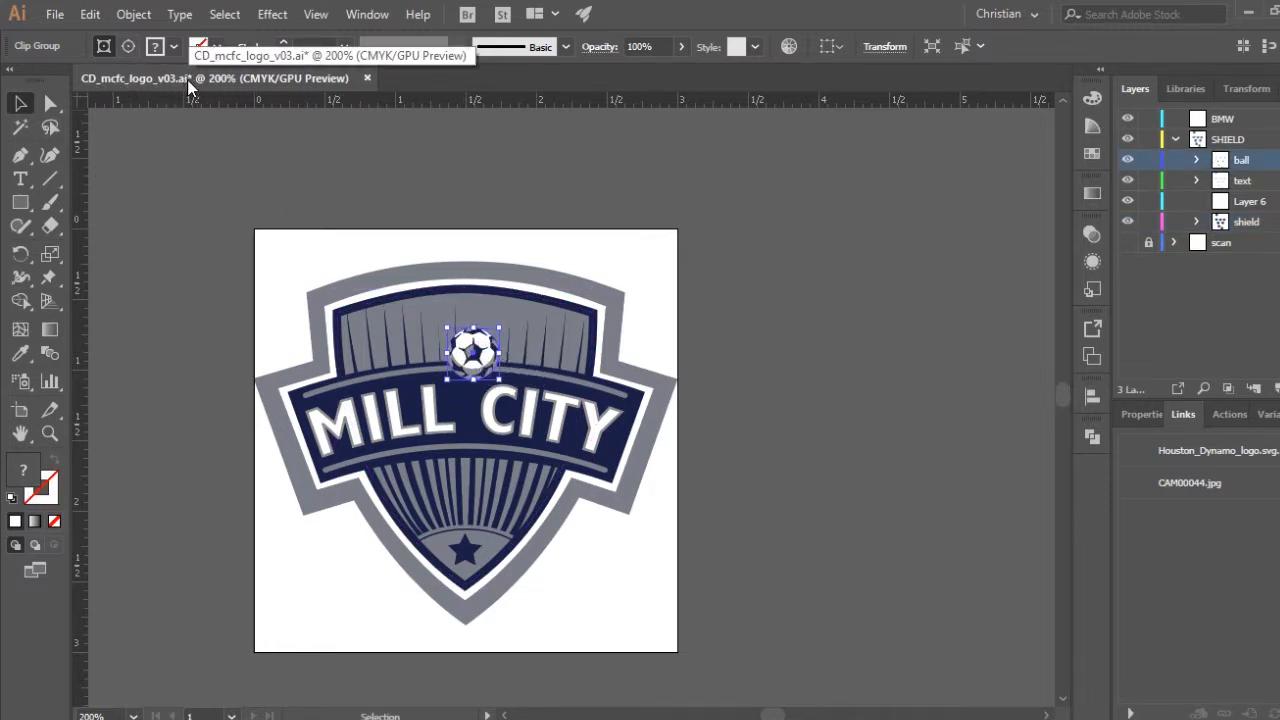
{"action": "left_click", "coordinate": [338, 264]}
{"action": "key", "text": "a"}
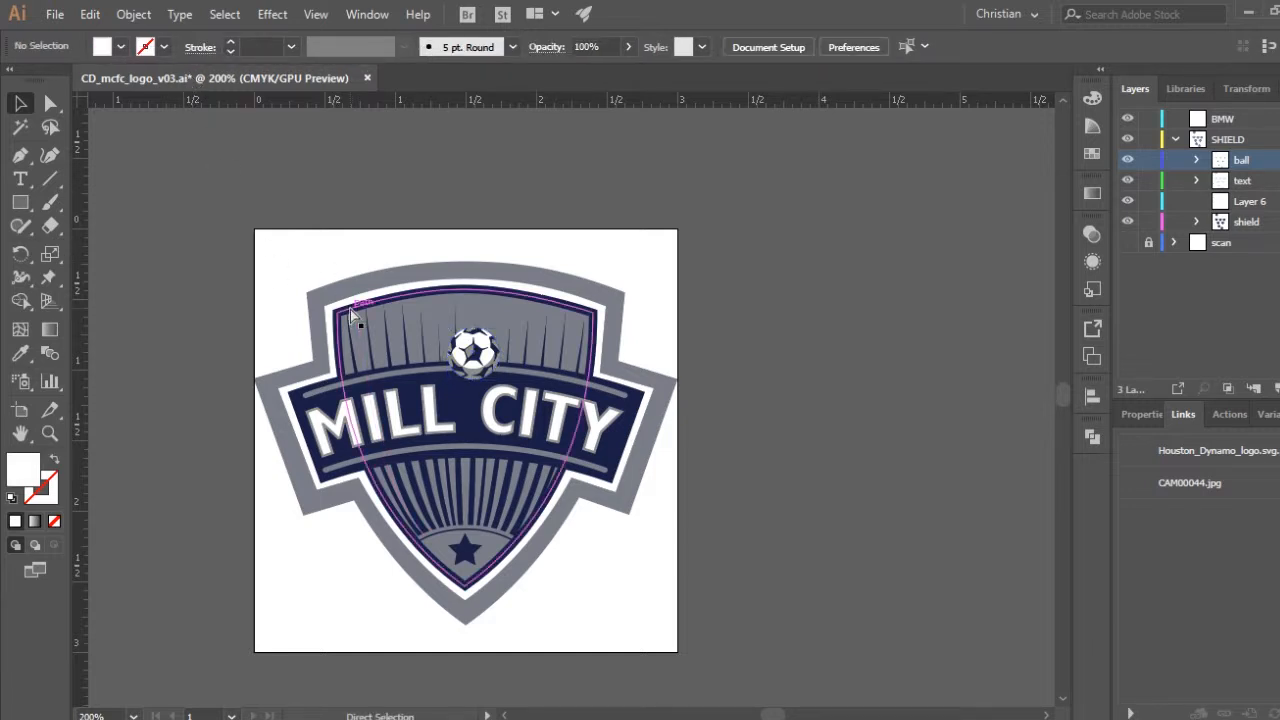
{"action": "key", "text": "v"}
{"action": "key", "text": "ctrl+s"}
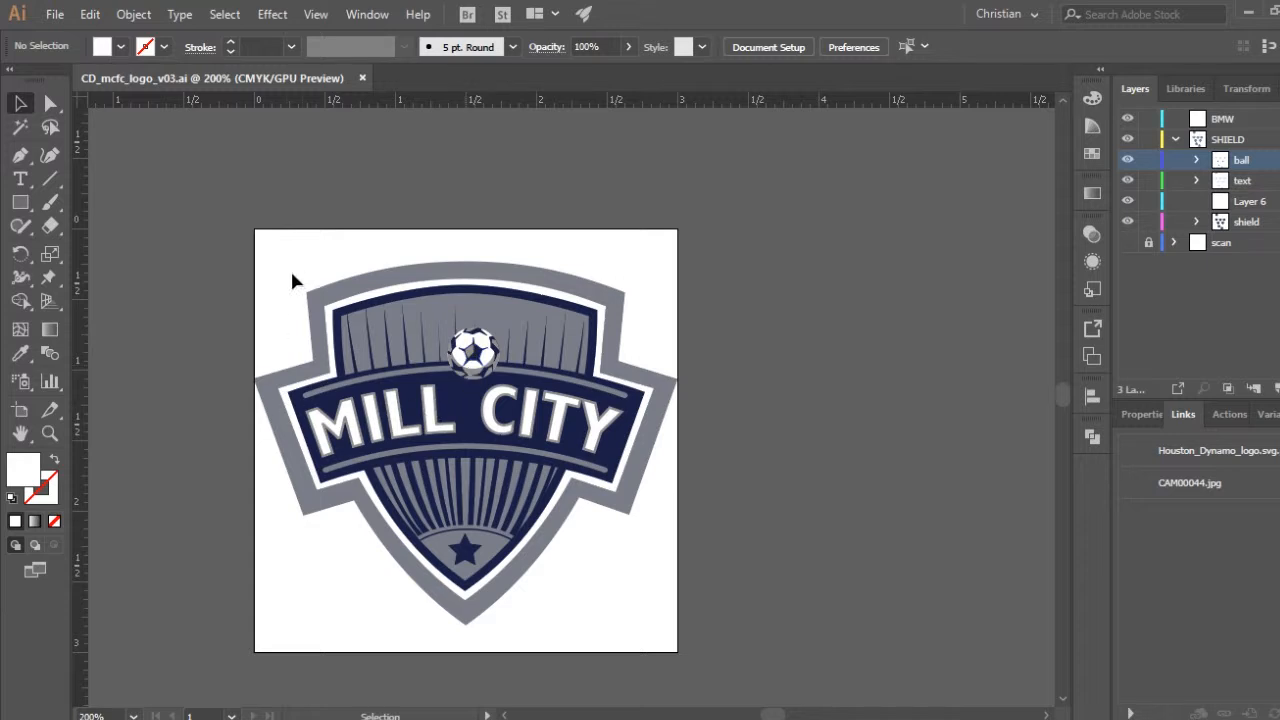
- View the print settings for the logo and cancel without printing
{"action": "key", "text": "ctrl"}
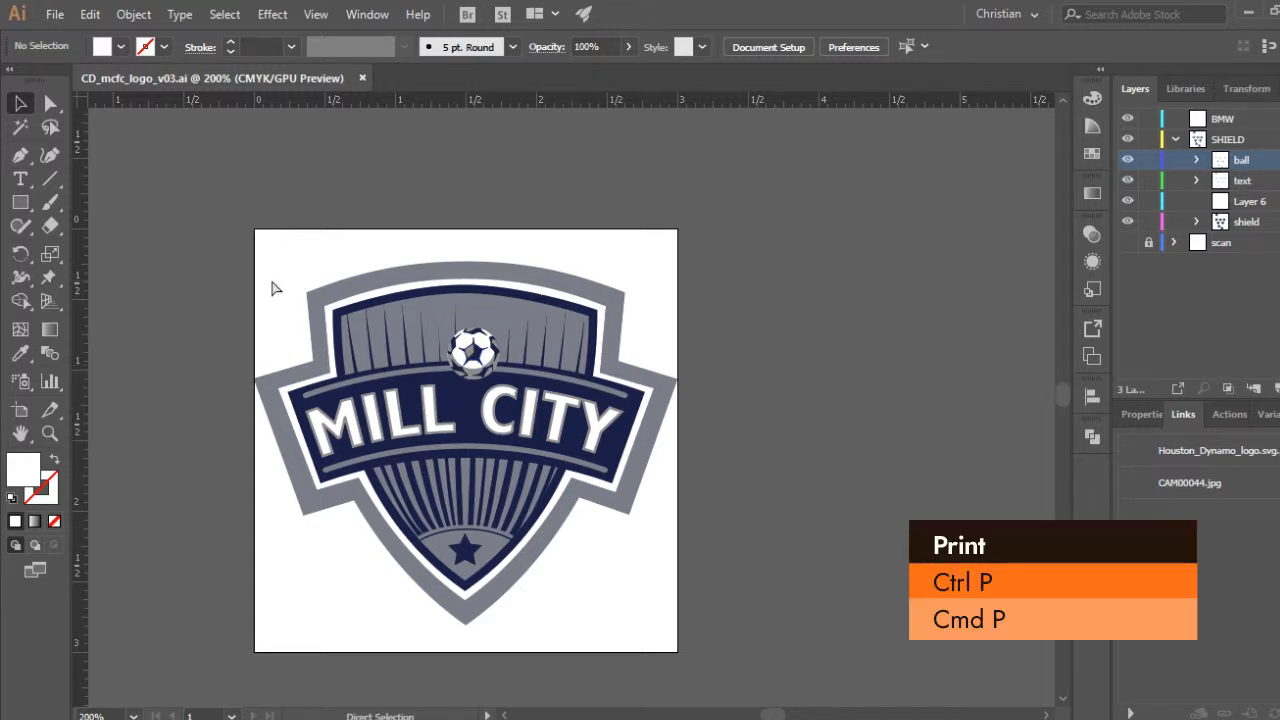
{"action": "key", "text": "ctrl+p"}
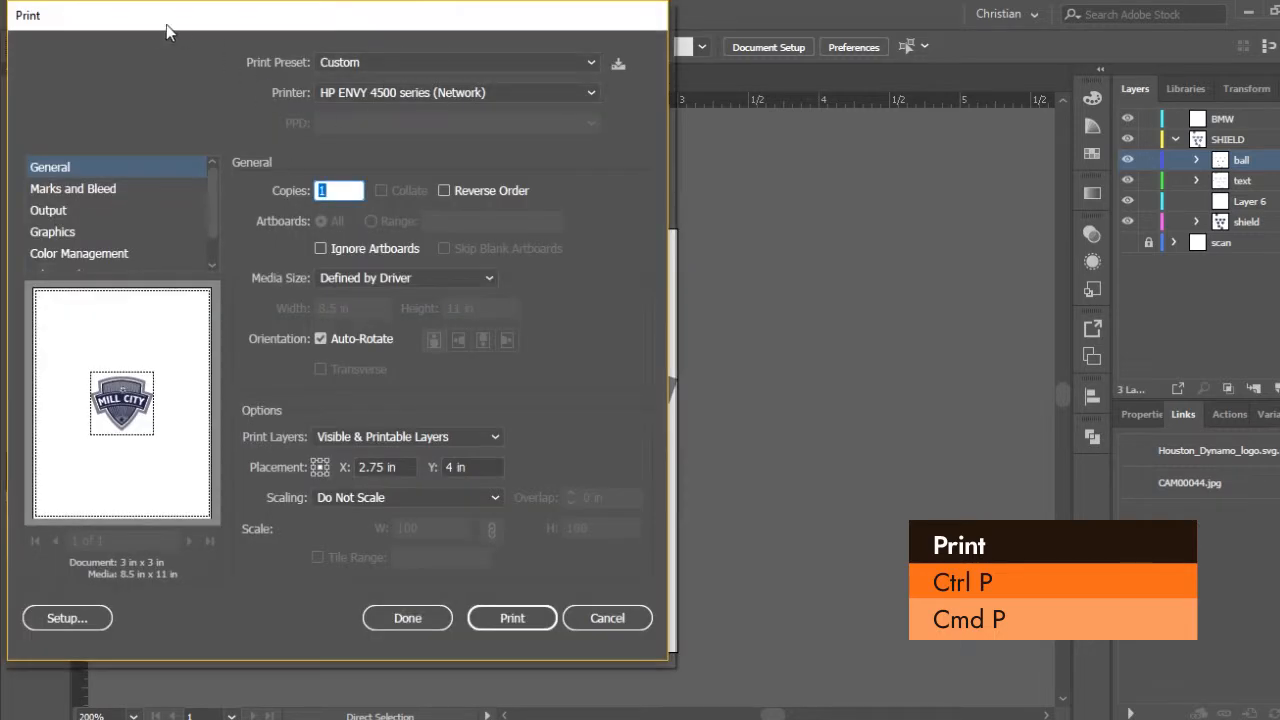
{"action": "left_click_drag", "start_coordinate": [163, 19], "coordinate": [280, 39]}
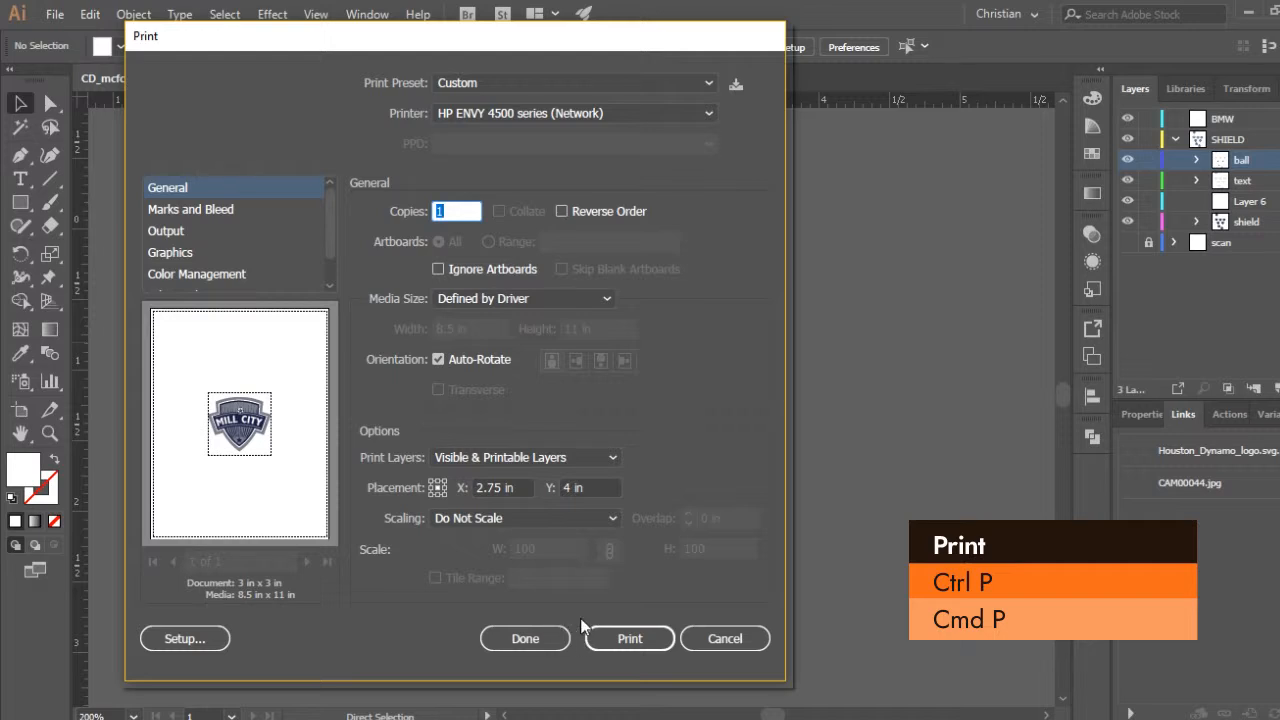
{"action": "left_click", "coordinate": [724, 643]}
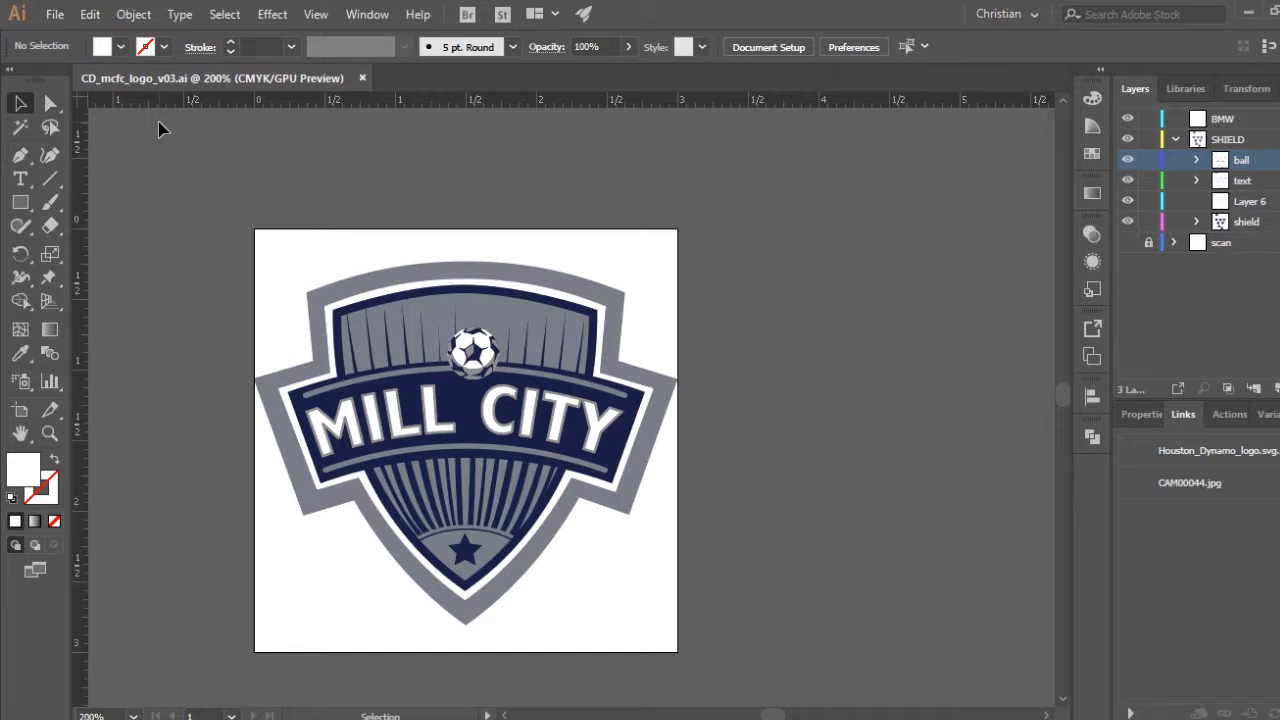
- Open the keyboard shortcut settings and switch the shortcut set to Illustrator Defaults
{"action": "left_click", "coordinate": [55, 14]}
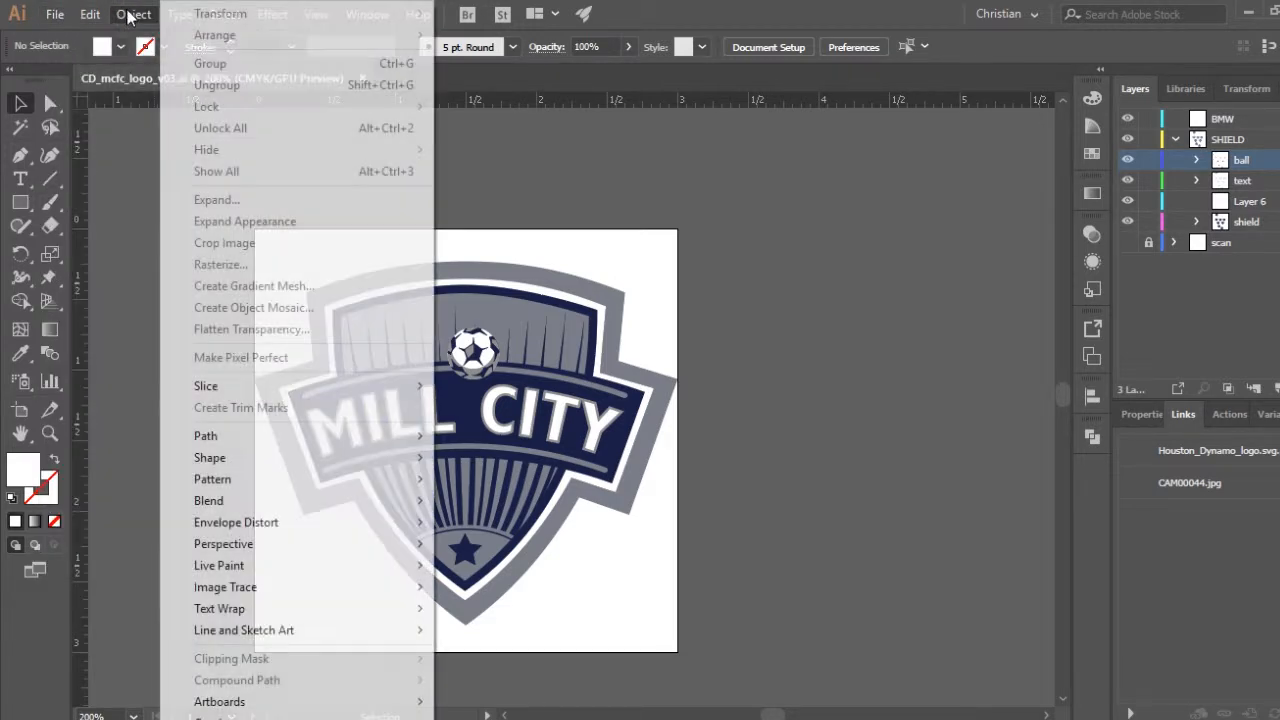
{"action": "mouse_move", "coordinate": [90, 14]}
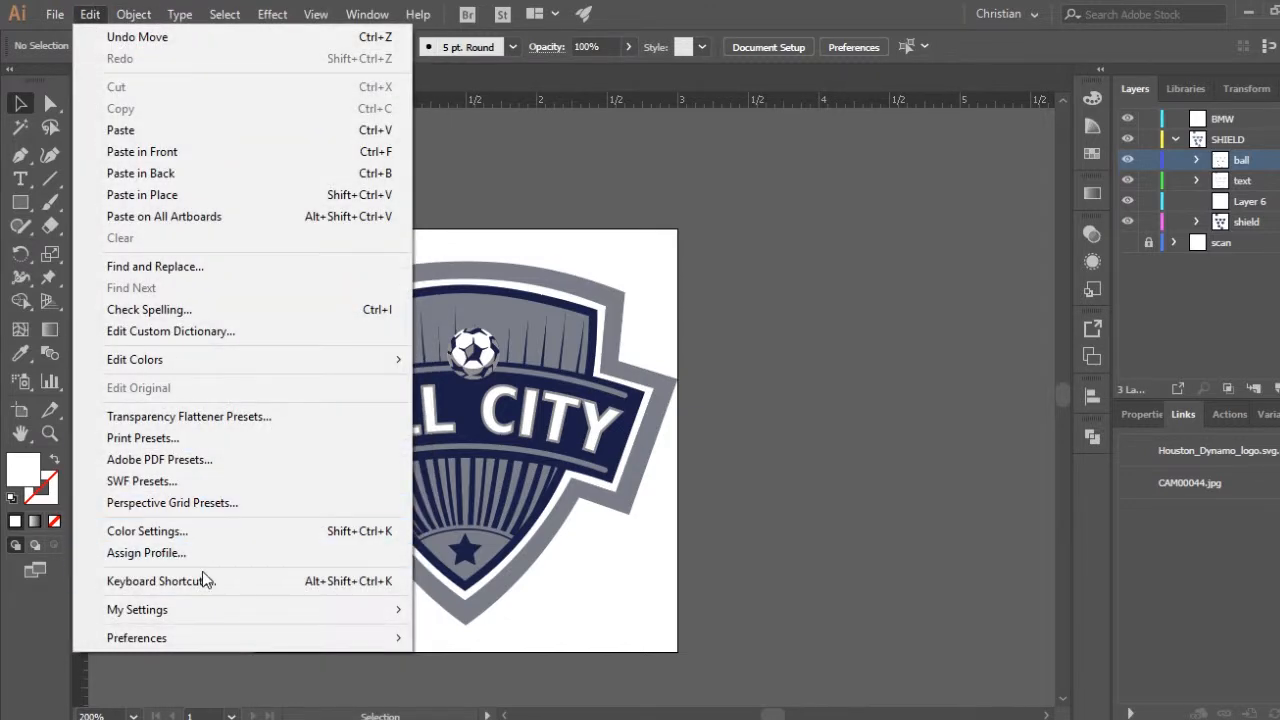
{"action": "left_click", "coordinate": [207, 584]}
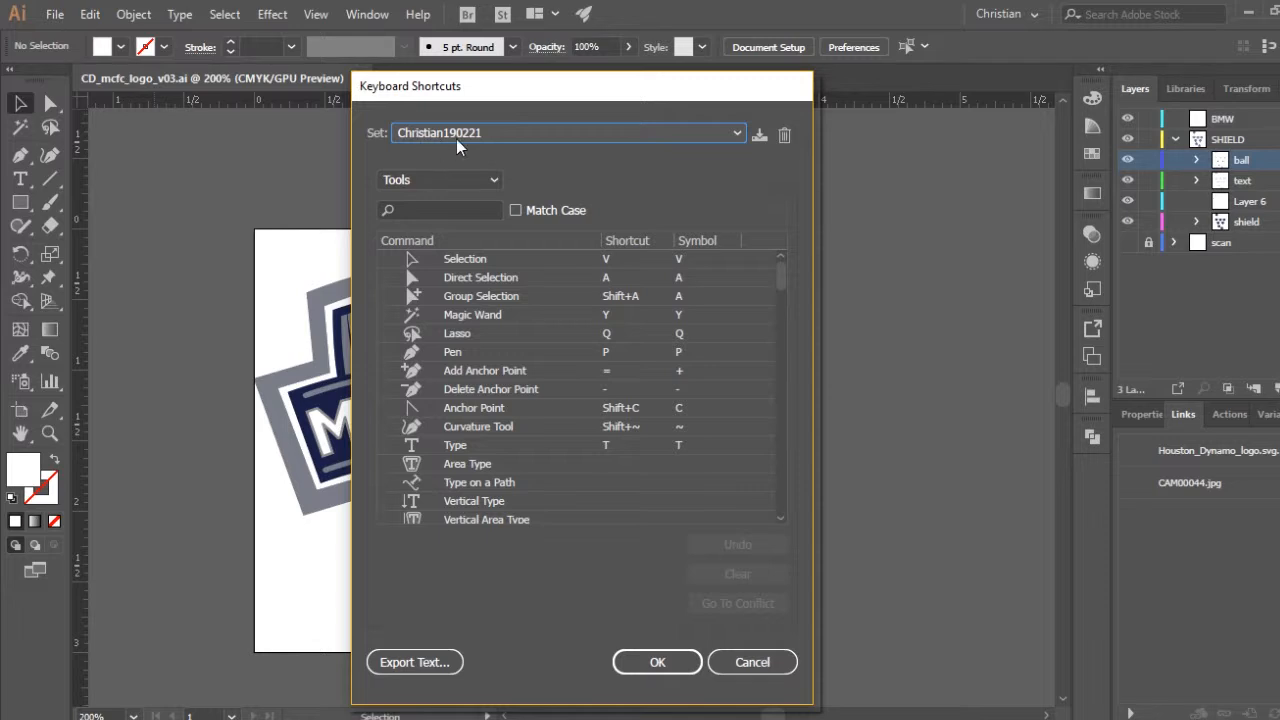
{"action": "left_click", "coordinate": [453, 138]}
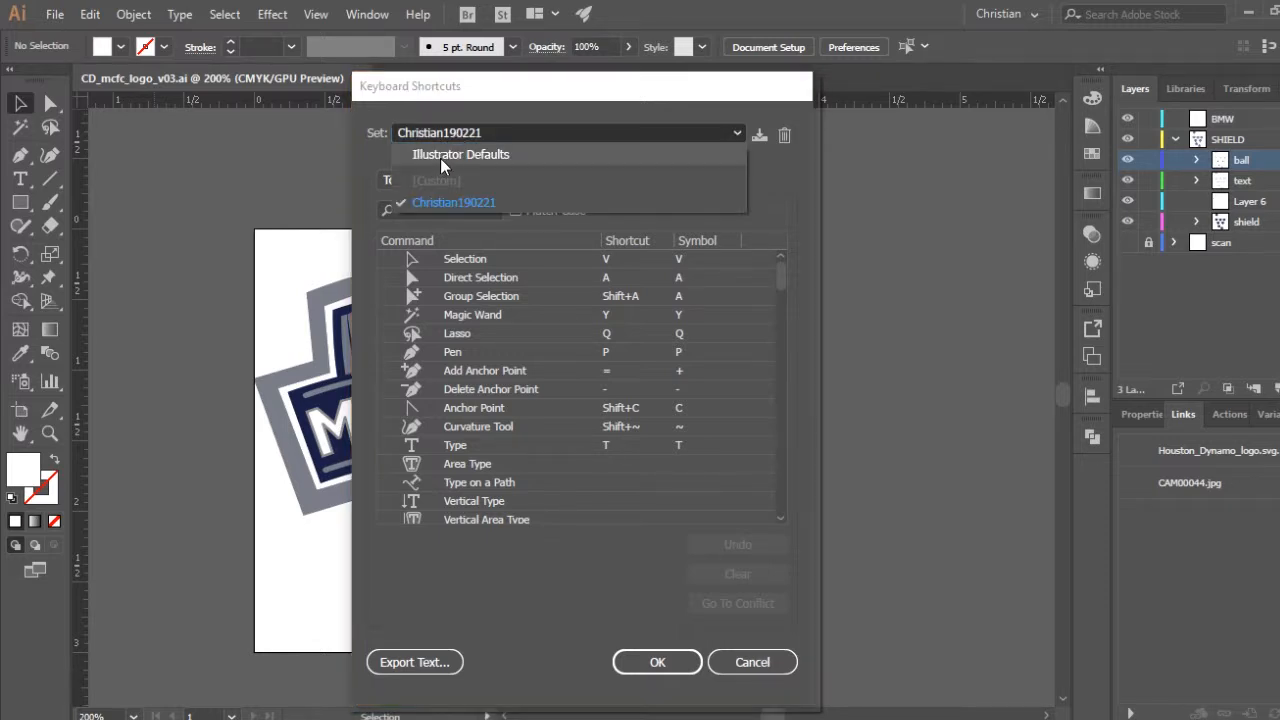
{"action": "left_click", "coordinate": [448, 156]}
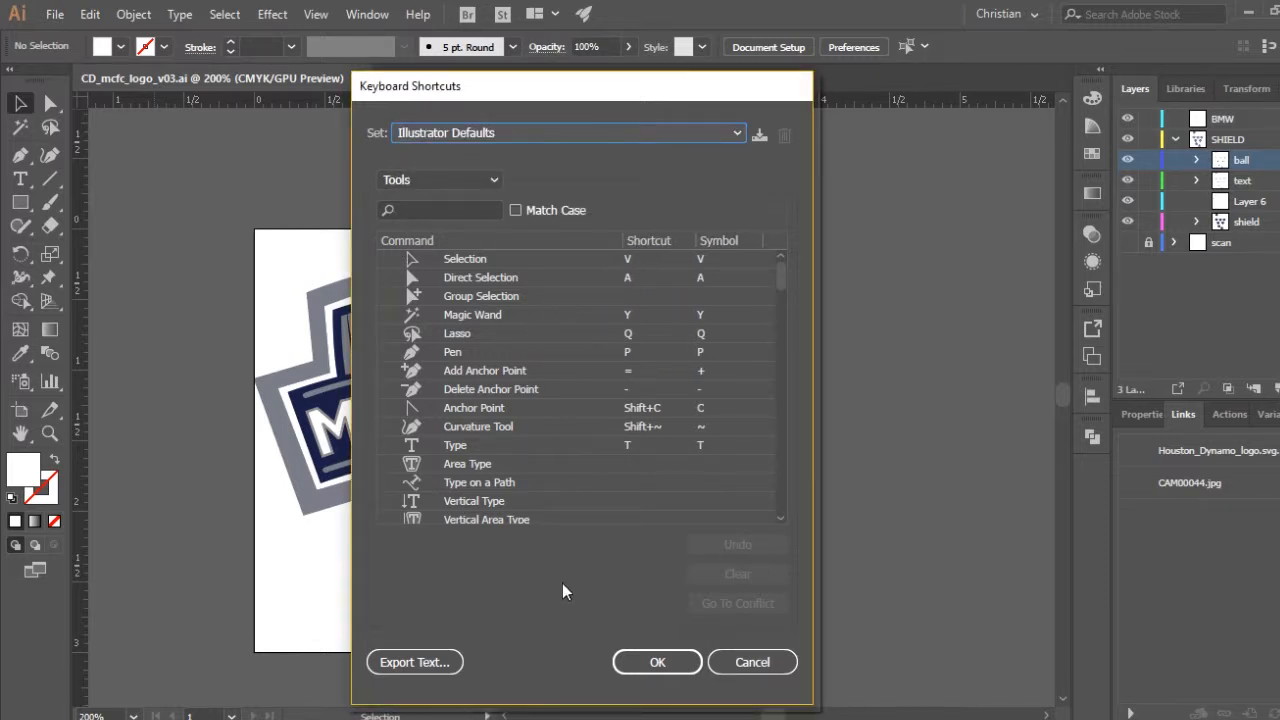
- Browse the Menu Commands shortcuts to Window > Workspace and select the shortcut entry for Reset "Current Workspace"
{"action": "left_click", "coordinate": [418, 182]}
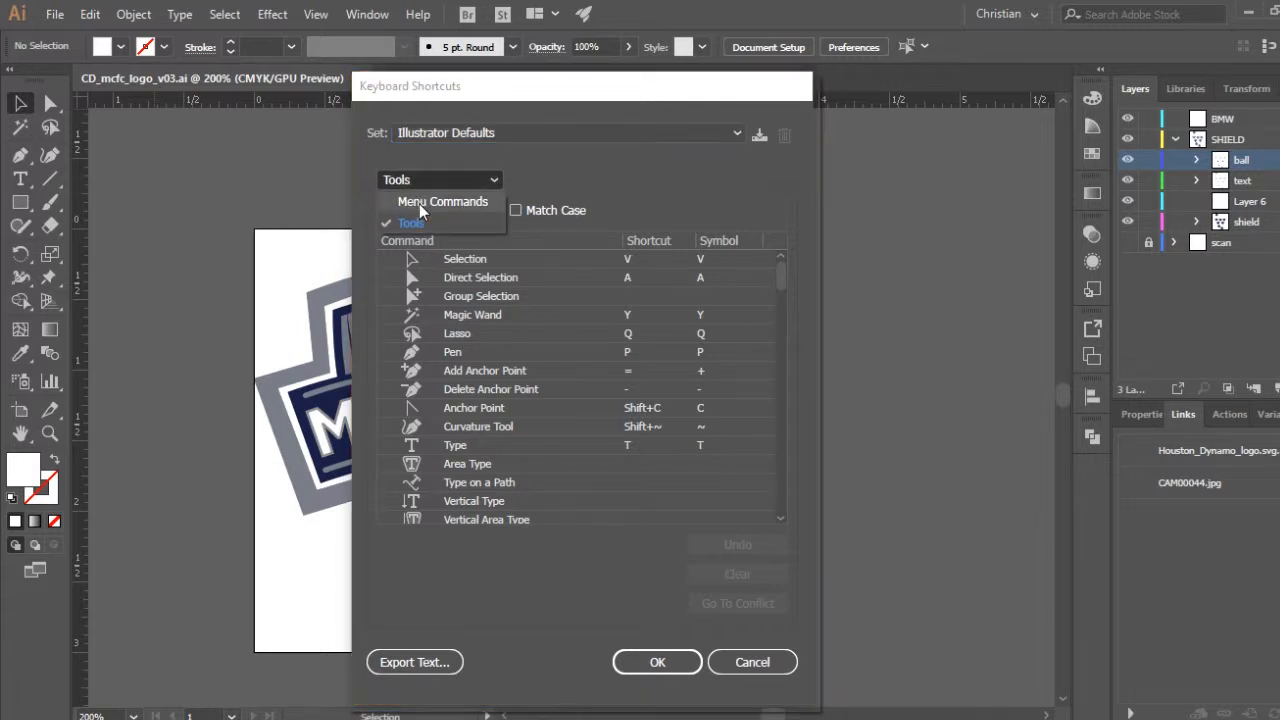
{"action": "left_click", "coordinate": [420, 204]}
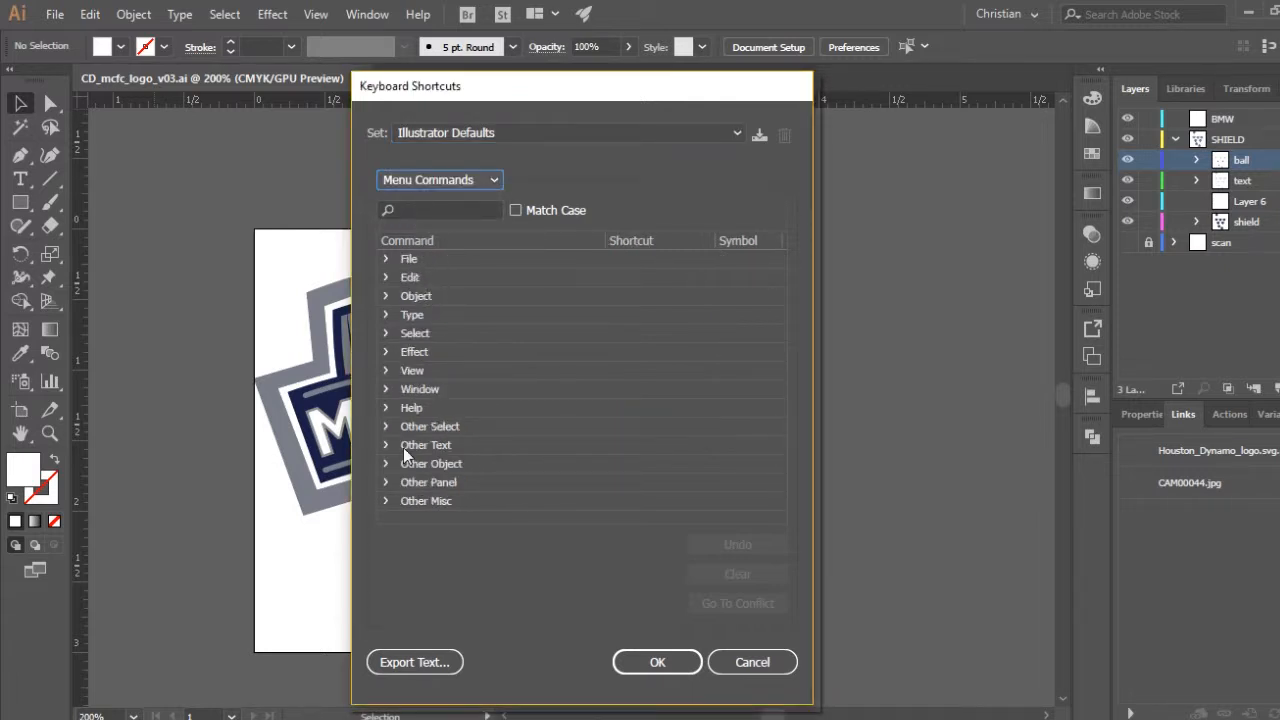
{"action": "left_click", "coordinate": [385, 389]}
{"action": "scroll", "coordinate": [430, 412], "scroll_direction": "down", "scroll_amount": 1}
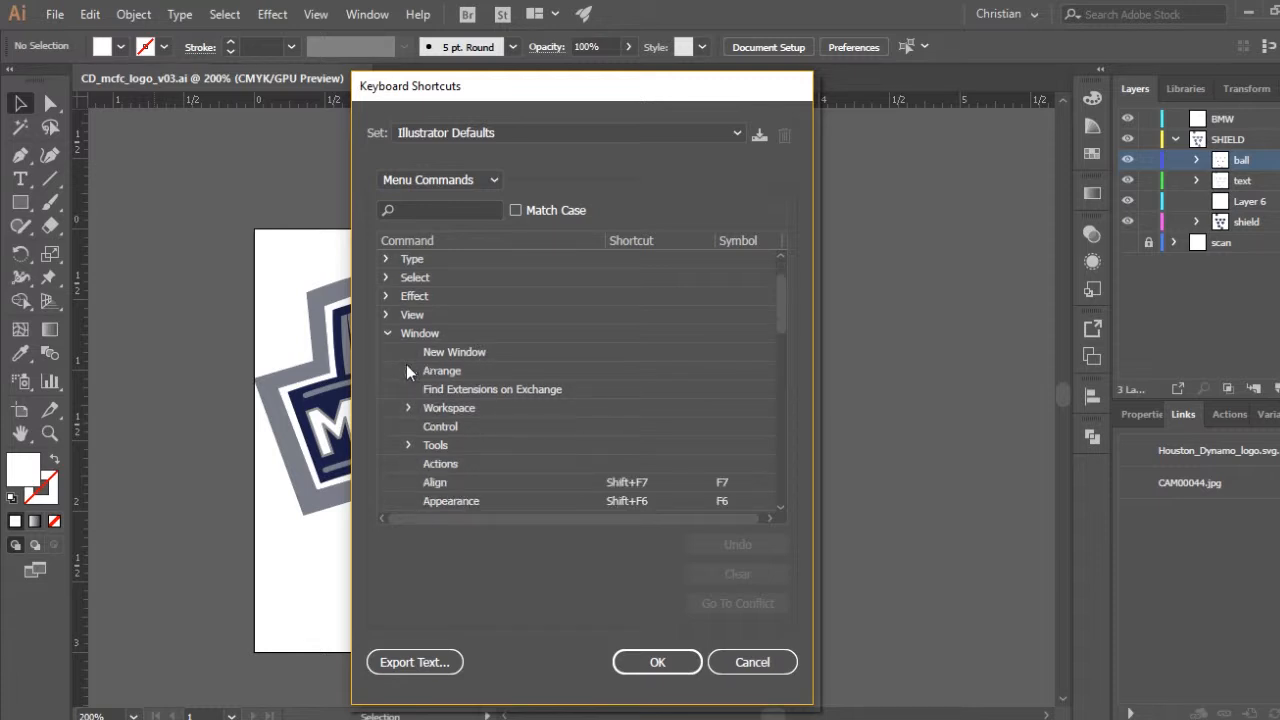
{"action": "scroll", "coordinate": [677, 466], "scroll_direction": "down", "scroll_amount": 1}
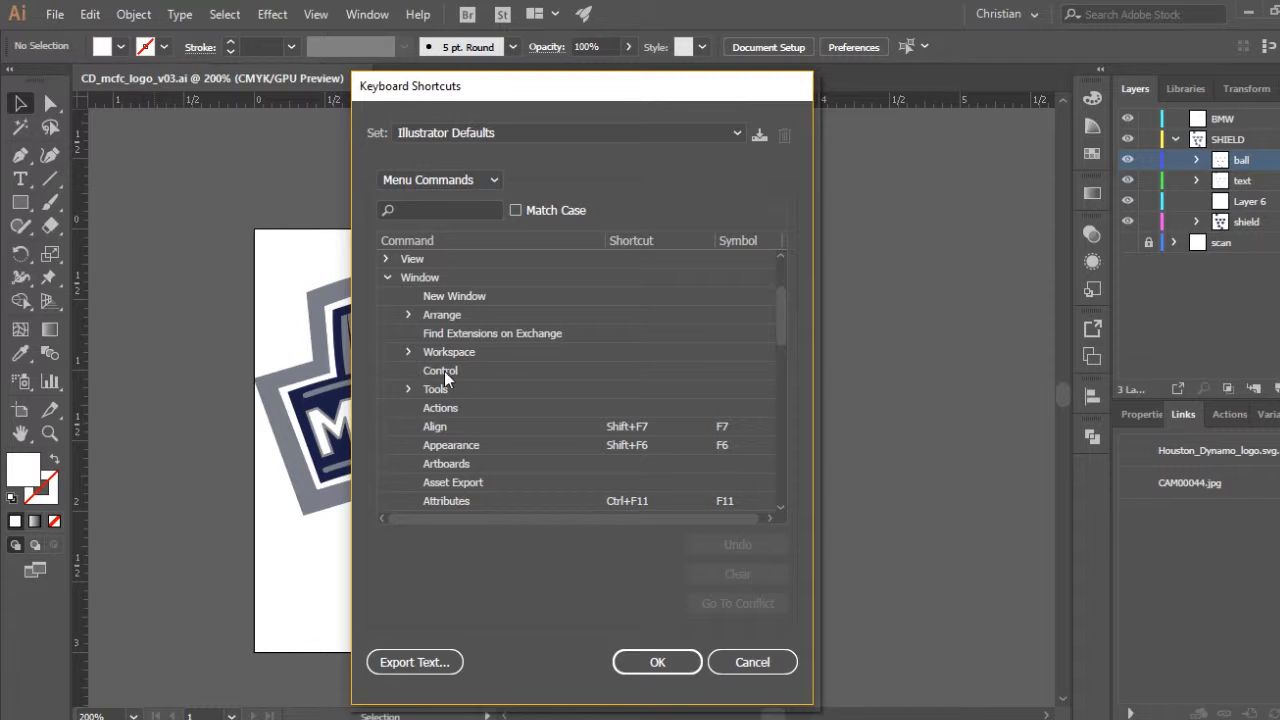
{"action": "left_click", "coordinate": [408, 352]}
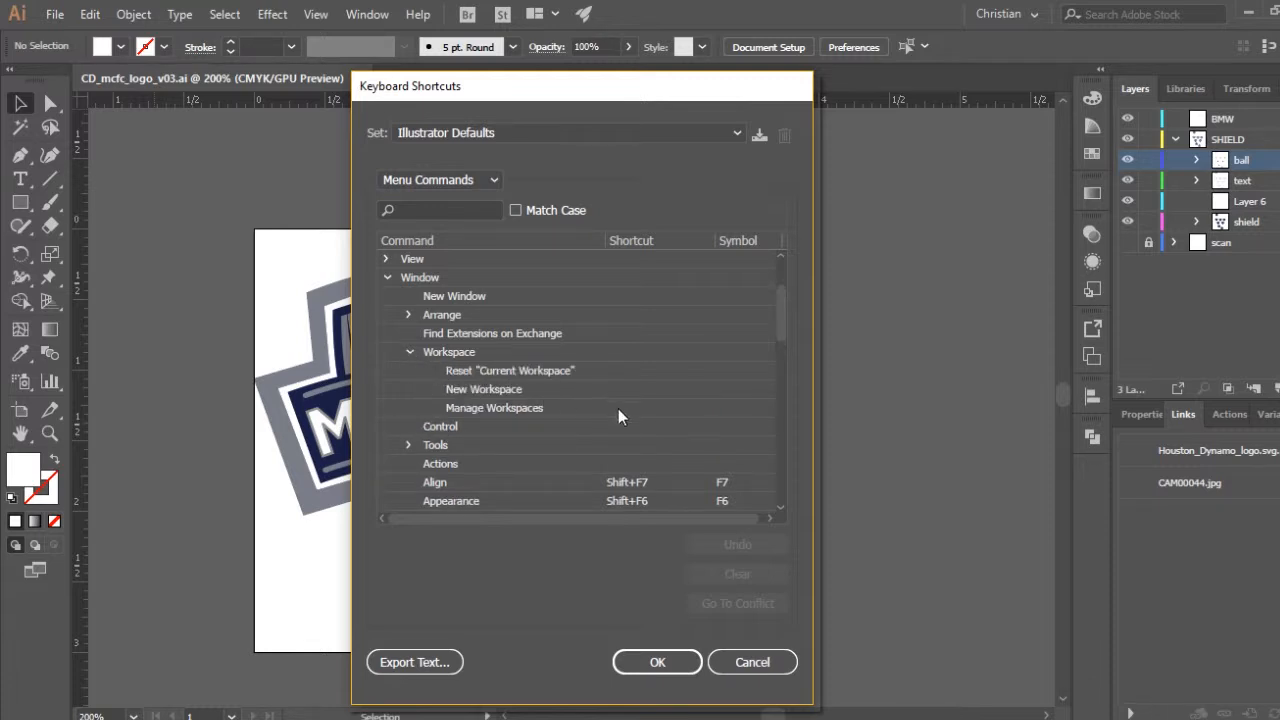
{"action": "left_click", "coordinate": [616, 373]}
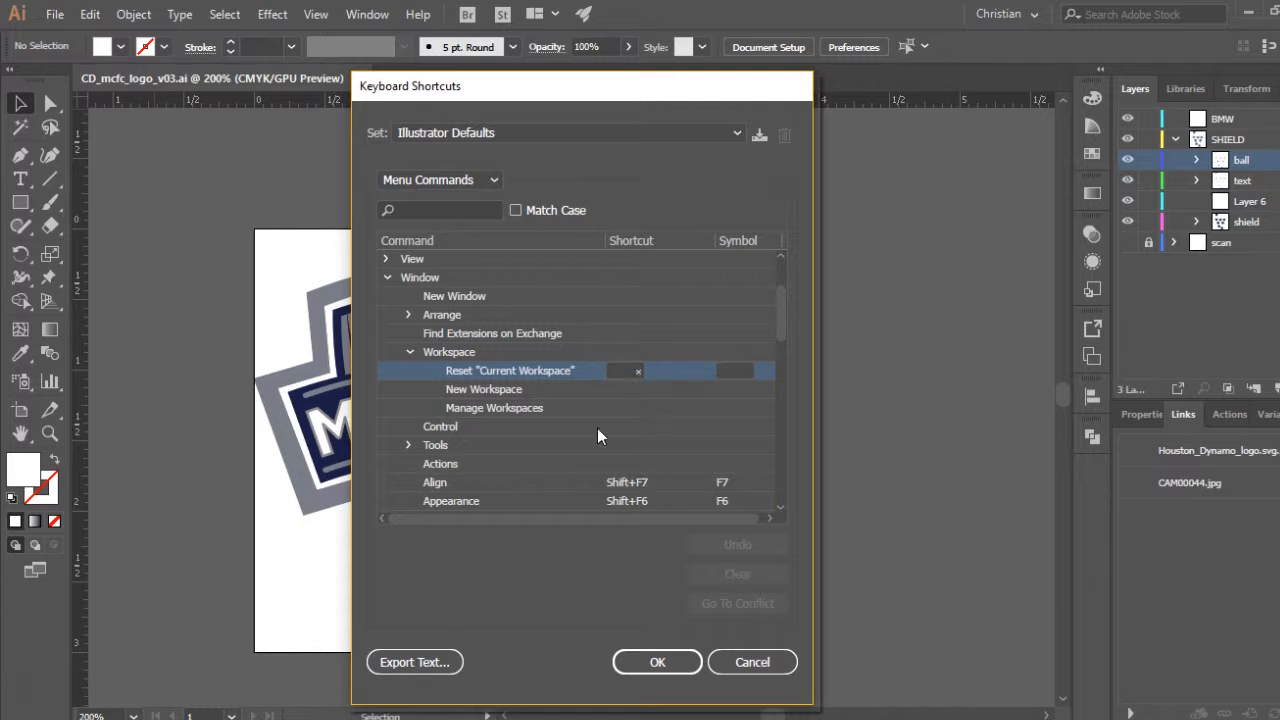
- Collapse the Workspace and Window command groups and accept the keyboard shortcut settings
{"action": "scroll", "coordinate": [557, 378], "scroll_direction": "up", "scroll_amount": 2}
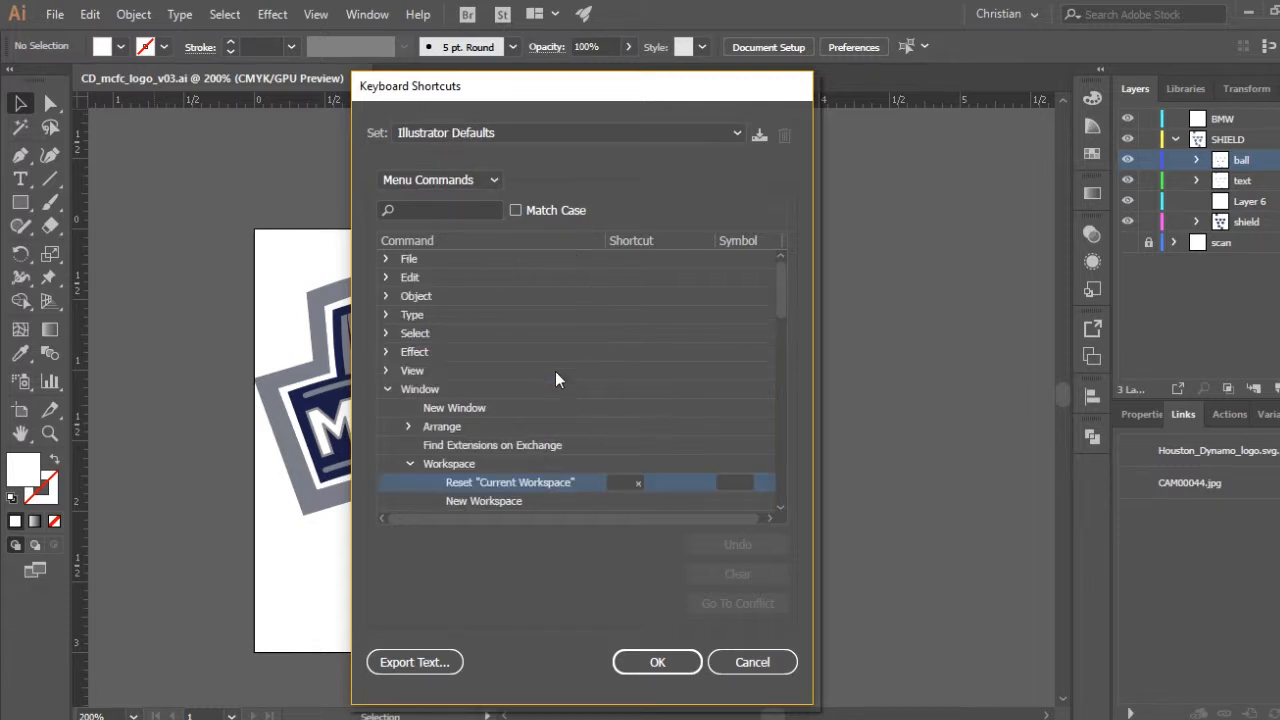
{"action": "left_click", "coordinate": [408, 465]}
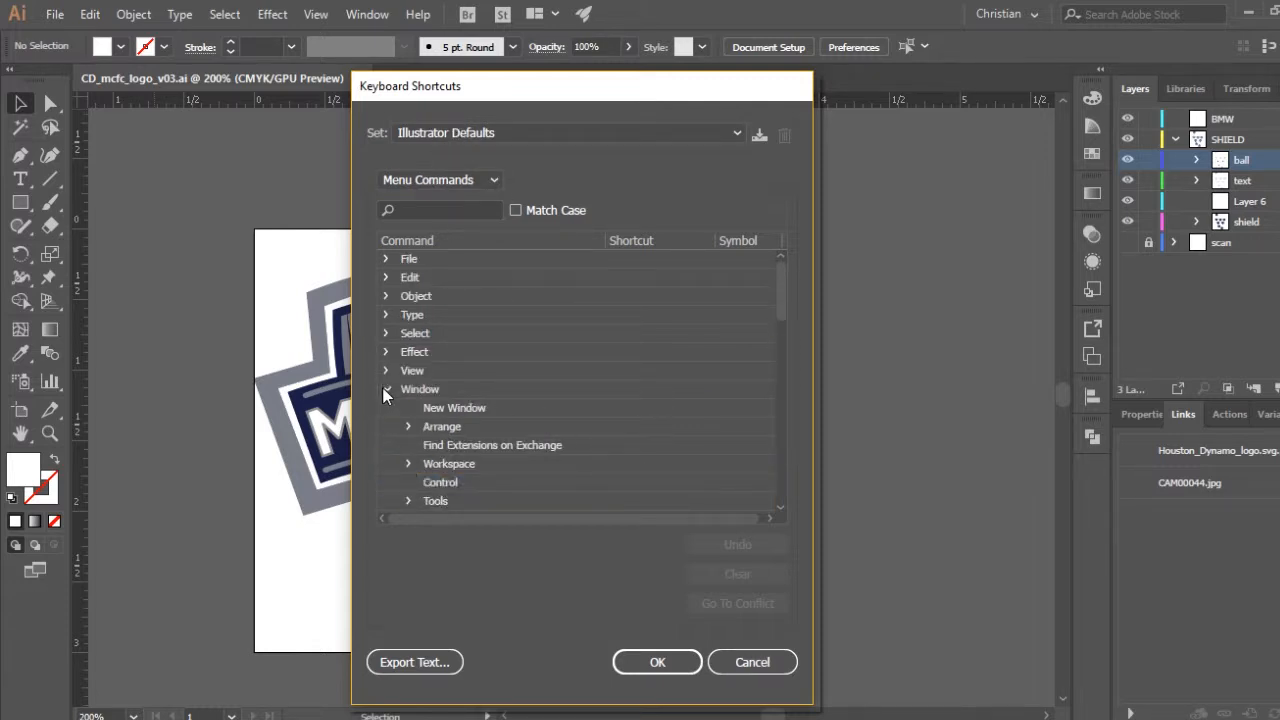
{"action": "left_click", "coordinate": [387, 389]}
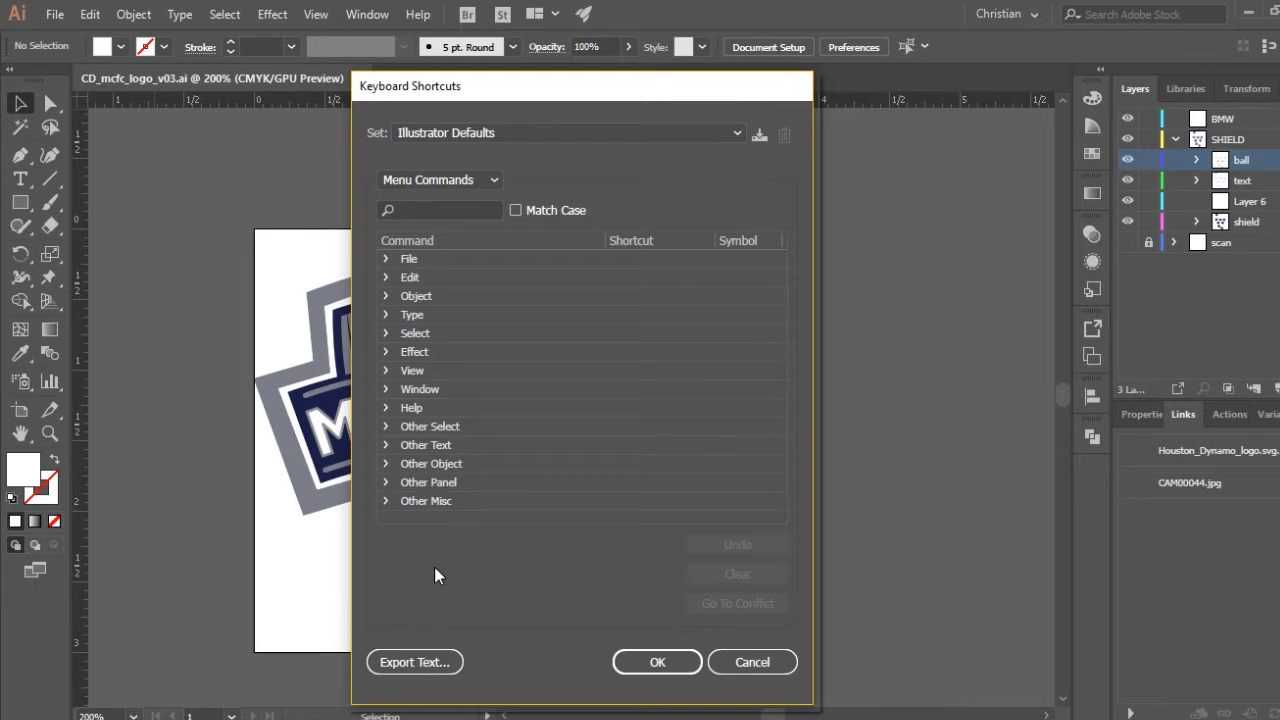
{"action": "left_click", "coordinate": [678, 664]}
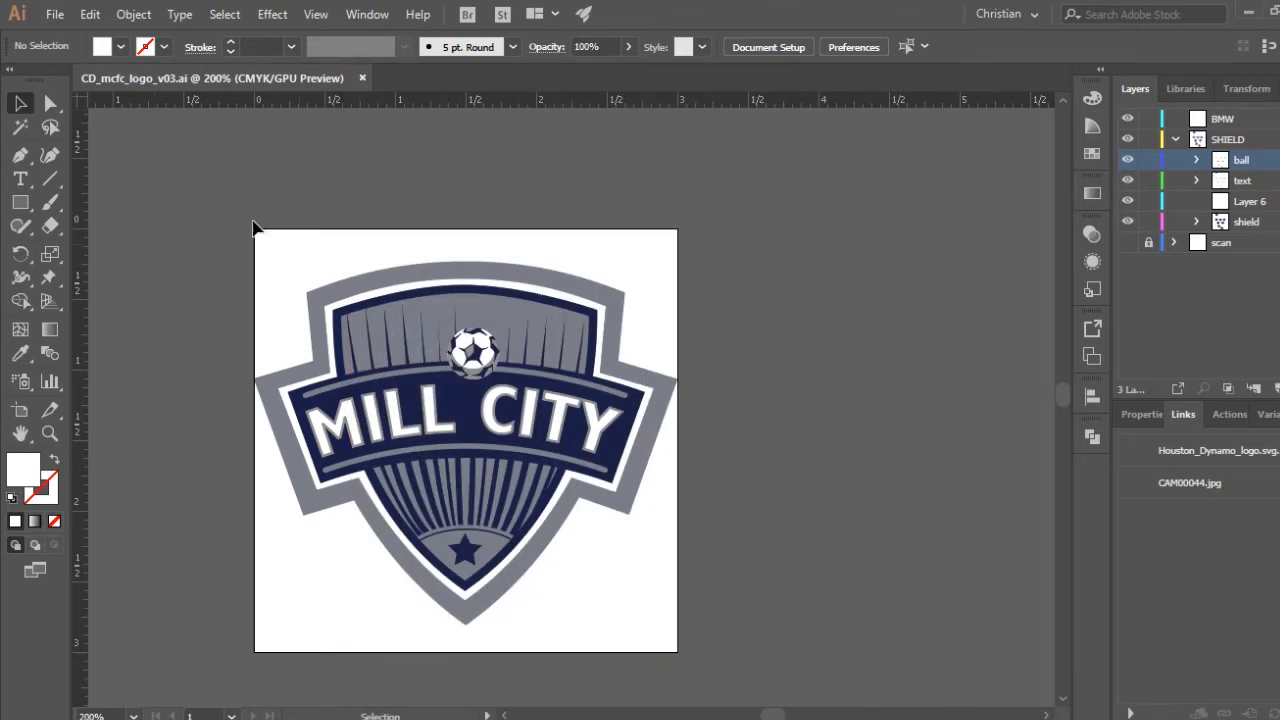